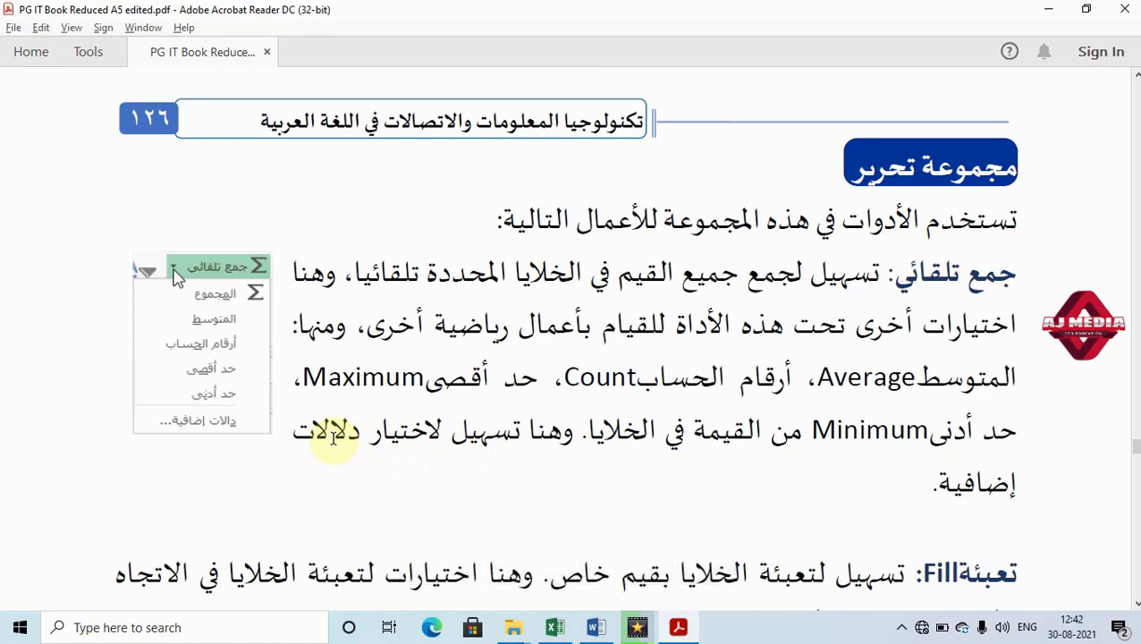
Leave the PDF's AutoSum page and bring up the Excel Mark List workbook
key(alt+Tab)
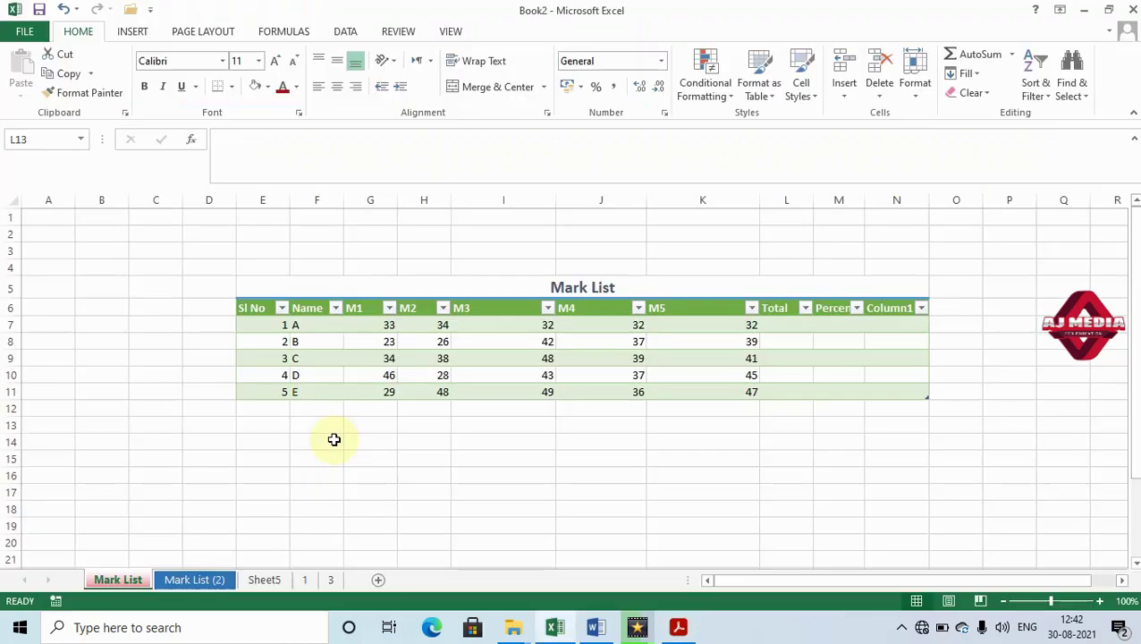
Select student A's marks G7:K7 and AutoSum them into the Total column
click(458, 413)
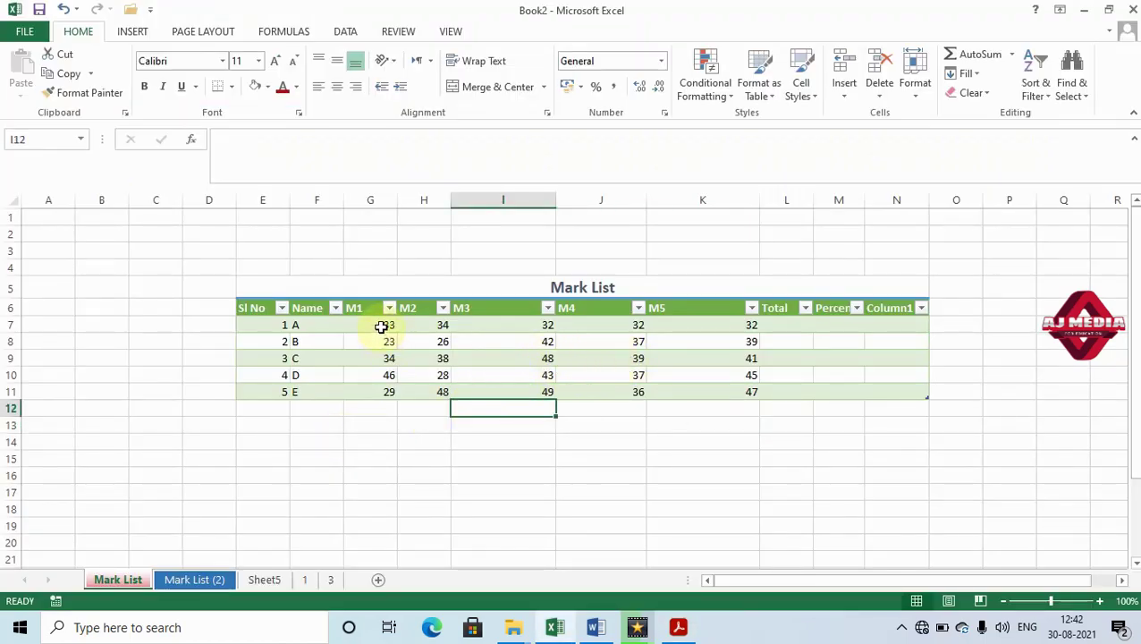
drag(380, 326, 715, 328)
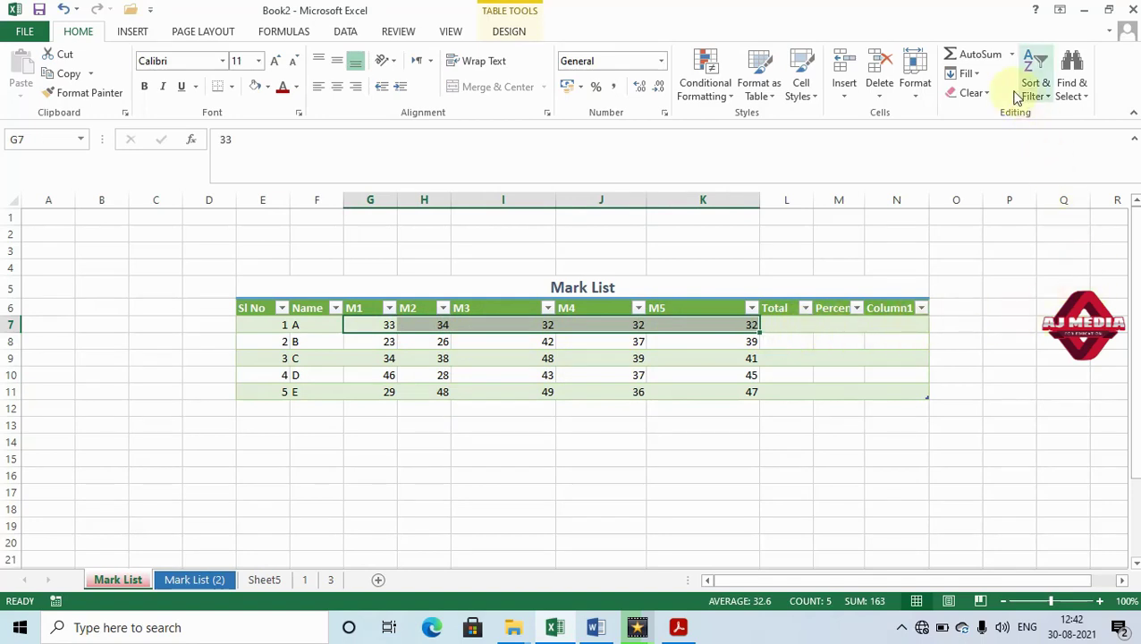
click(979, 55)
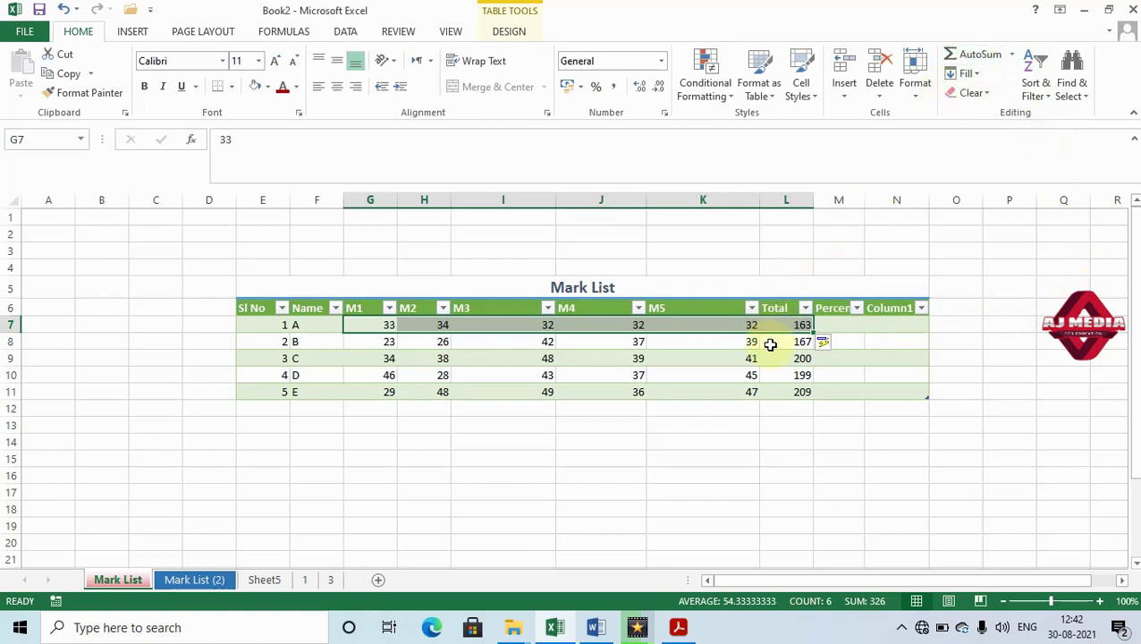
click(783, 424)
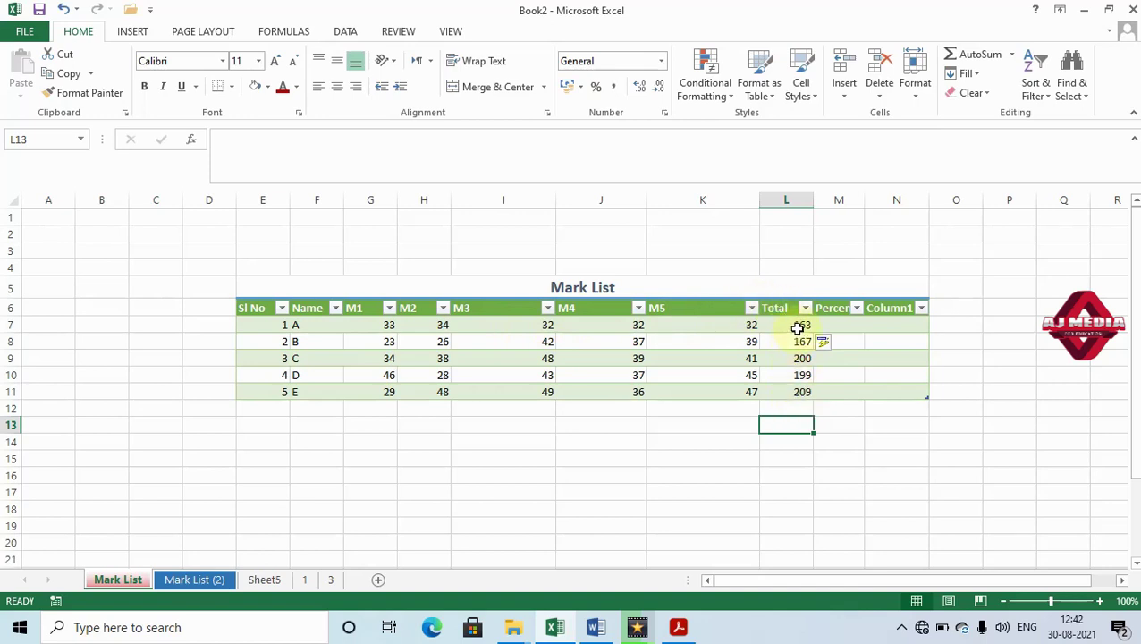
Check each student's =SUM total formula: 163, 167, 200, 199 and 209
click(798, 326)
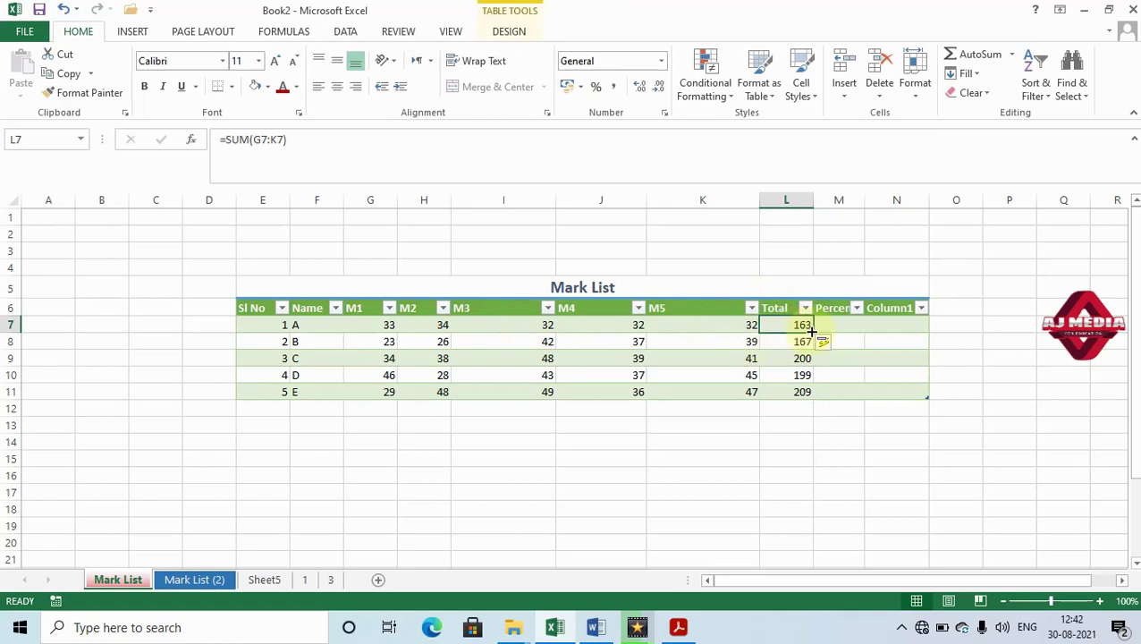
drag(815, 331, 805, 395)
click(803, 326)
click(803, 344)
click(802, 359)
click(802, 376)
click(802, 393)
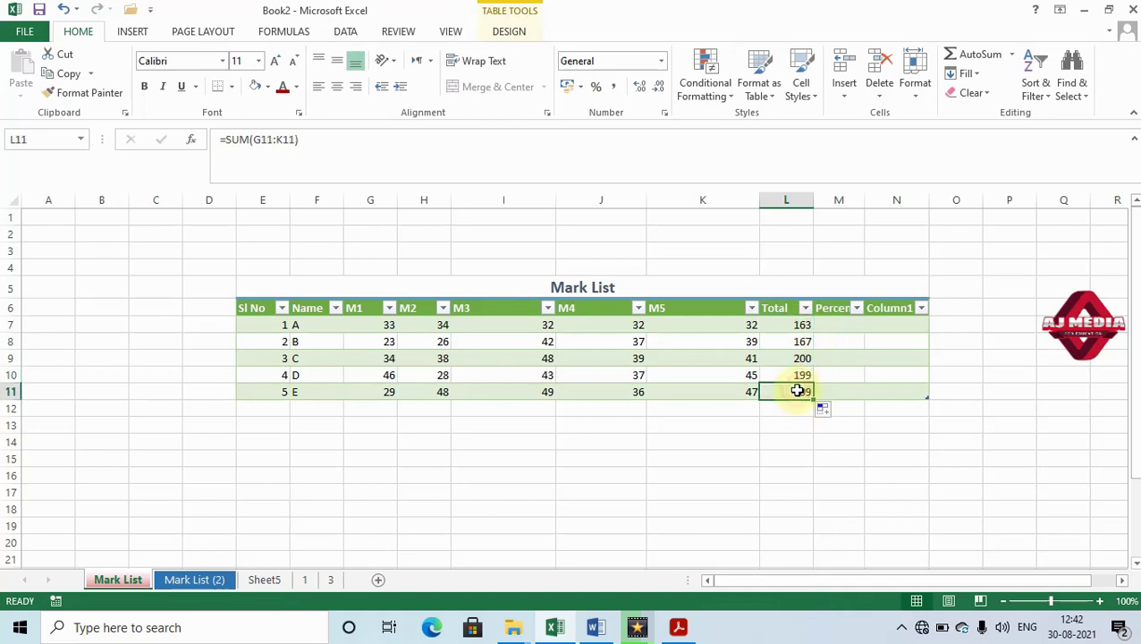
click(802, 325)
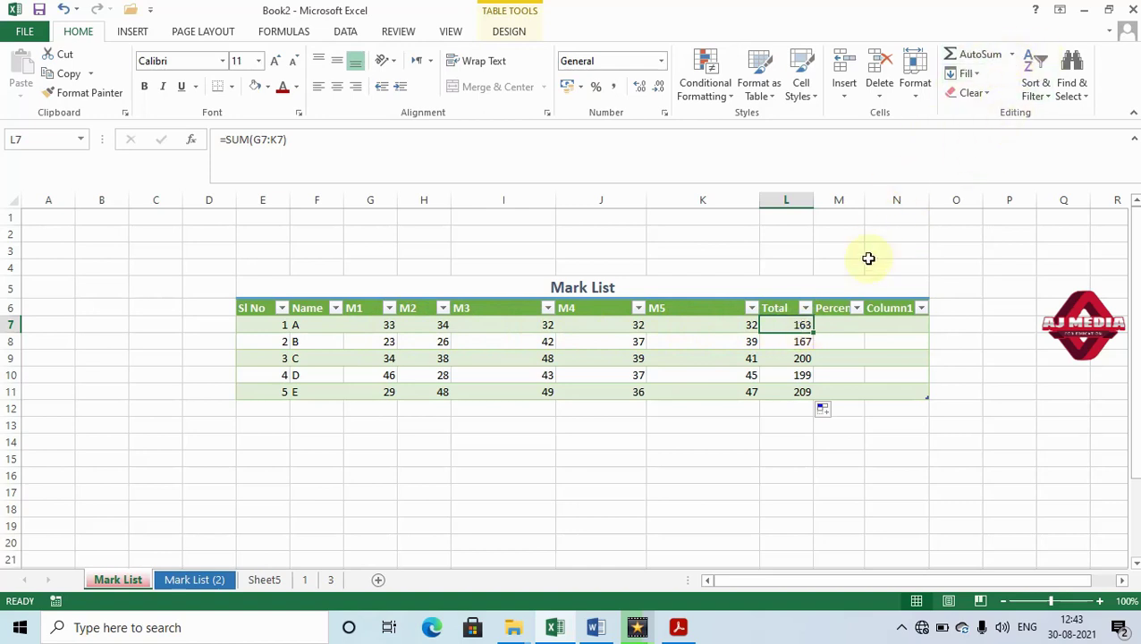
click(843, 324)
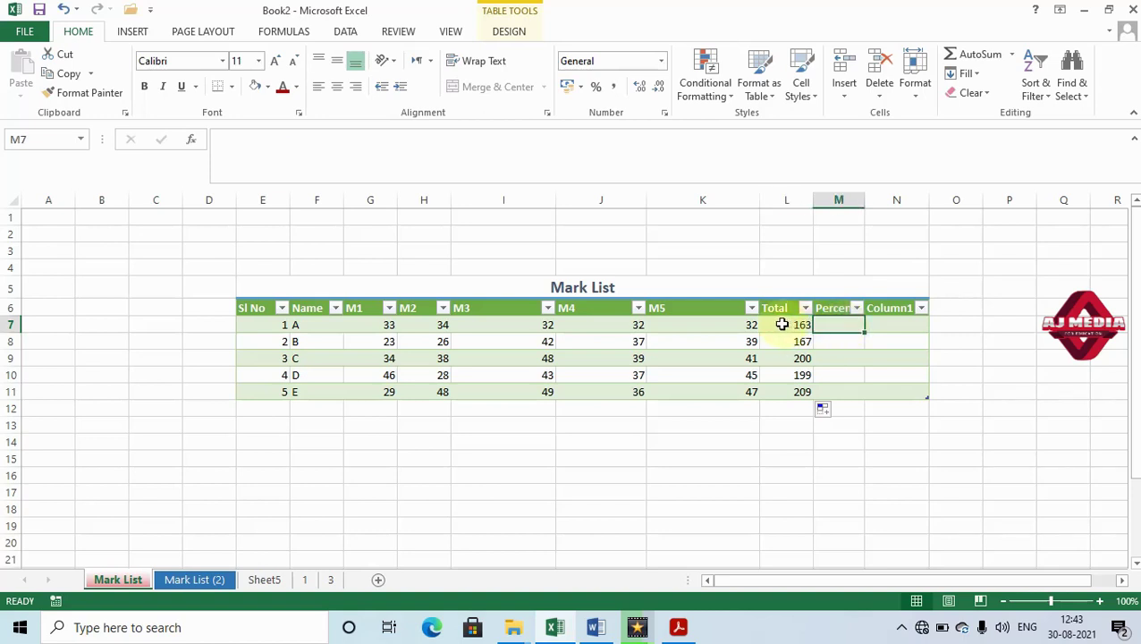
drag(382, 326, 376, 392)
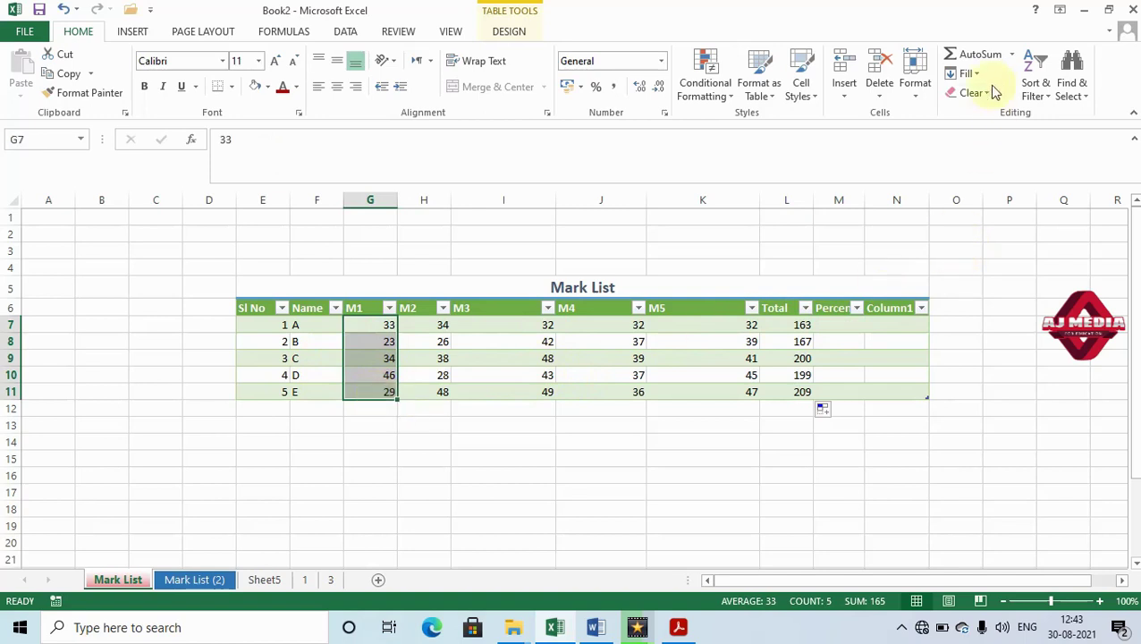
click(981, 55)
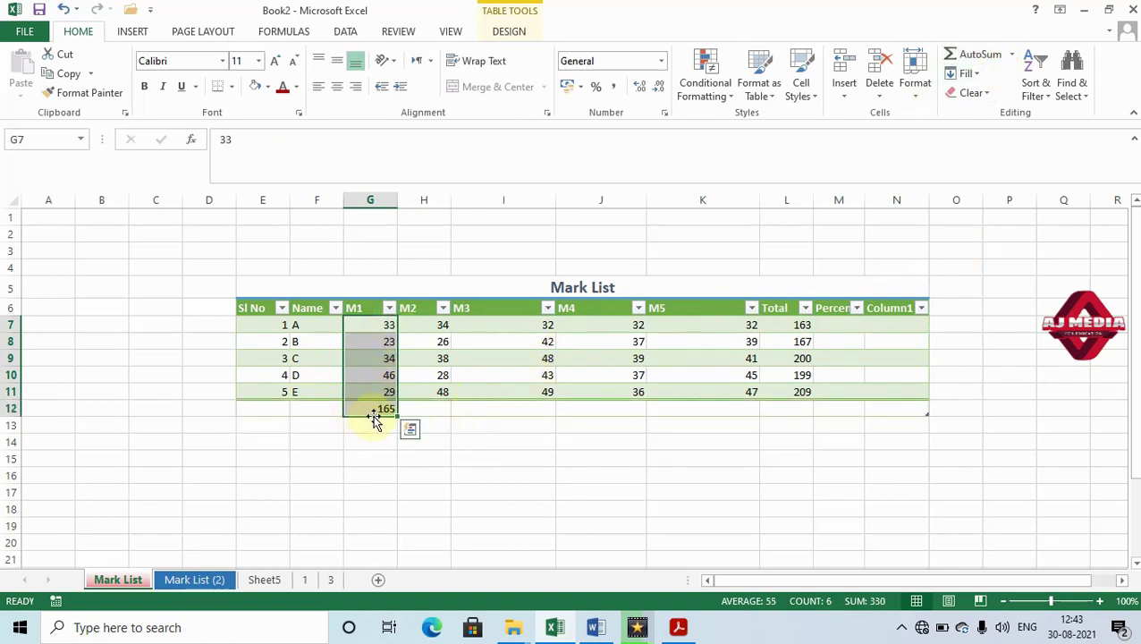
key(ctrl+z)
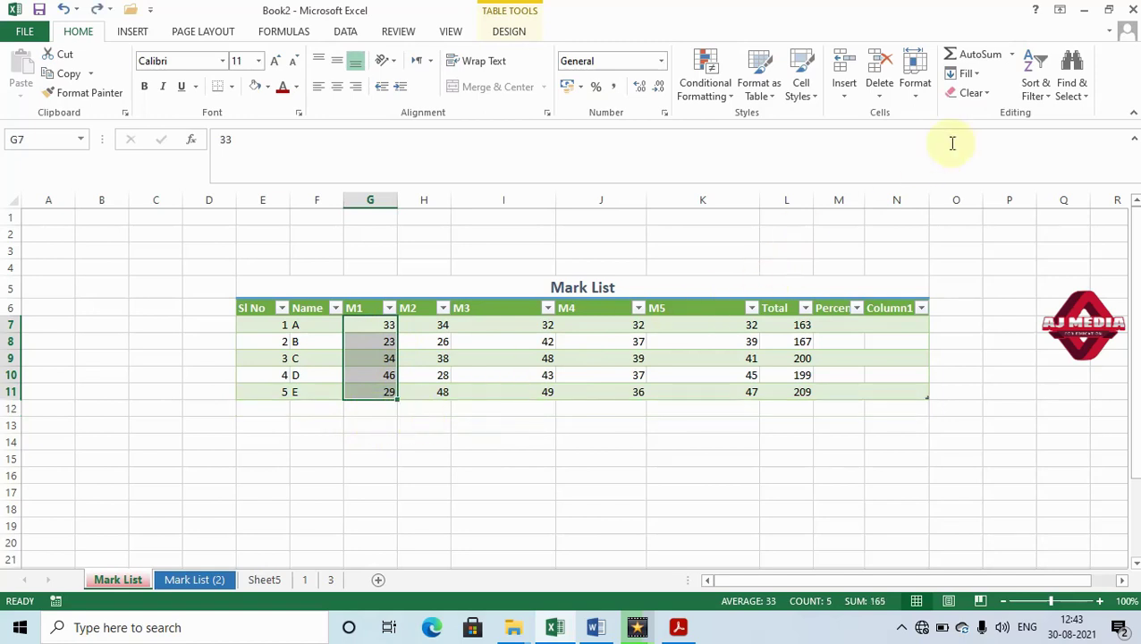
click(1014, 56)
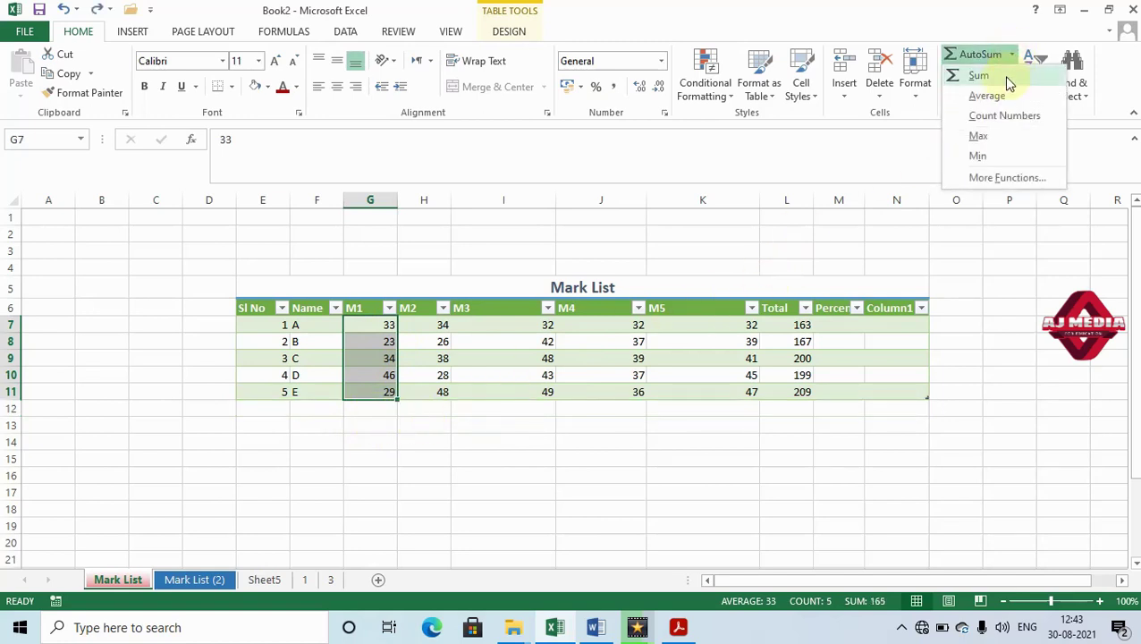
click(1002, 94)
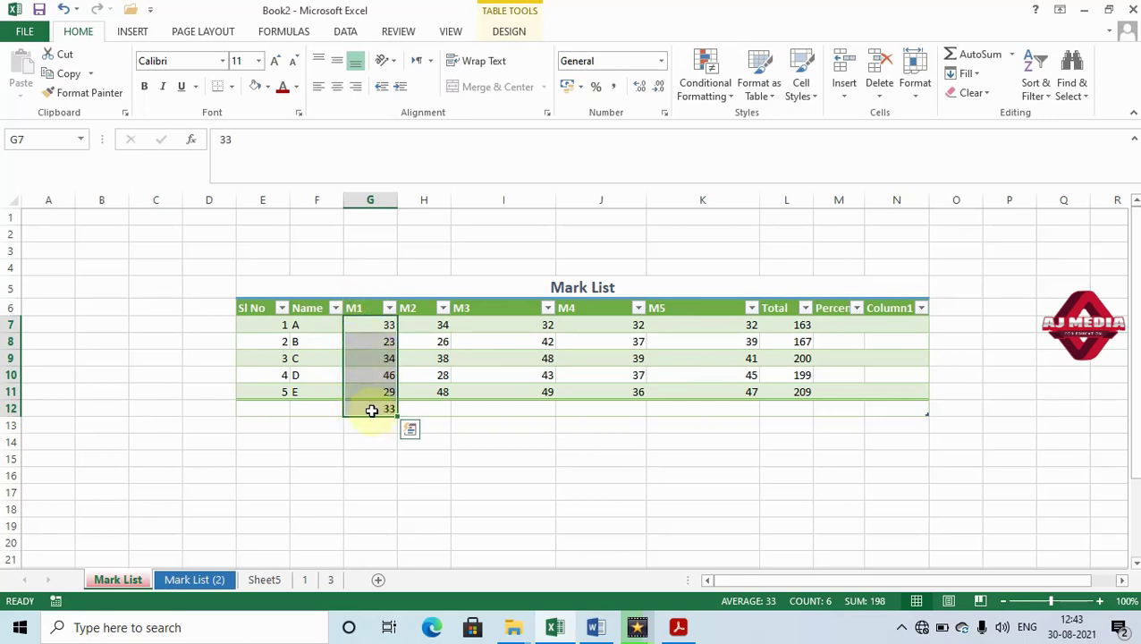
key(ctrl+z)
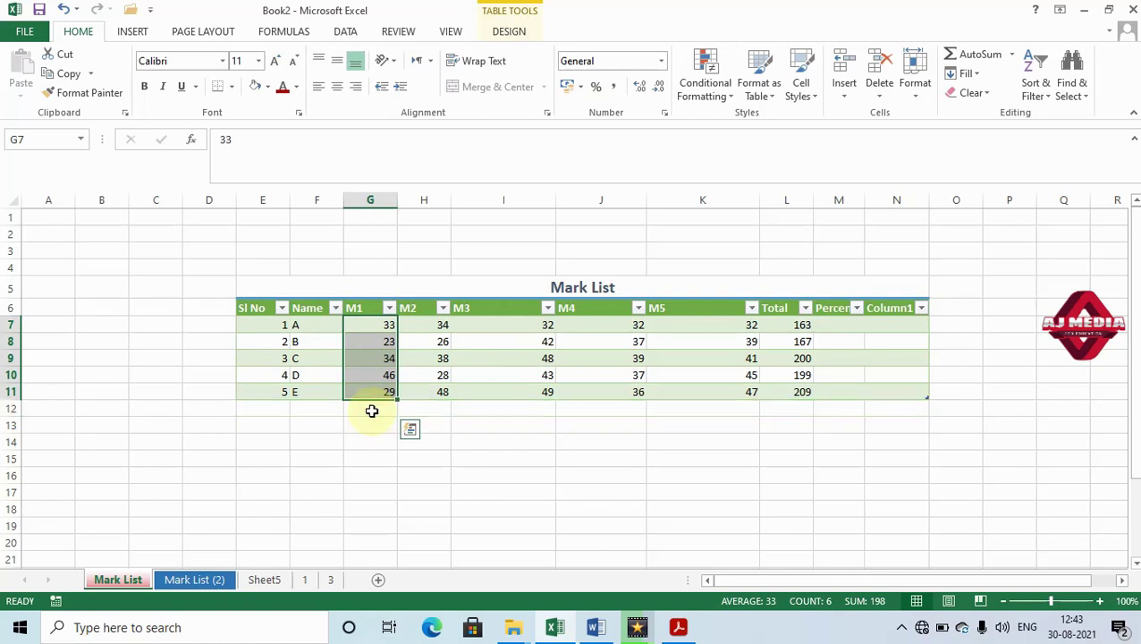
key(ctrl+z)
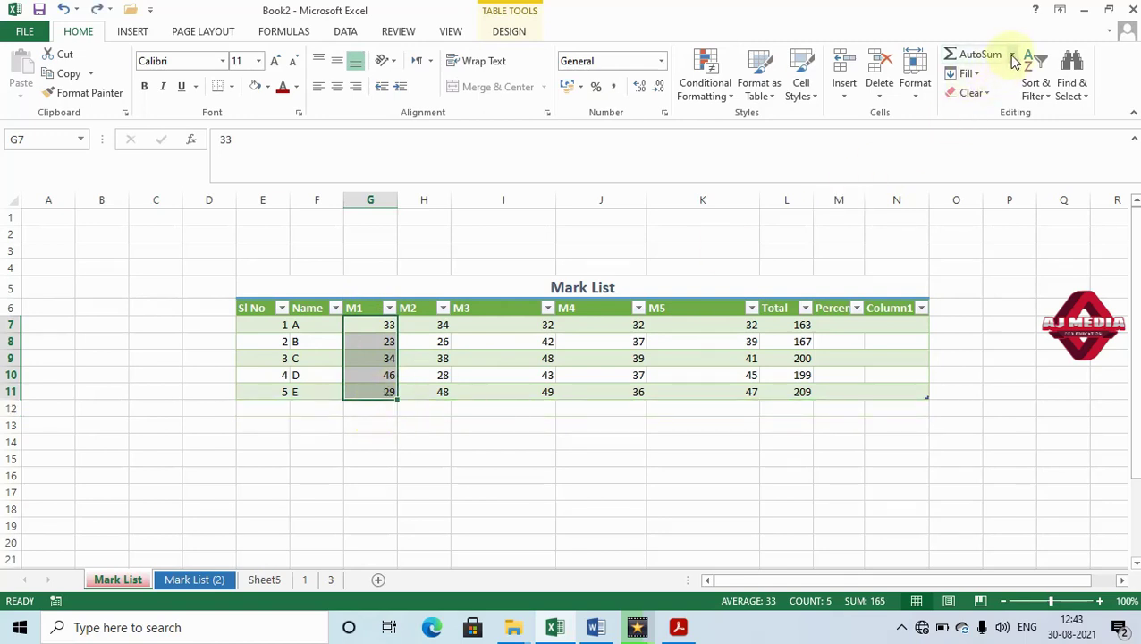
click(1011, 54)
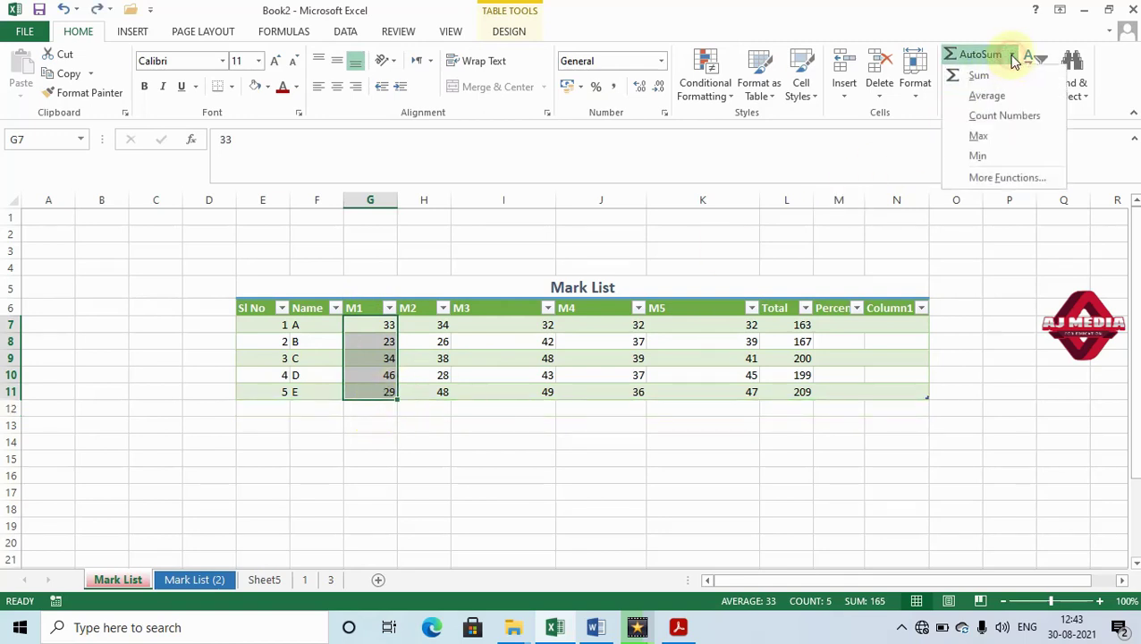
click(1006, 116)
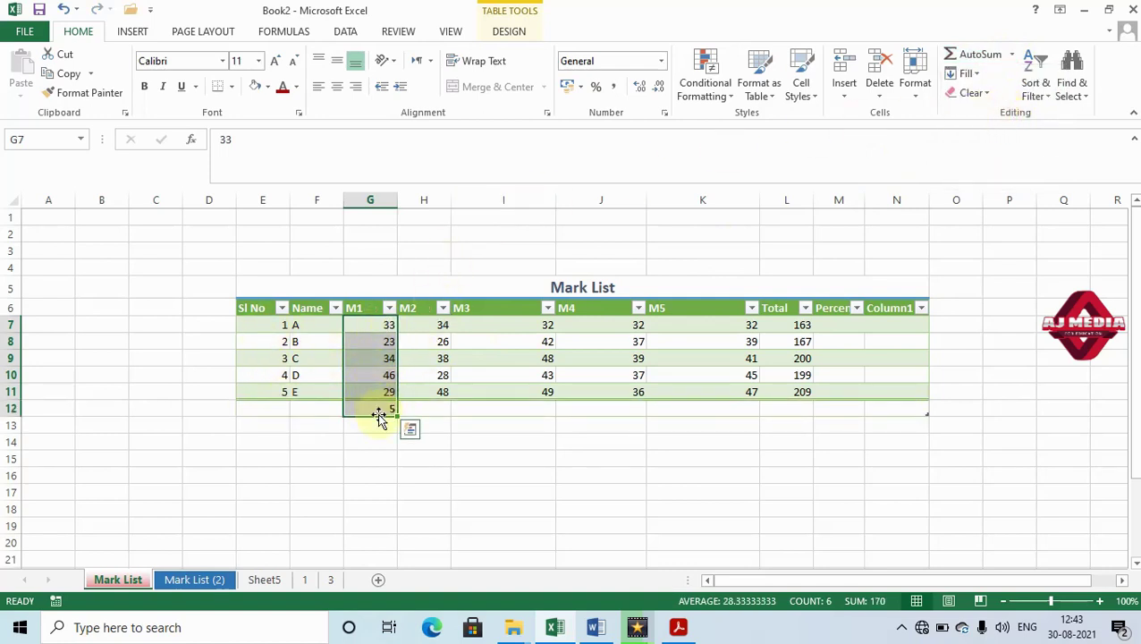
key(ctrl+z)
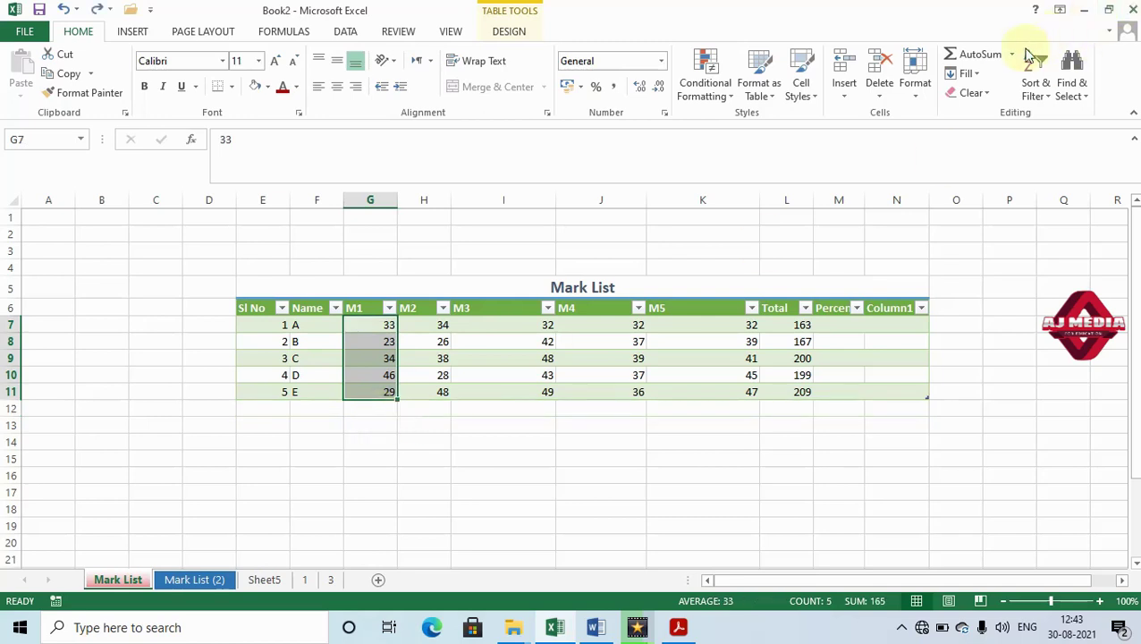
click(1013, 55)
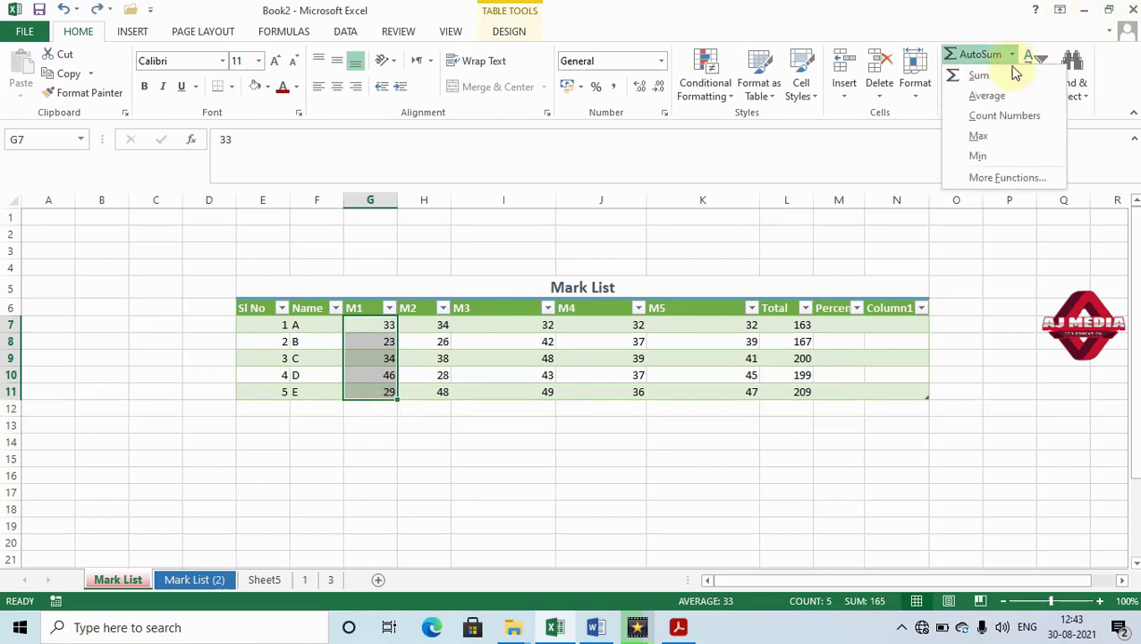
click(997, 136)
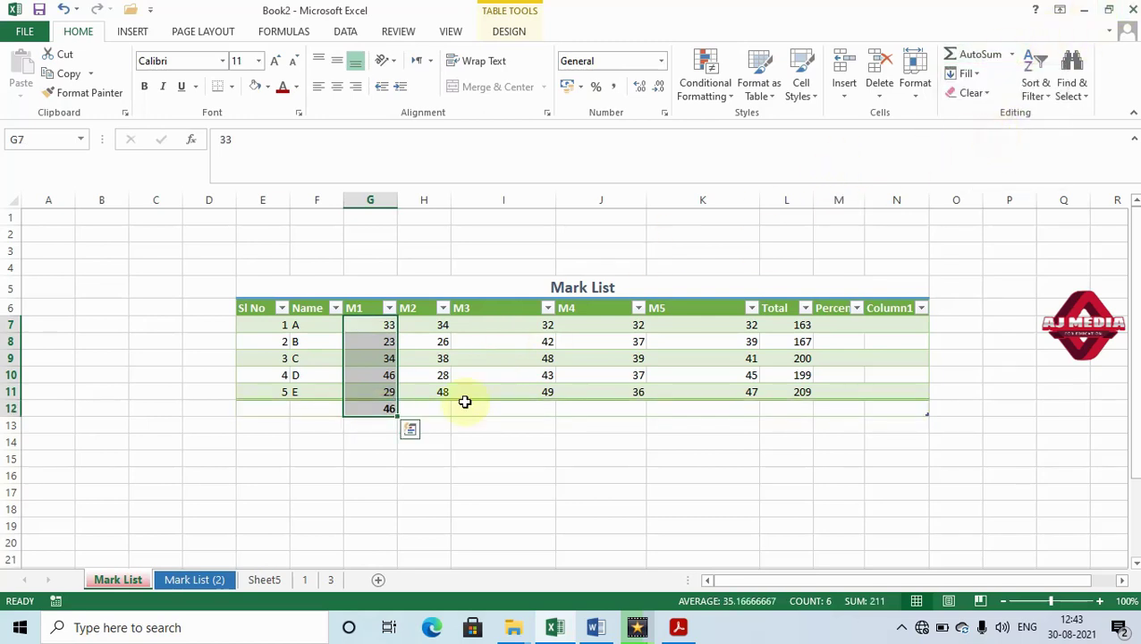
click(375, 375)
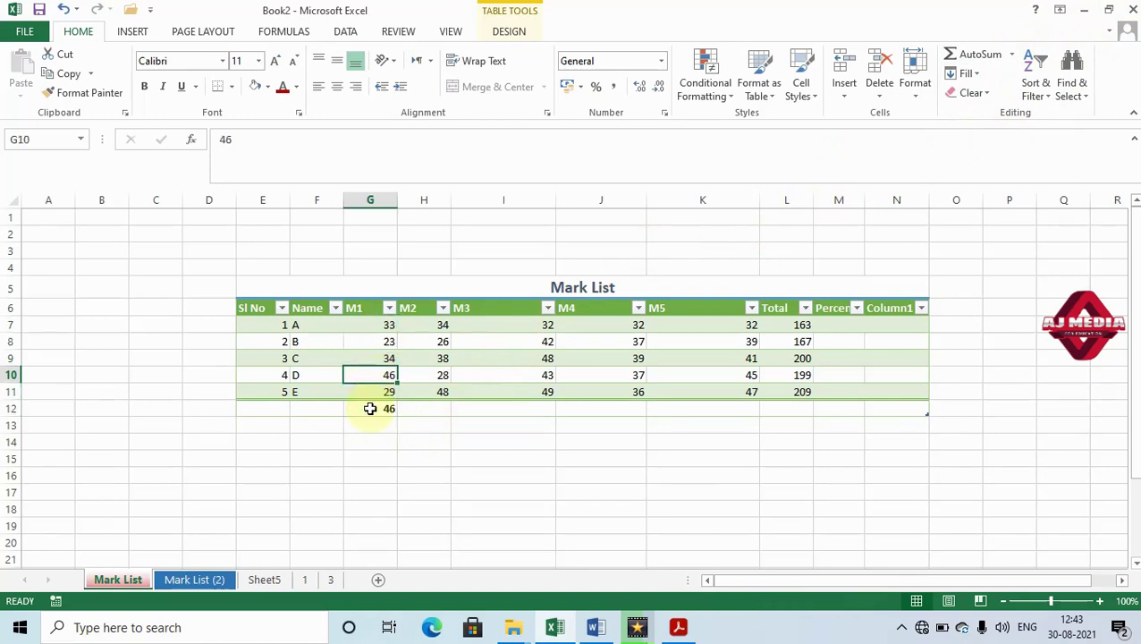
click(370, 409)
key(ctrl+z)
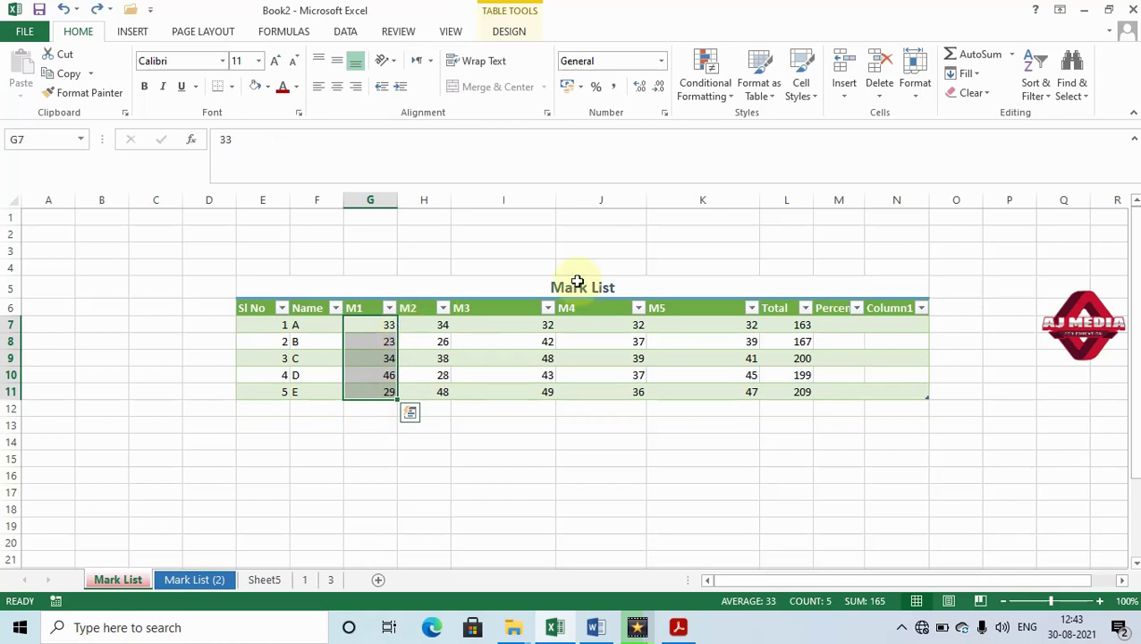
click(1012, 55)
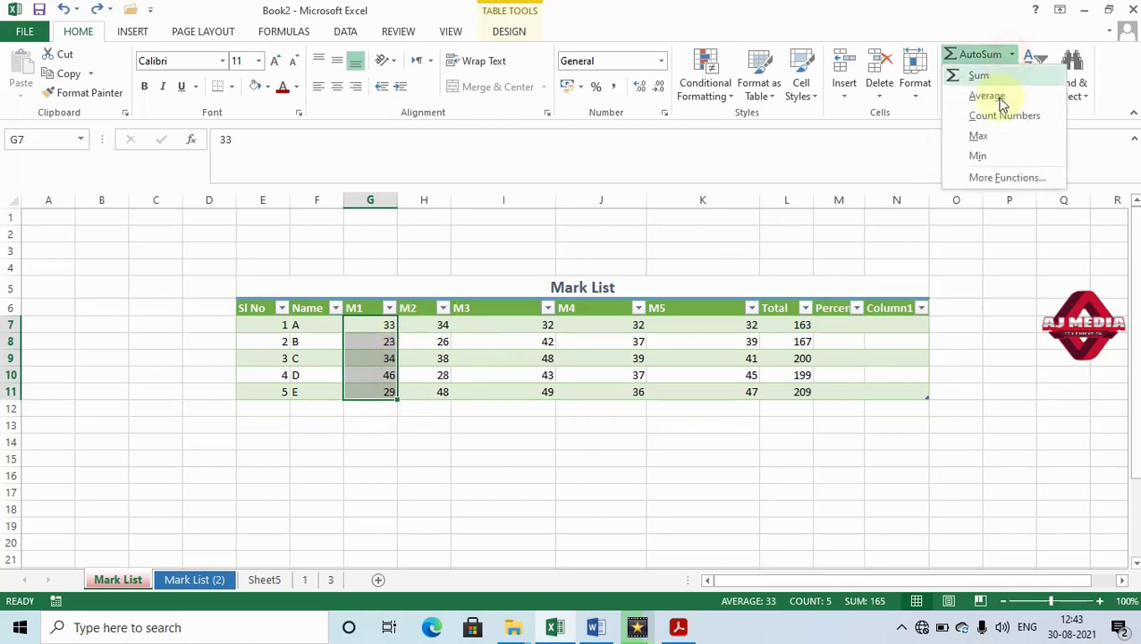
click(989, 158)
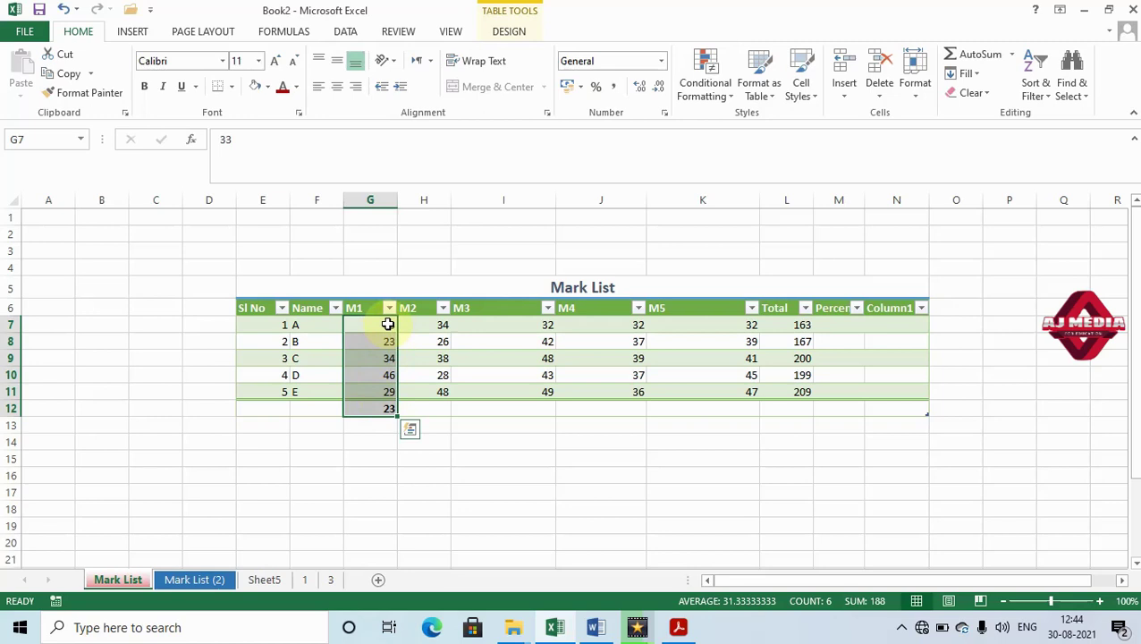
key(ctrl+z)
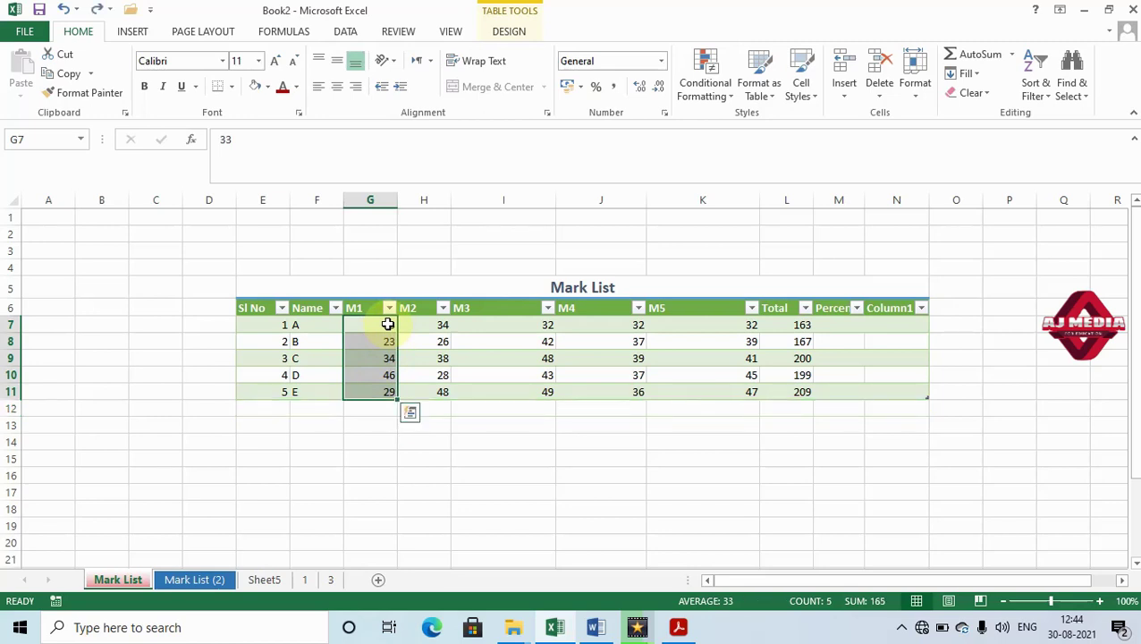
click(1015, 63)
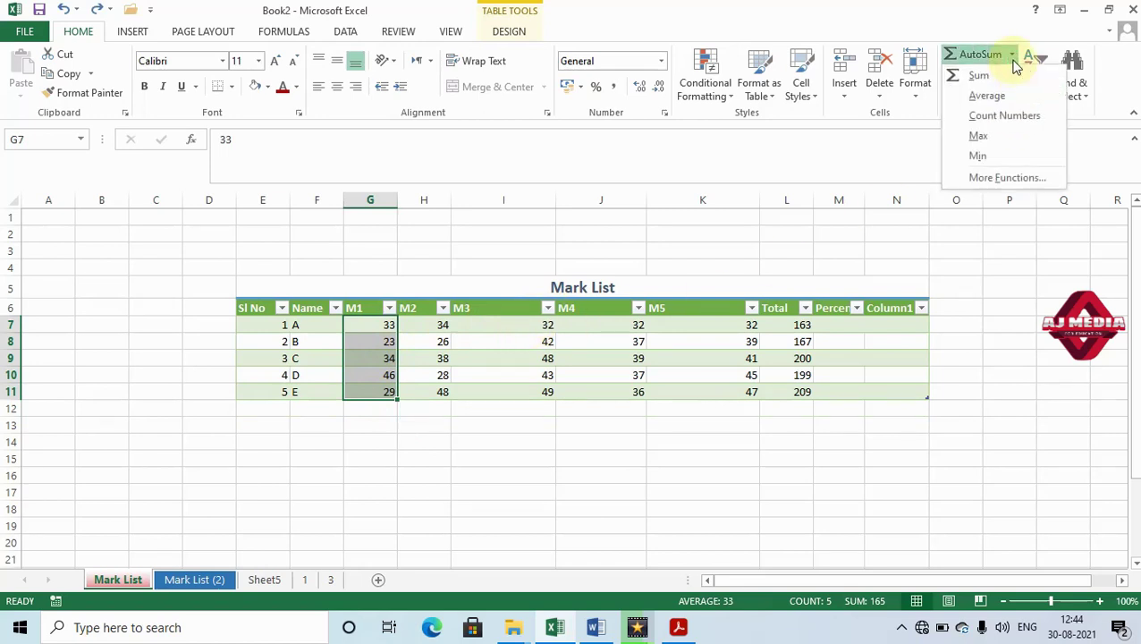
Browse the Insert Function library, cancel it, and return to the AutoSum page in the PDF
click(1008, 176)
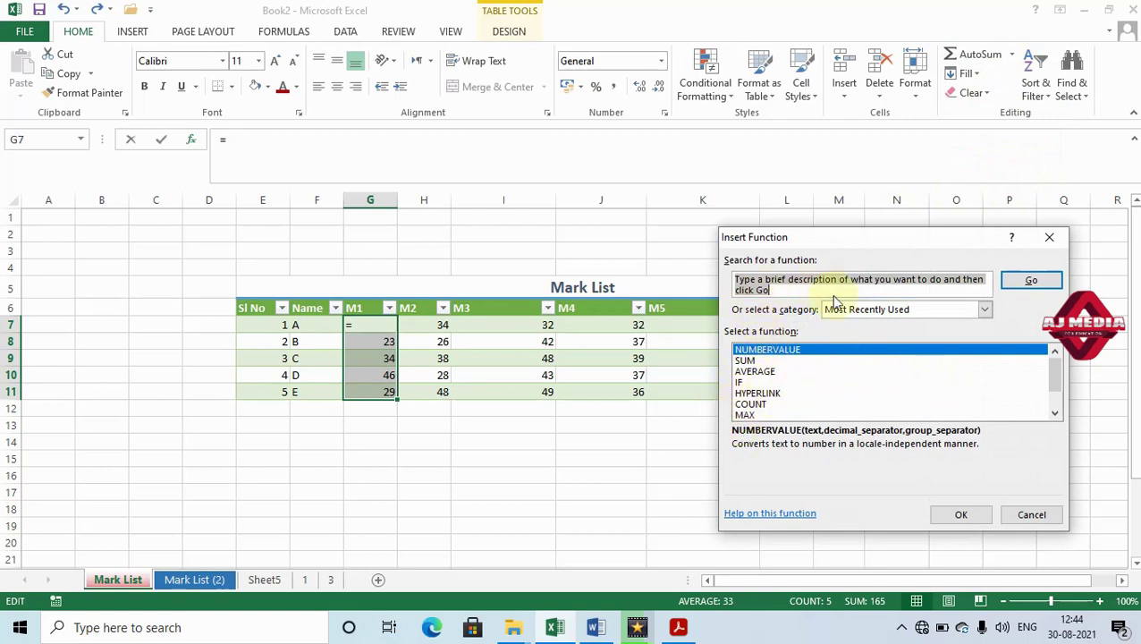
drag(1054, 376, 1056, 400)
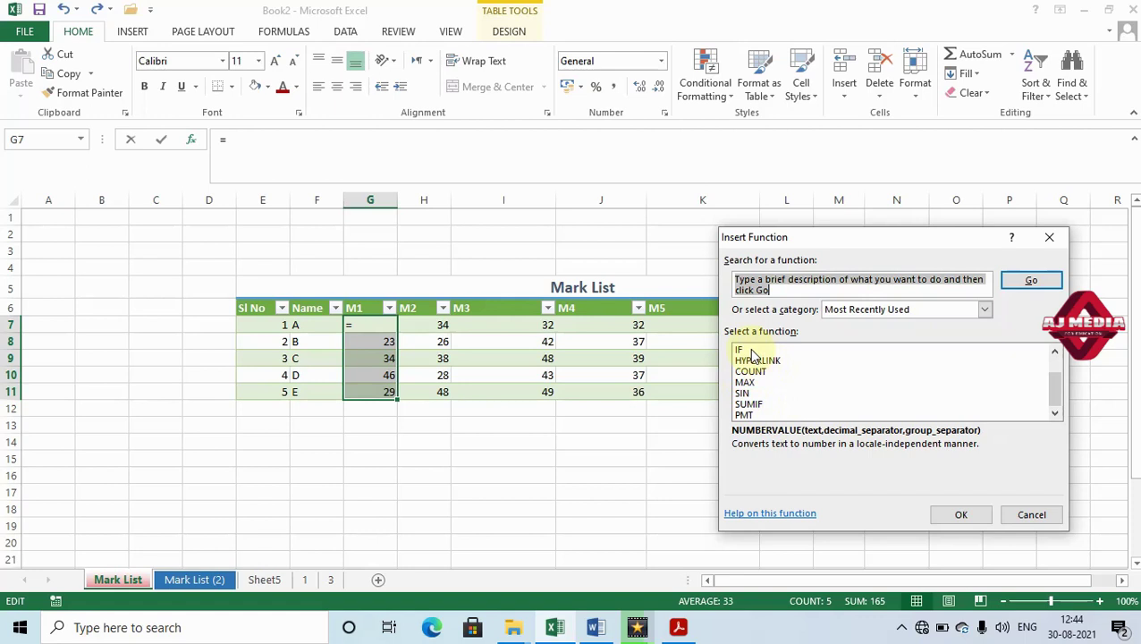
click(1029, 515)
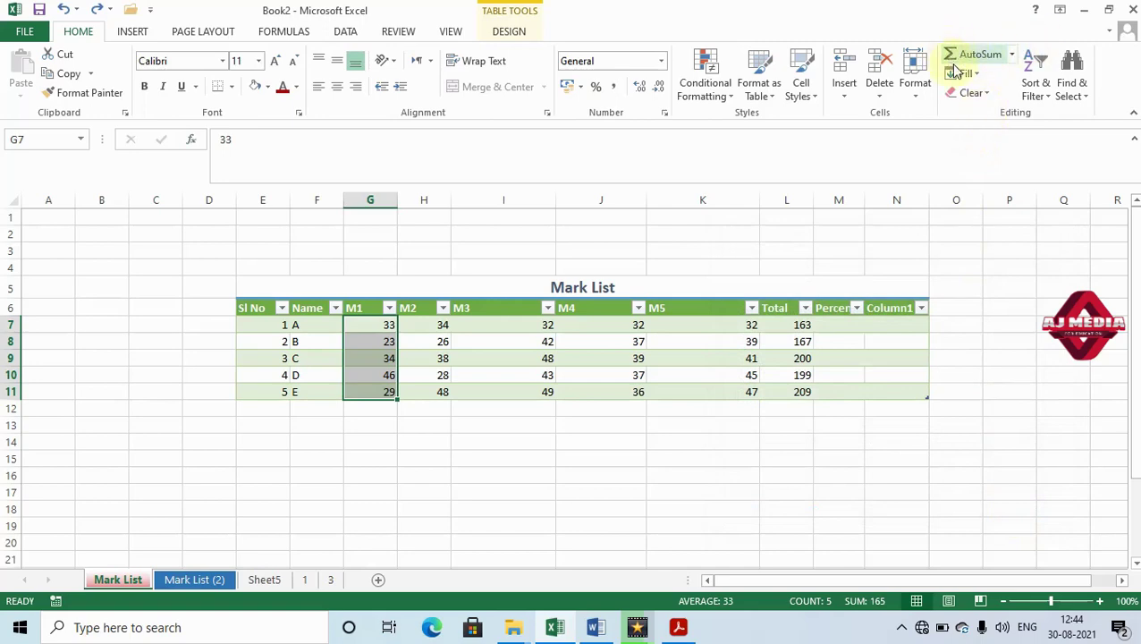
key(alt+Tab)
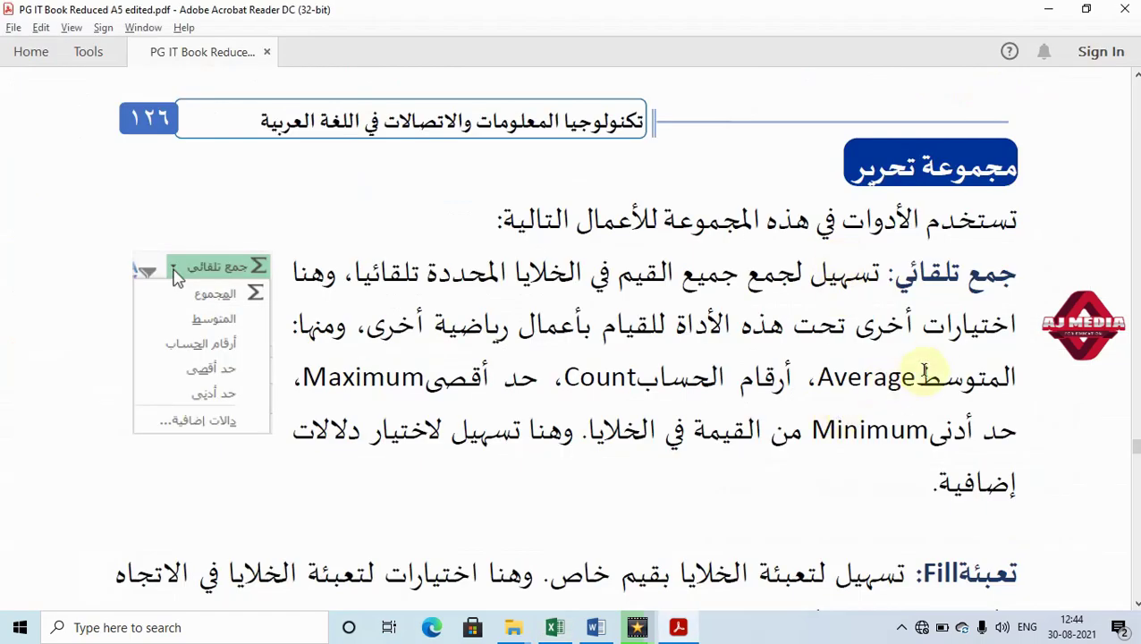
Scroll page 126 down to the Fill section with the Series dialog illustration
scroll(921, 372, down, 1)
scroll(922, 371, down, 3)
scroll(921, 372, down, 1)
scroll(922, 372, down, 1)
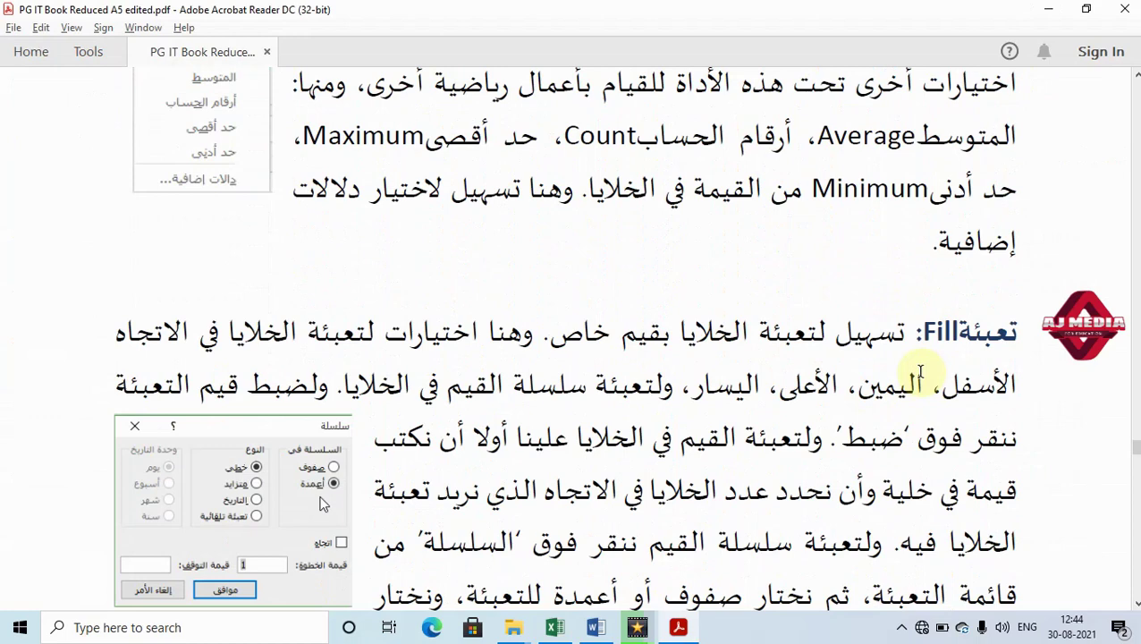
scroll(916, 372, down, 1)
scroll(902, 370, down, 1)
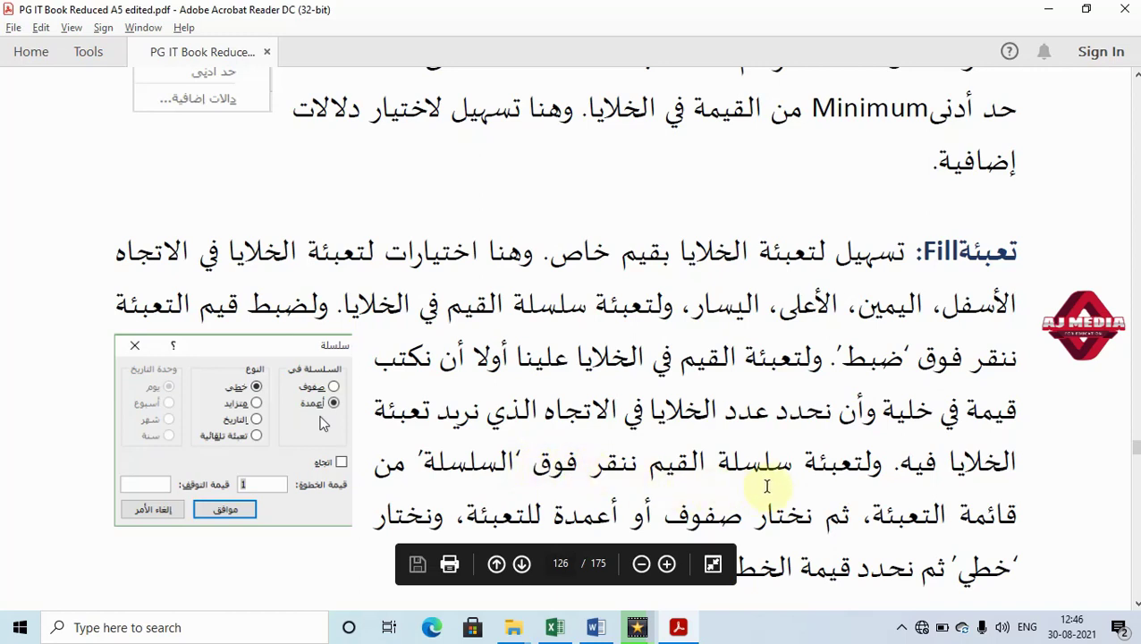
Scroll a little further in the PDF, then in Excel pick cell K14 below the table
scroll(761, 490, down, 2)
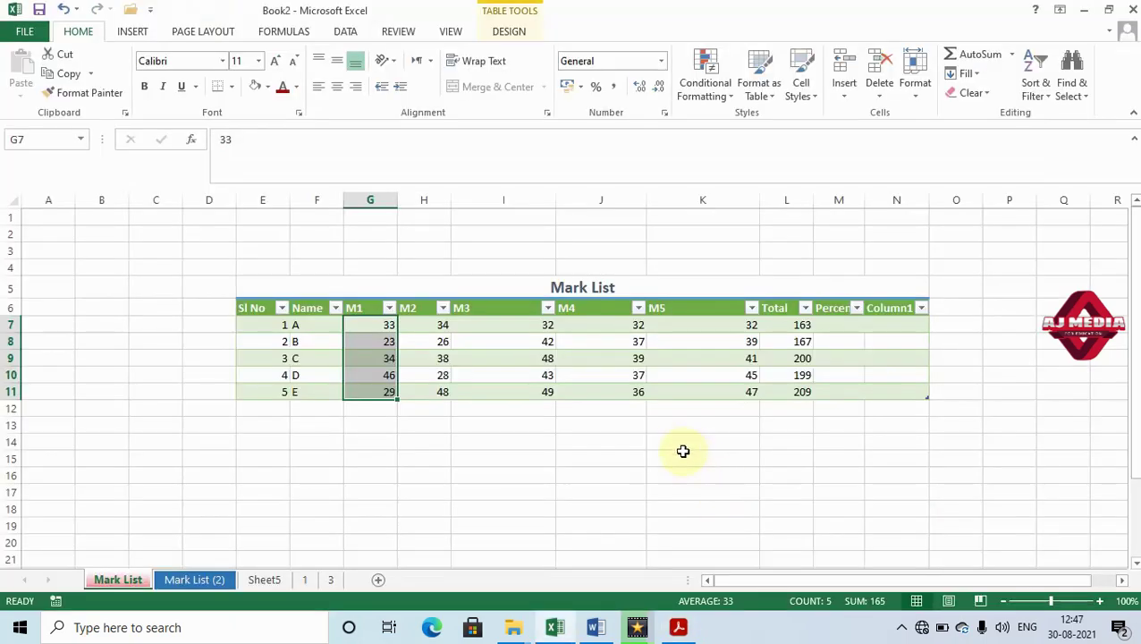
click(672, 446)
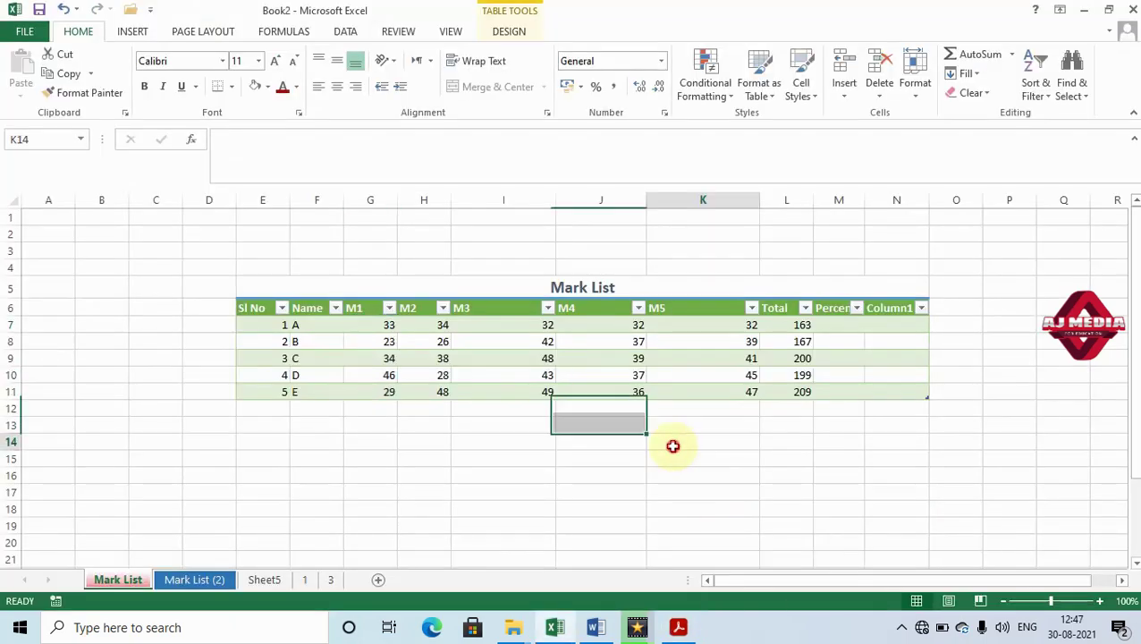
text(23)
key(Return)
click(755, 441)
drag(759, 450, 756, 557)
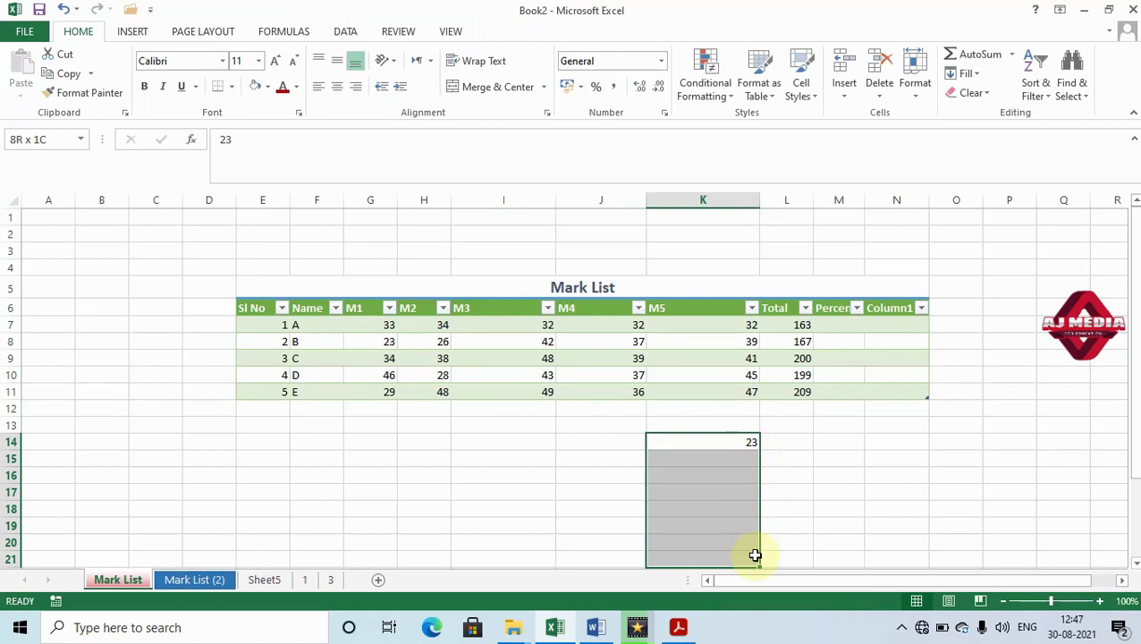
click(966, 78)
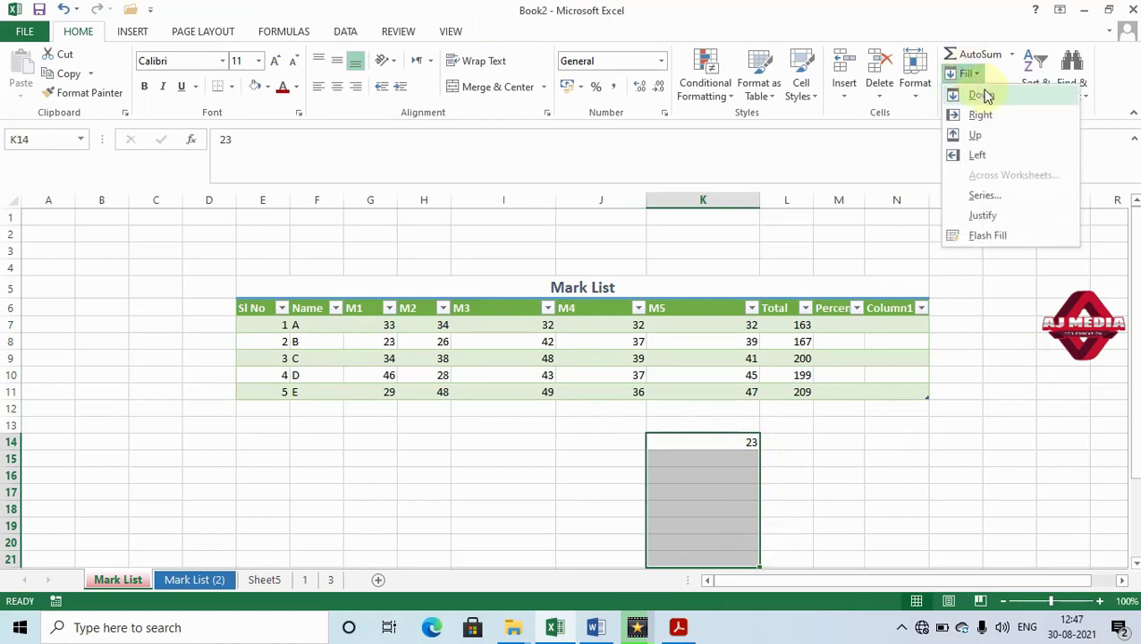
click(986, 96)
scroll(1038, 306, down, 2)
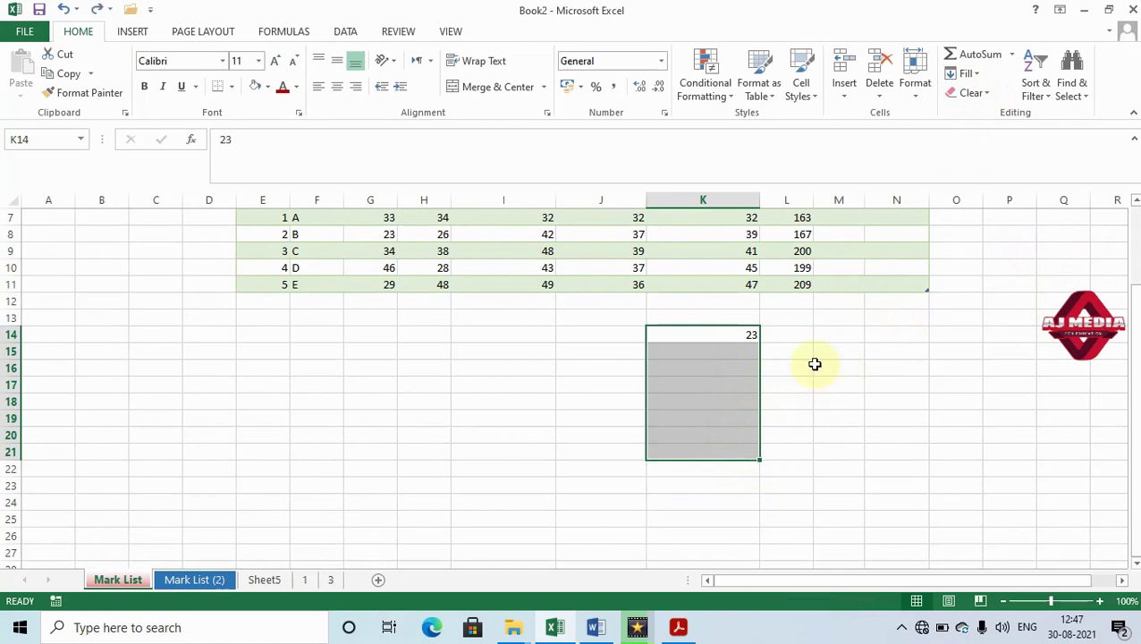
key(ctrl+z)
drag(721, 335, 1011, 335)
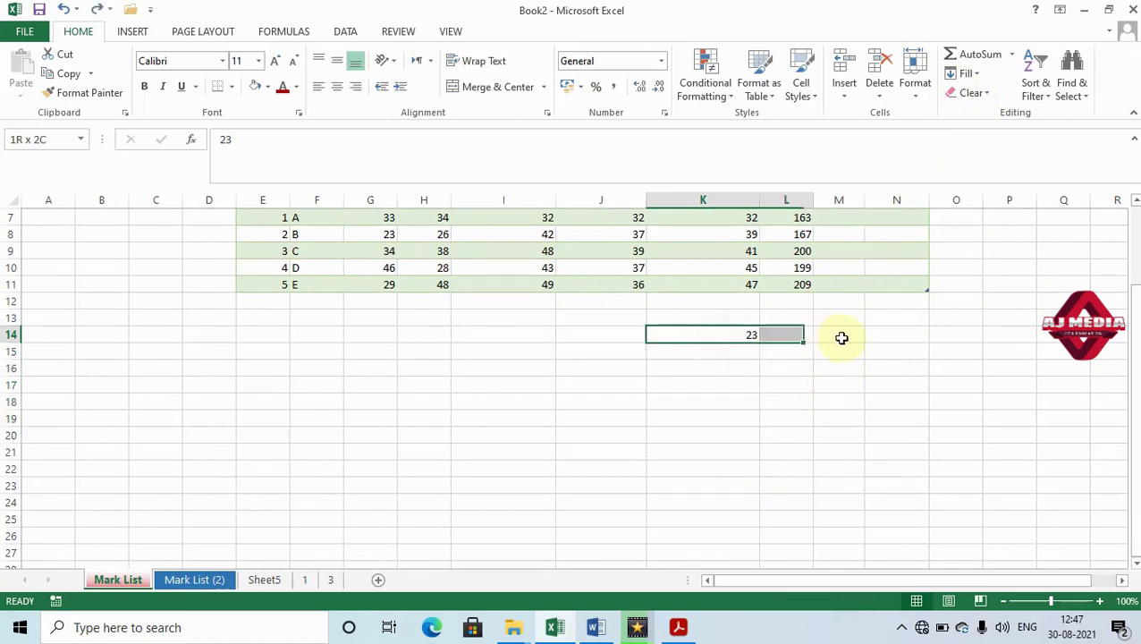
click(967, 73)
click(982, 117)
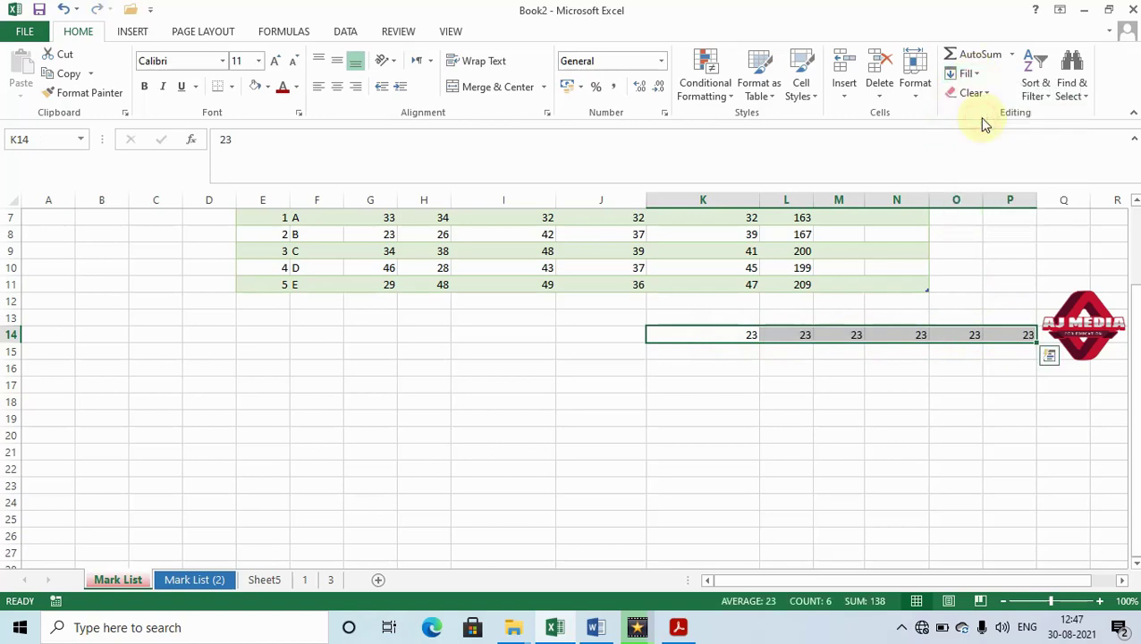
key(ctrl+z)
drag(754, 334, 264, 336)
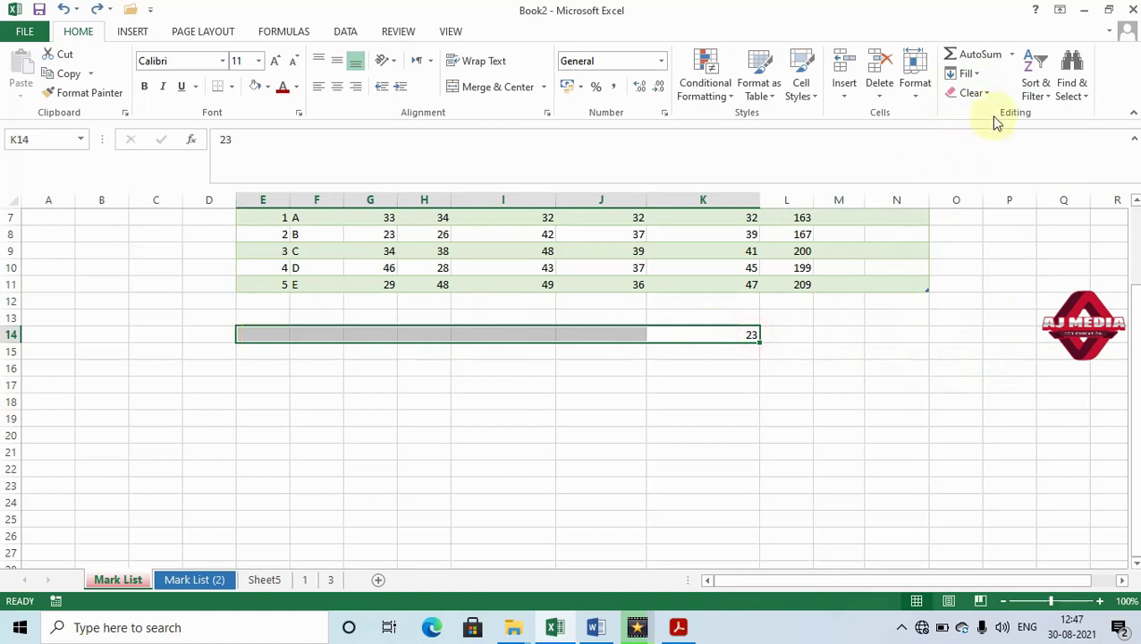
click(968, 76)
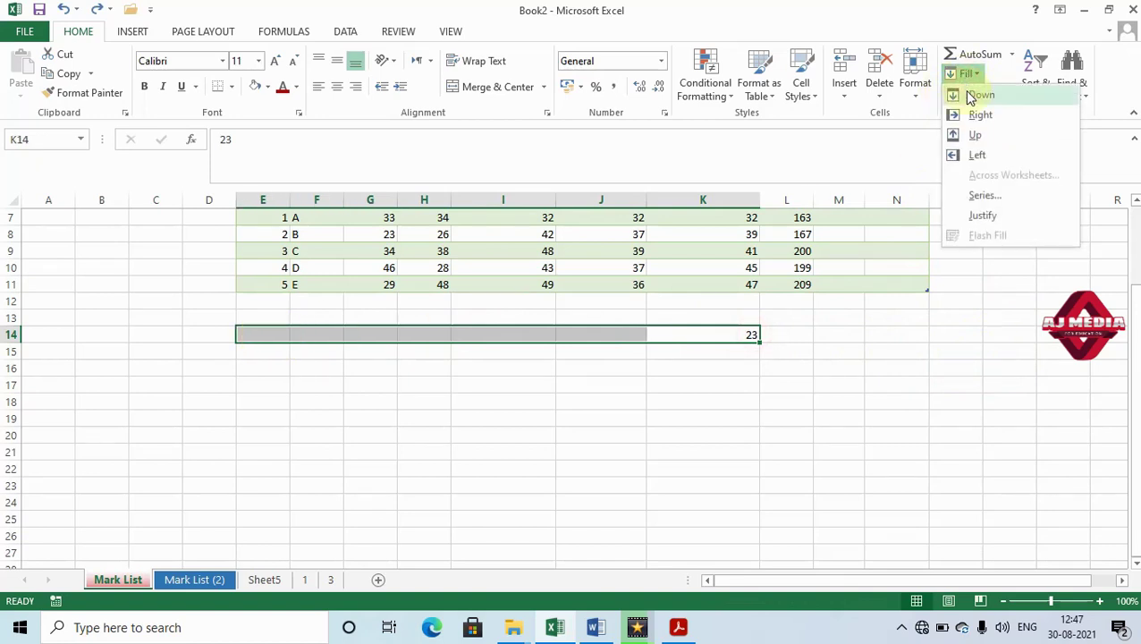
click(984, 155)
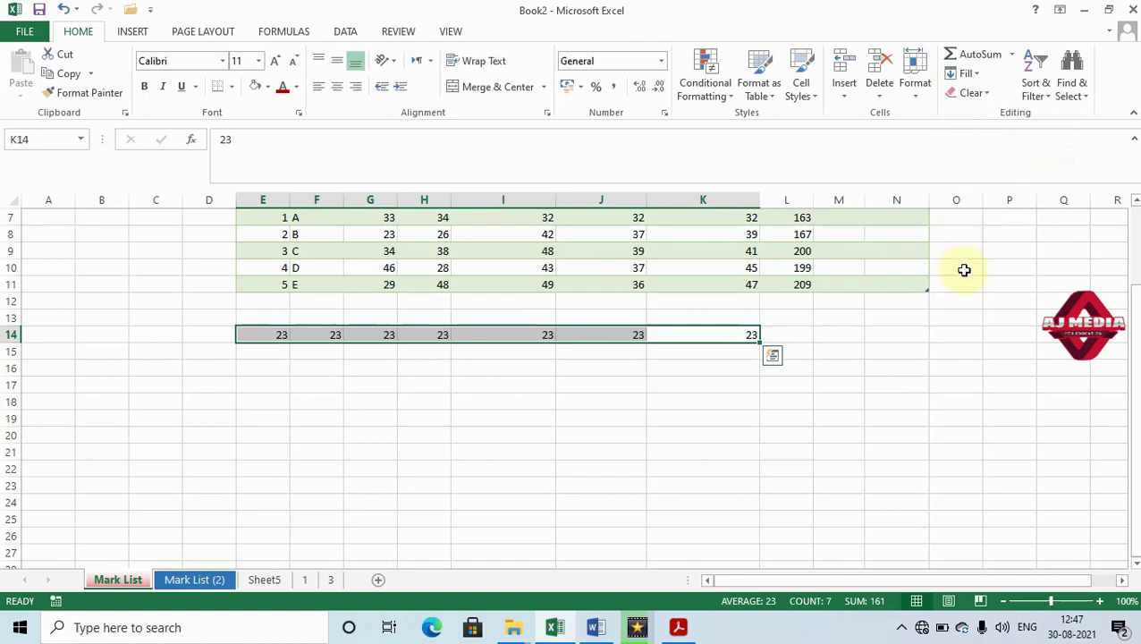
key(ctrl+q)
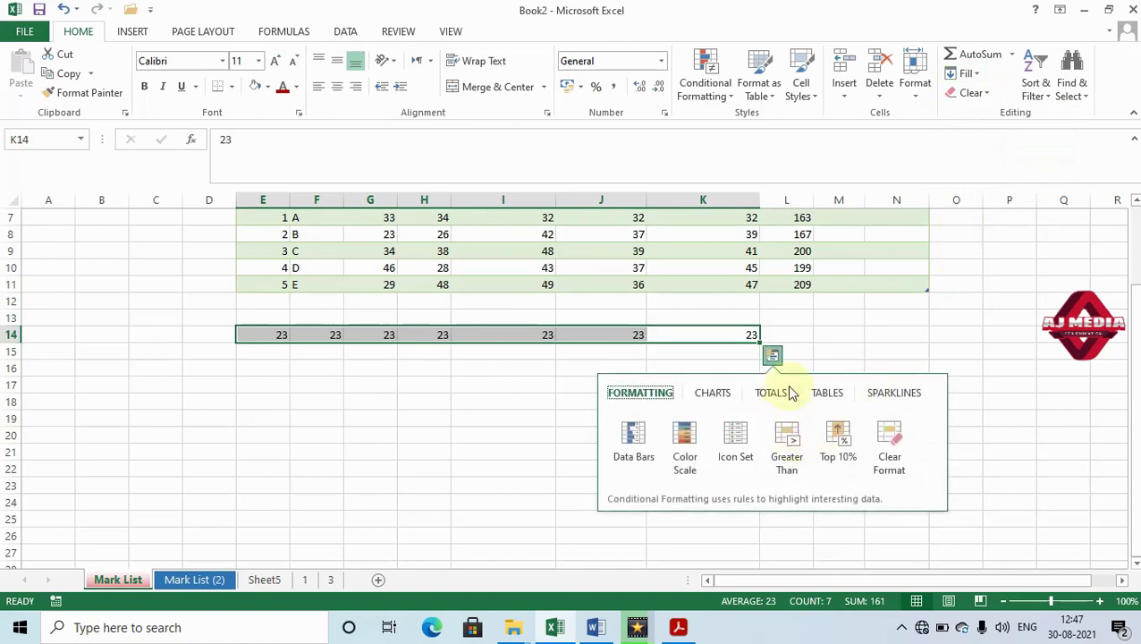
click(882, 332)
click(735, 393)
click(736, 520)
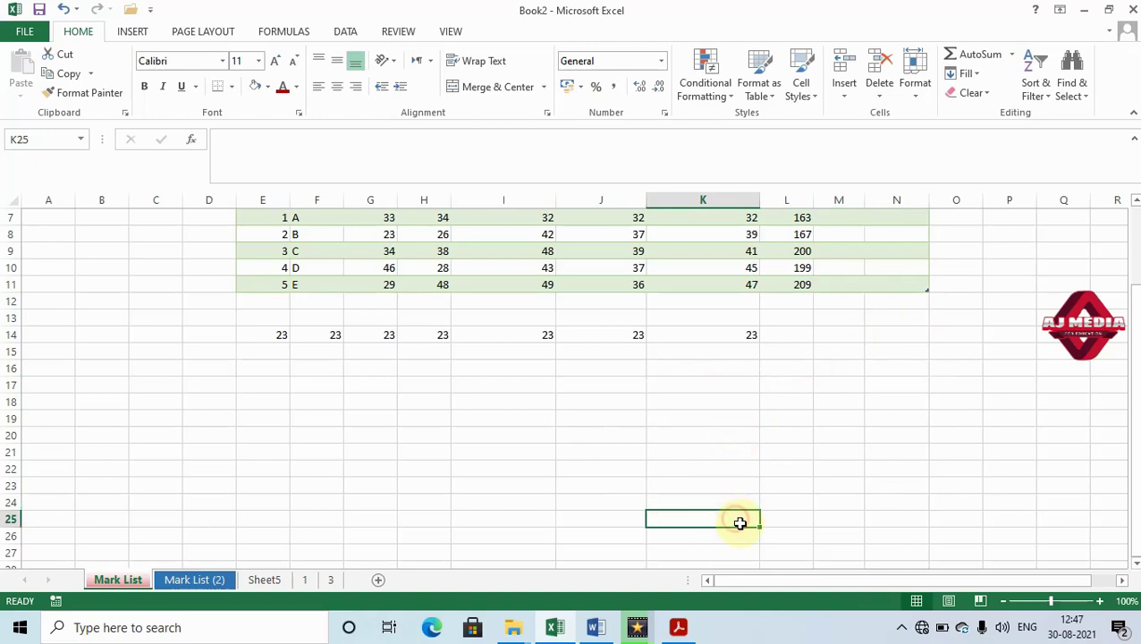
click(797, 537)
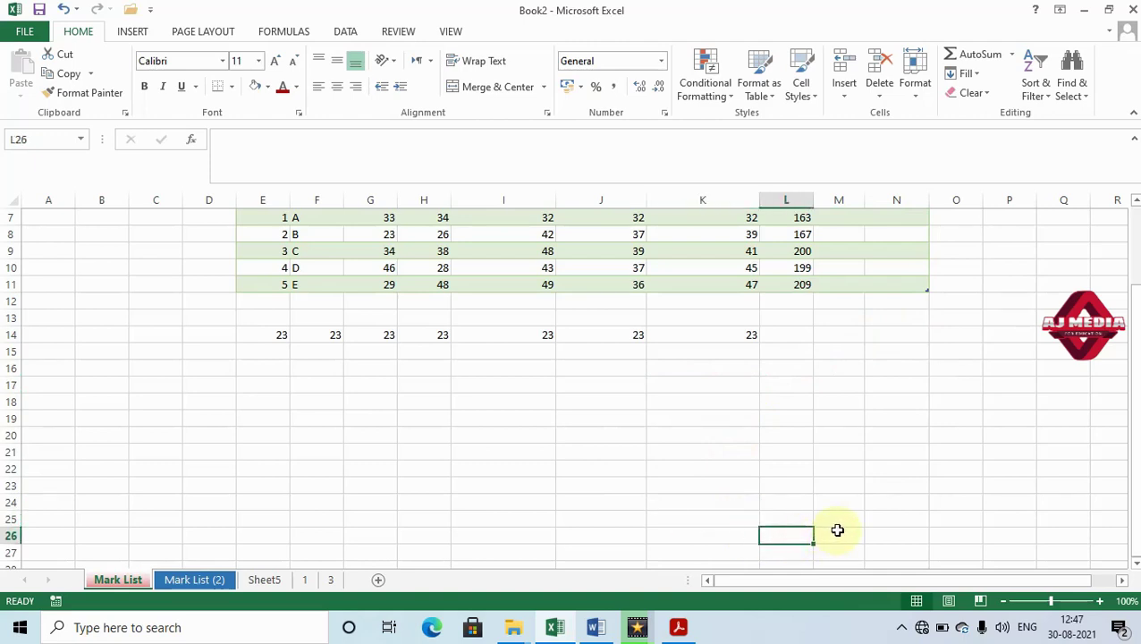
text(34)
key(Escape)
click(868, 472)
key(ctrl+z)
drag(805, 536, 810, 351)
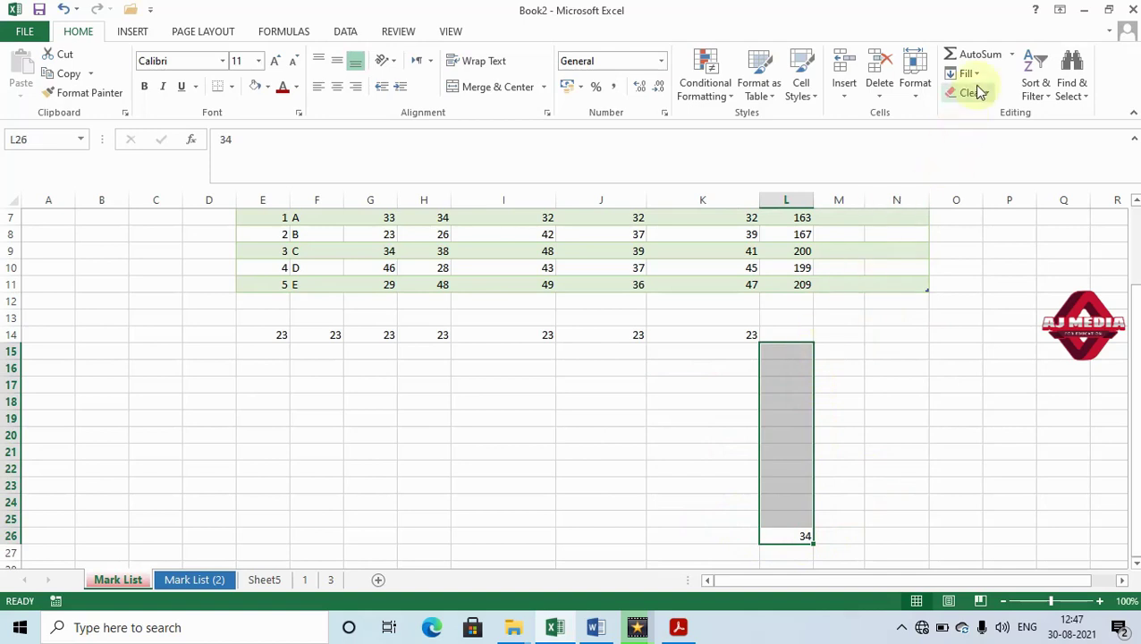
click(966, 74)
click(974, 133)
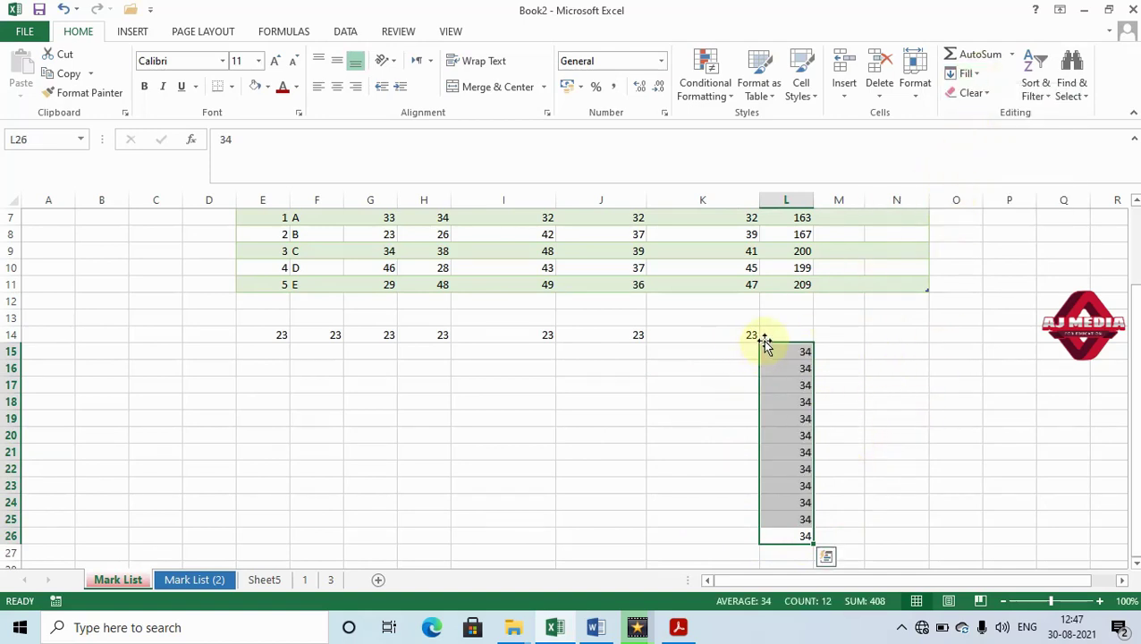
click(682, 334)
drag(250, 322, 836, 537)
key(Delete)
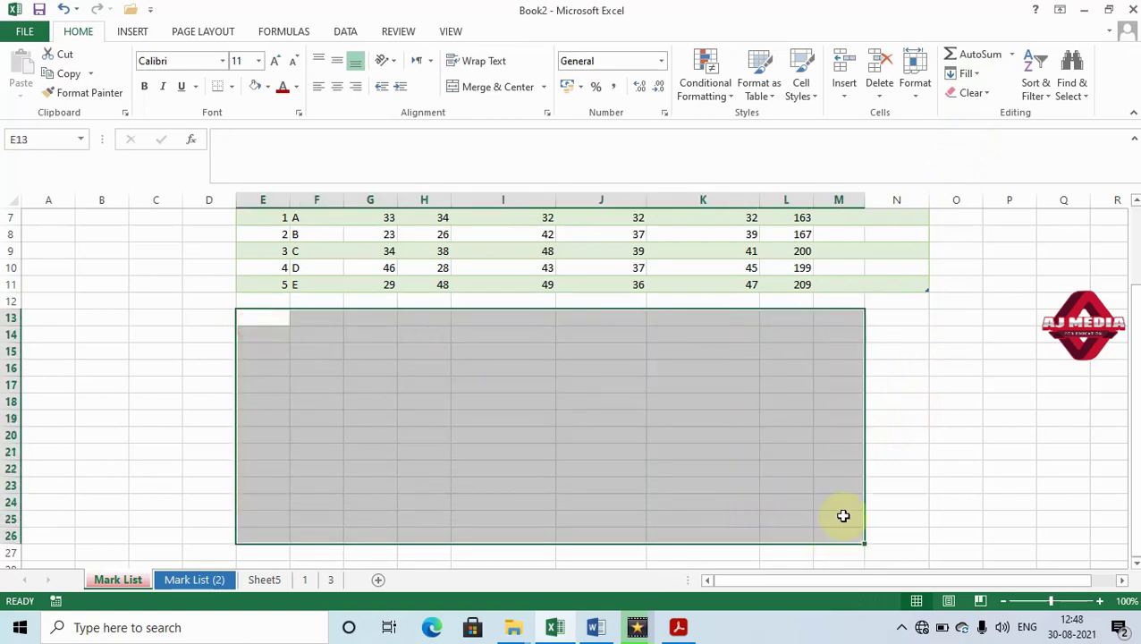
click(682, 349)
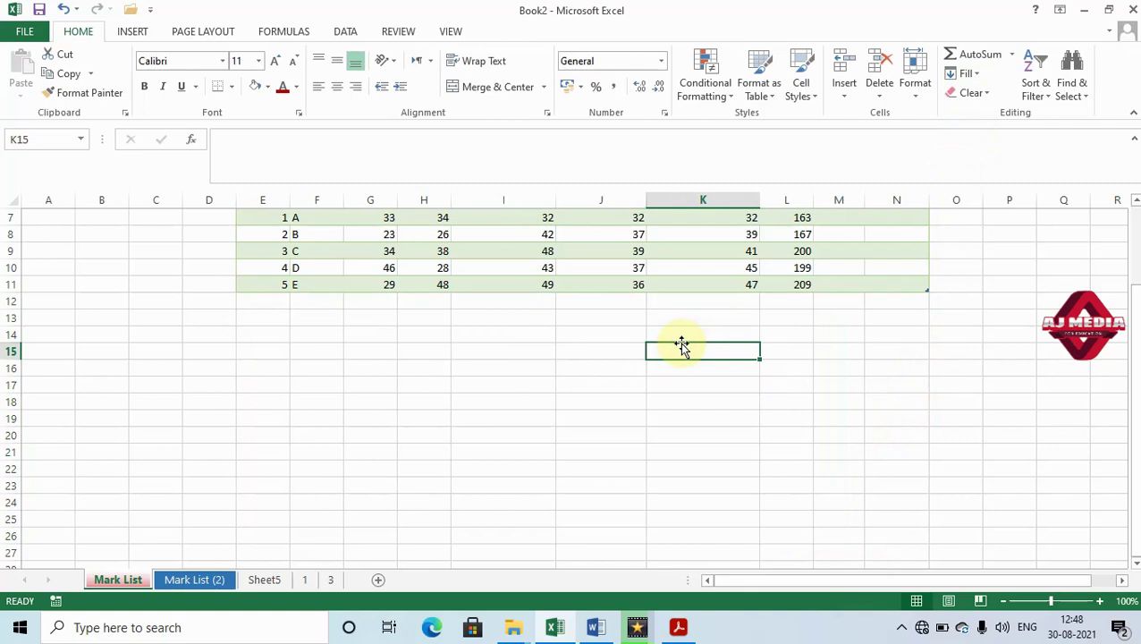
text(45)
Select K15, which holds 45, and bring up Home > Fill > Series
click(713, 382)
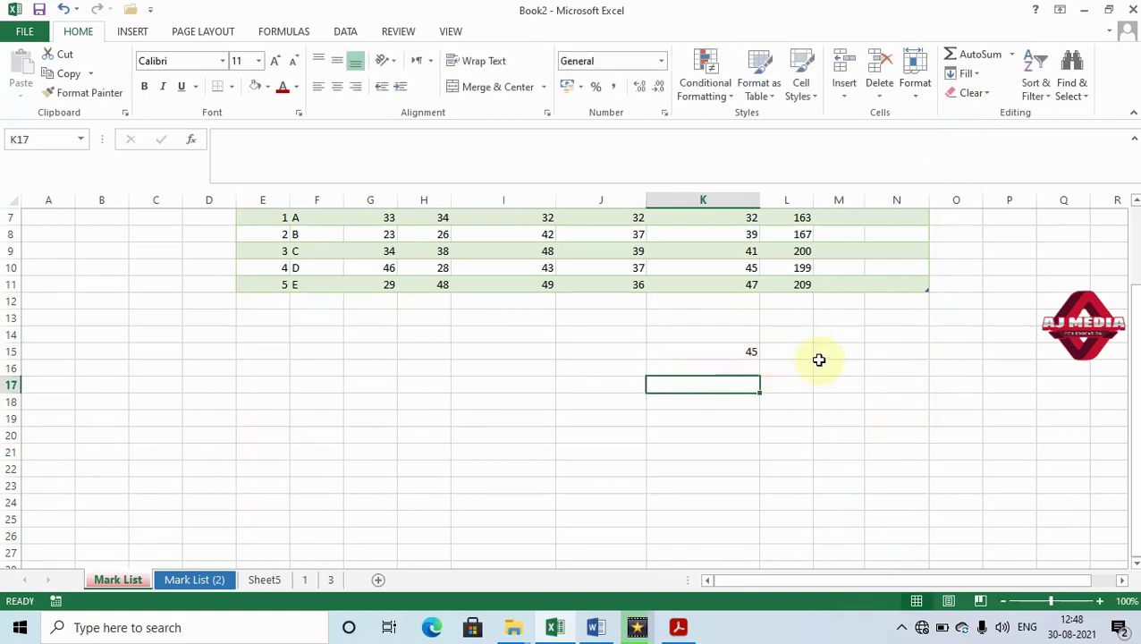
click(968, 73)
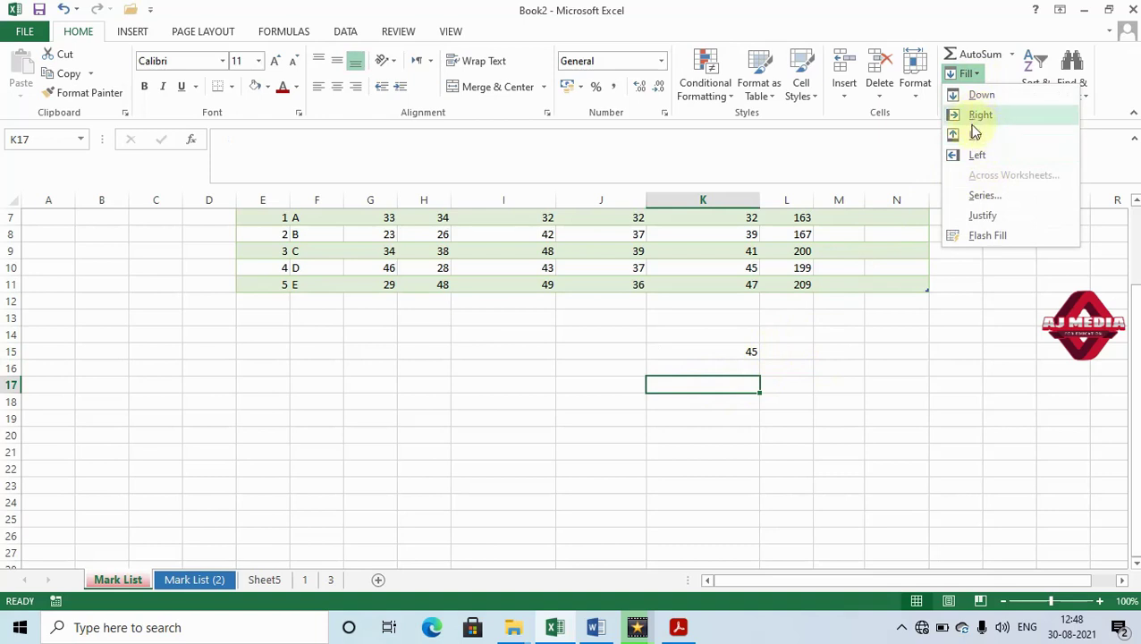
click(739, 352)
click(741, 350)
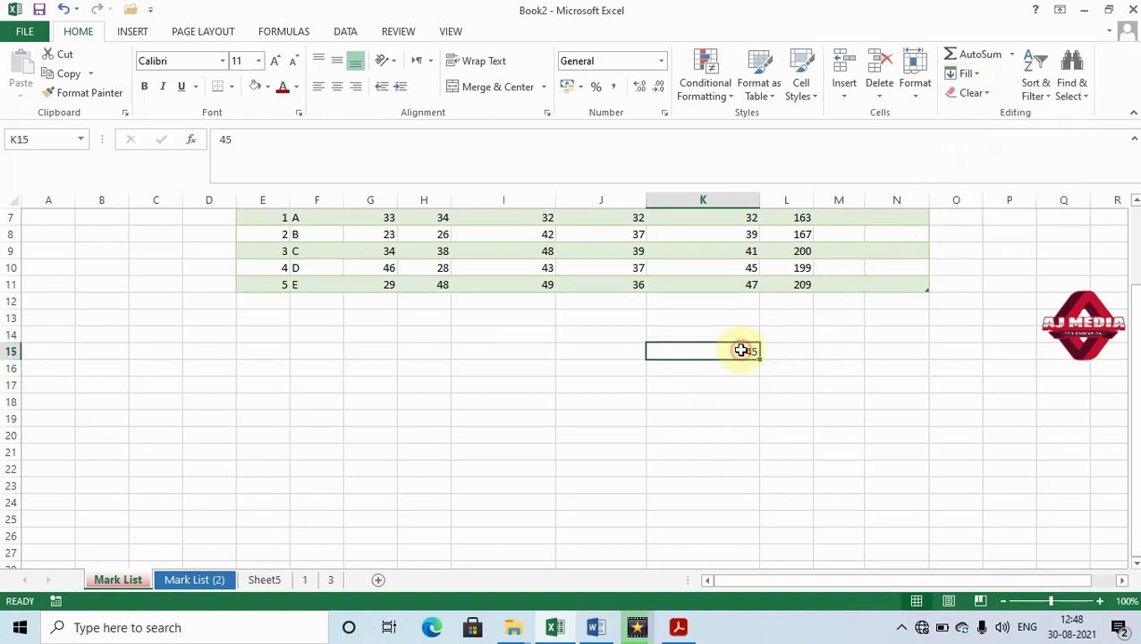
click(975, 75)
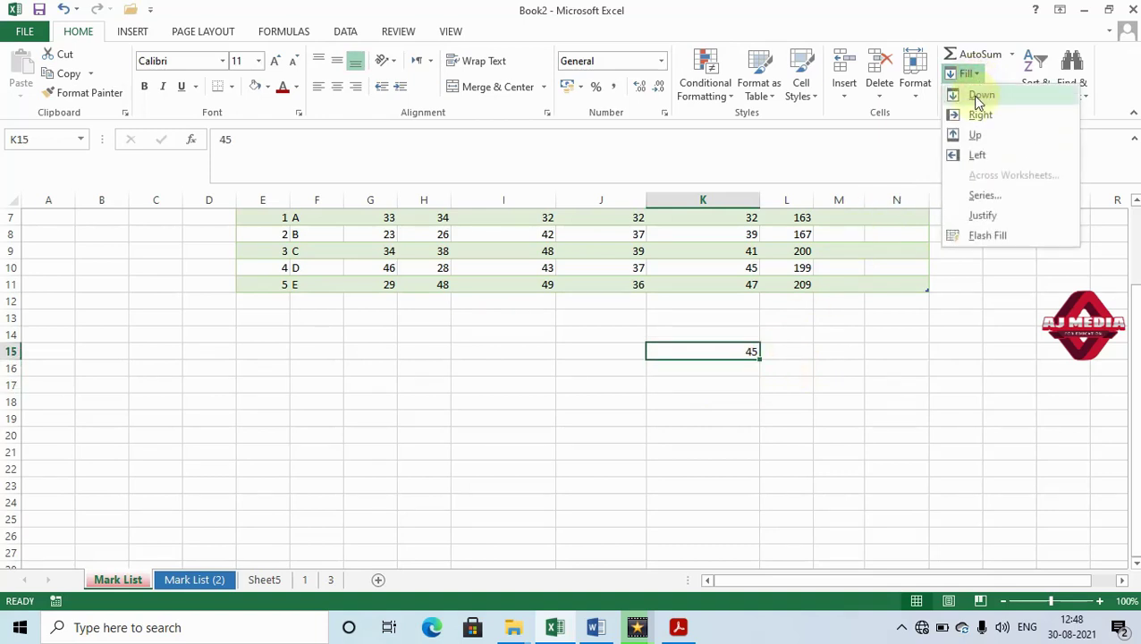
click(974, 199)
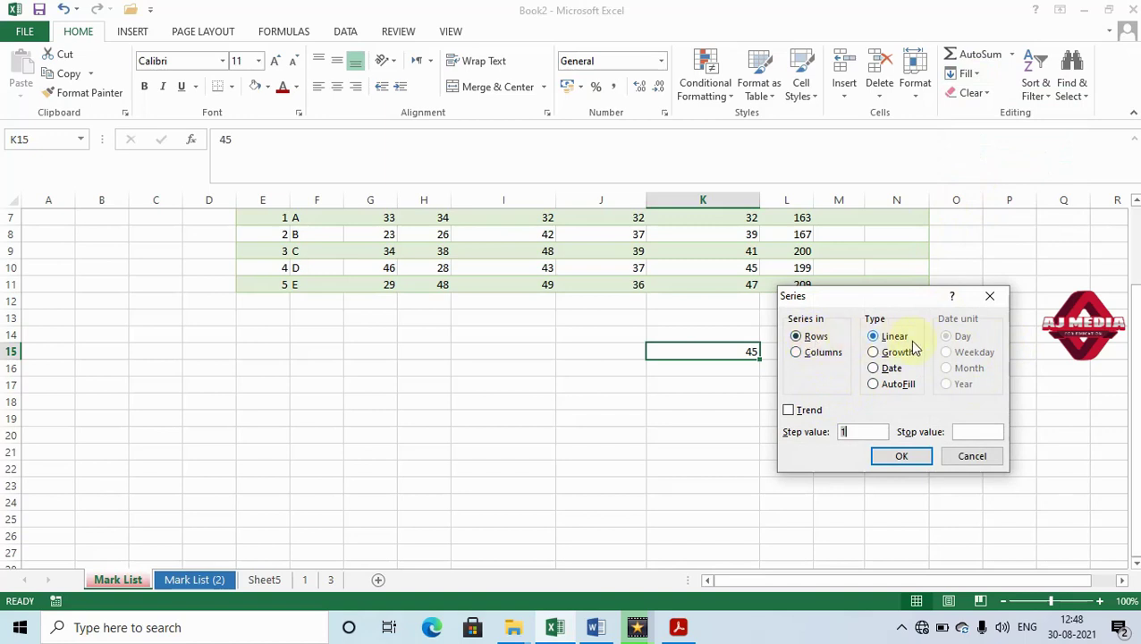
Fill row 15 as a Linear series with step 2 and stop value 60, giving 47 to 57
click(888, 356)
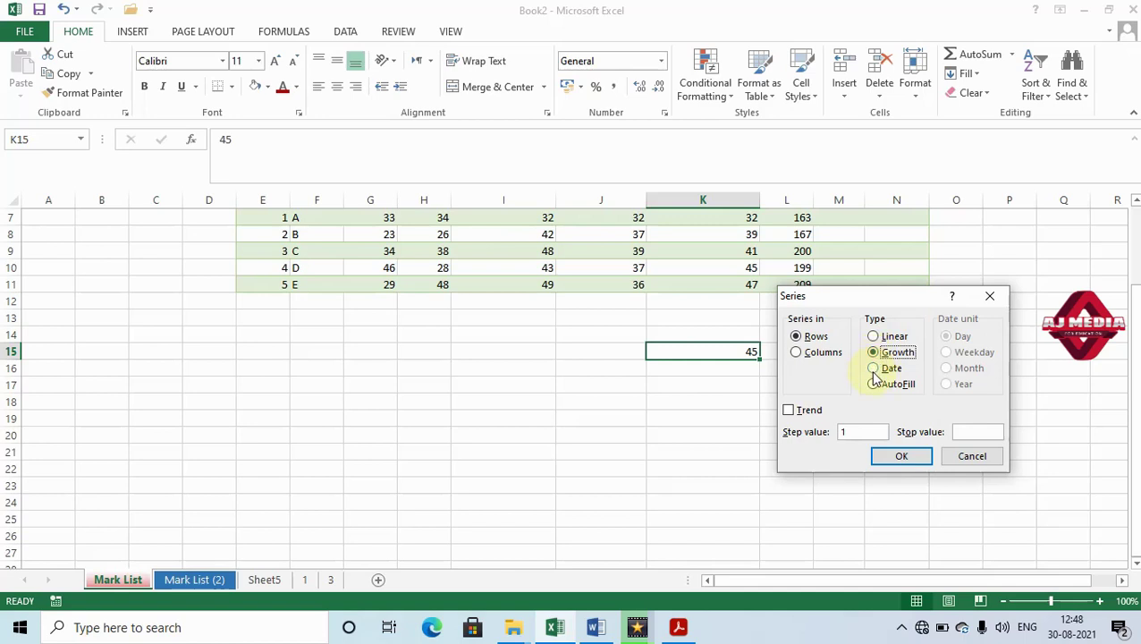
click(874, 384)
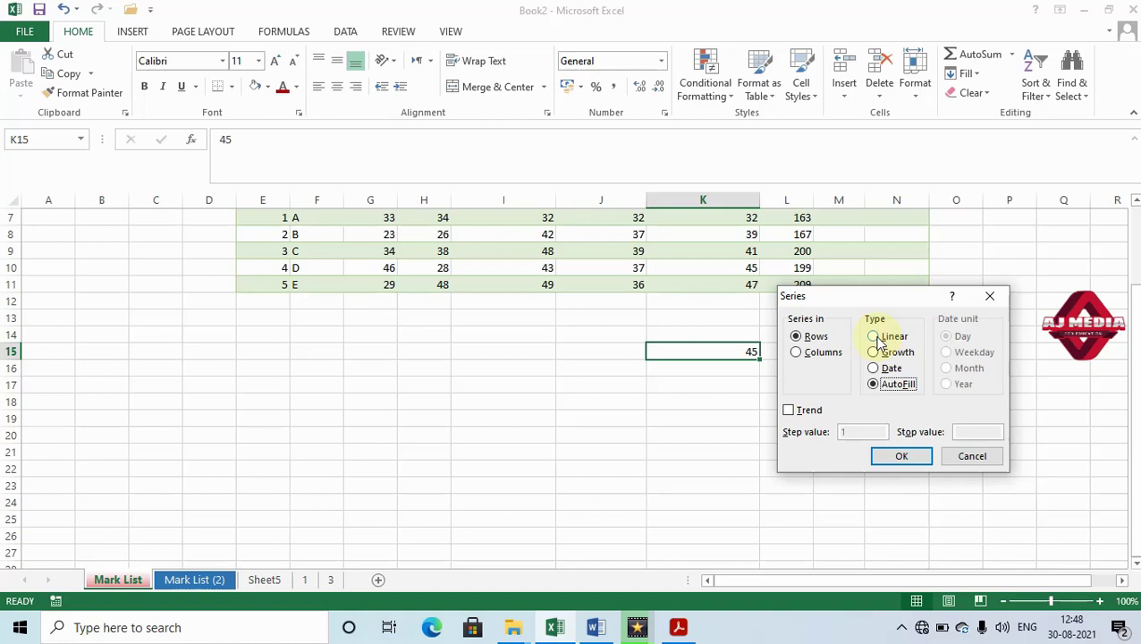
click(879, 339)
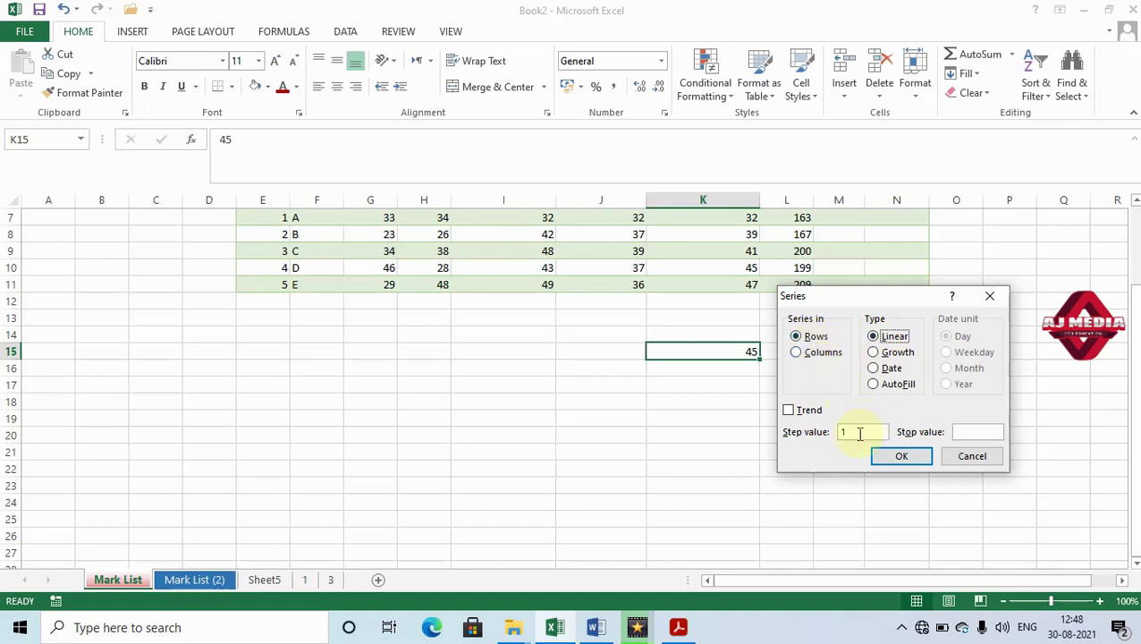
click(981, 429)
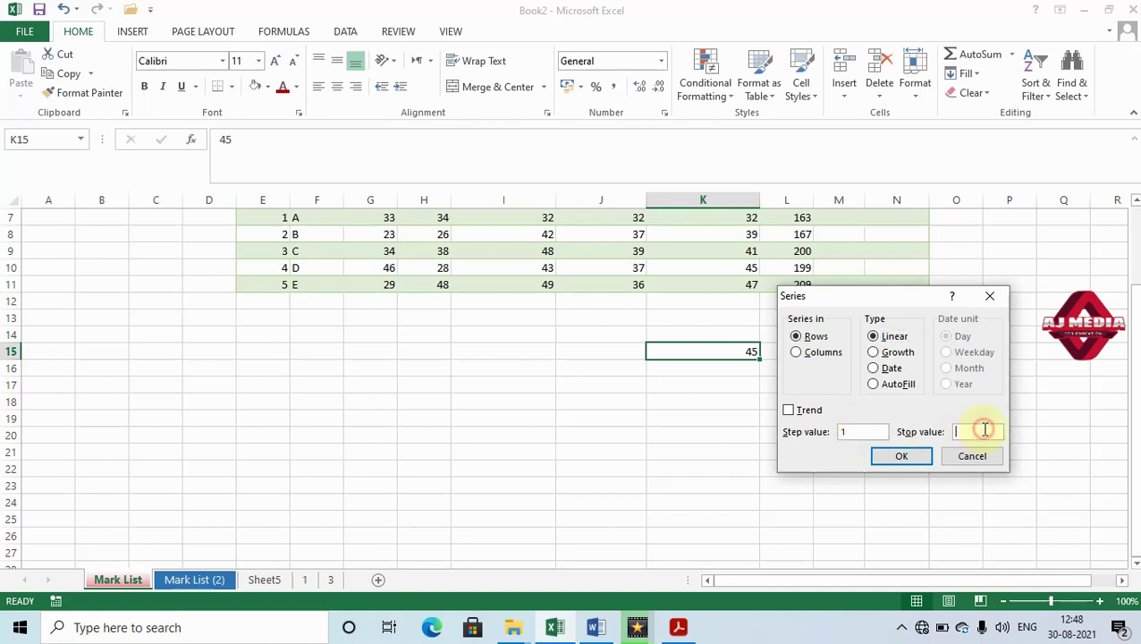
text(60)
click(828, 433)
text(2)
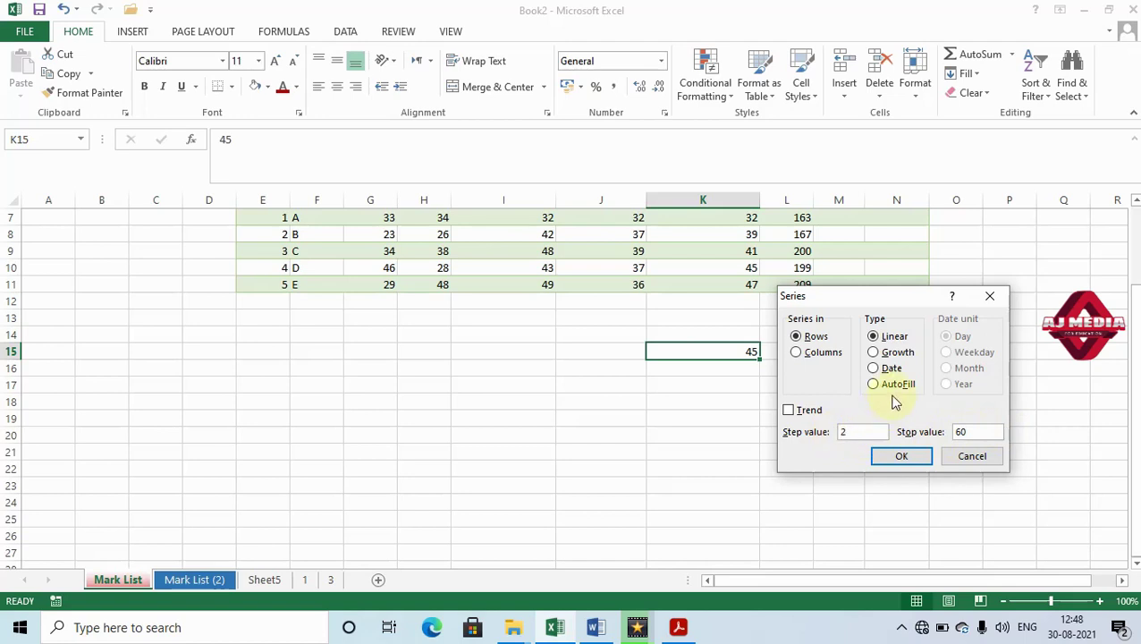
click(900, 457)
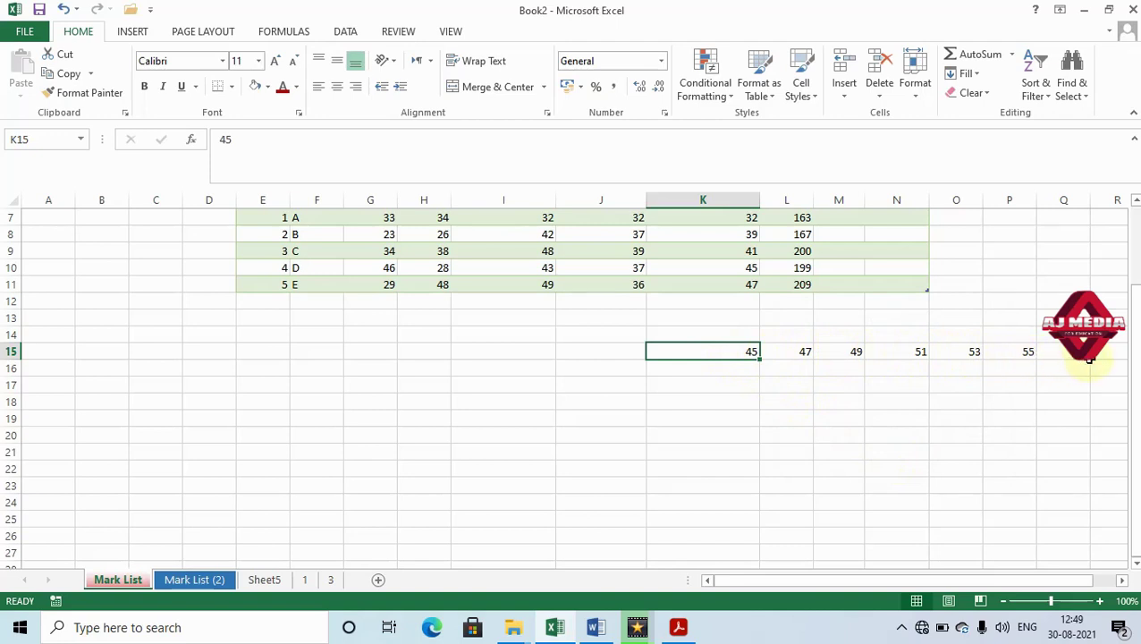
drag(920, 582, 984, 579)
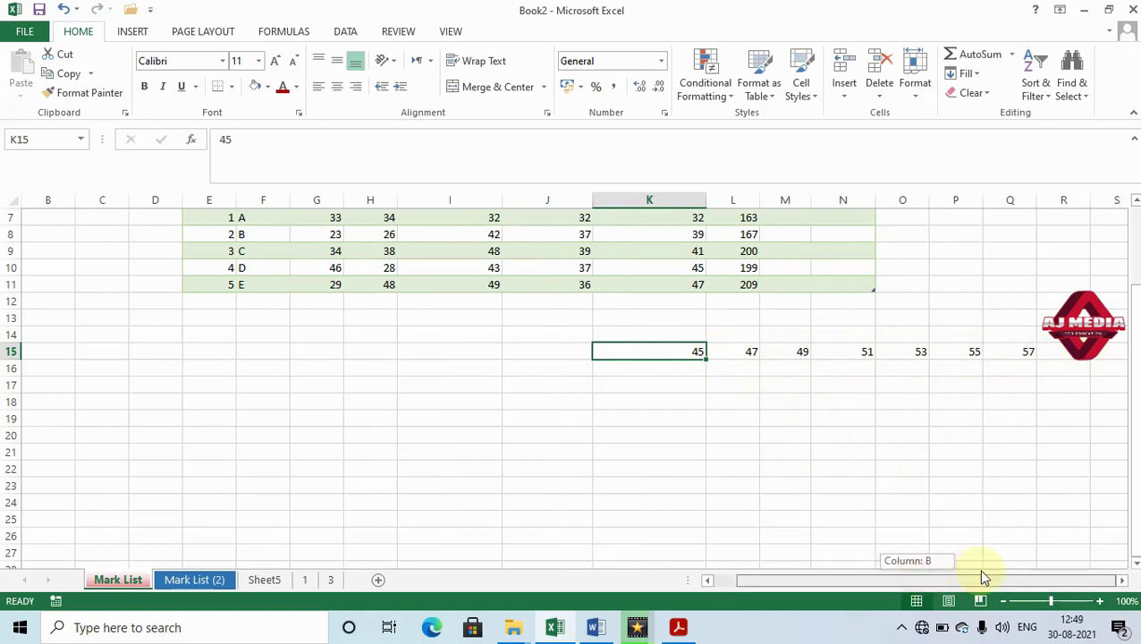
click(1100, 356)
click(673, 359)
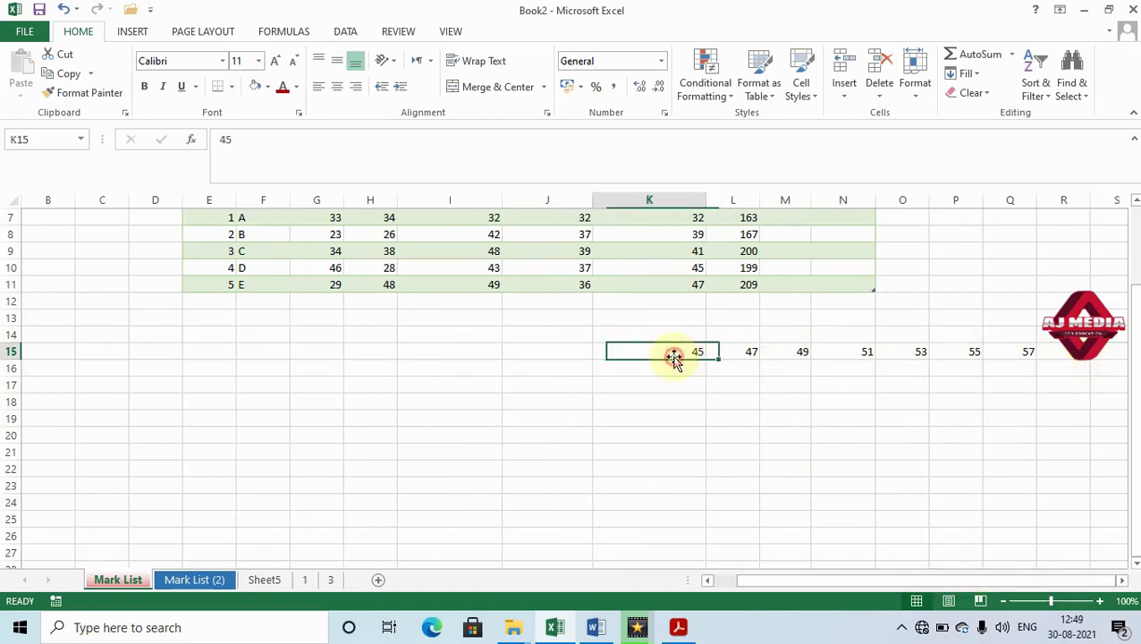
Enter 12 in K16 and fill row 16 in steps of 2, stopping at 40
click(677, 367)
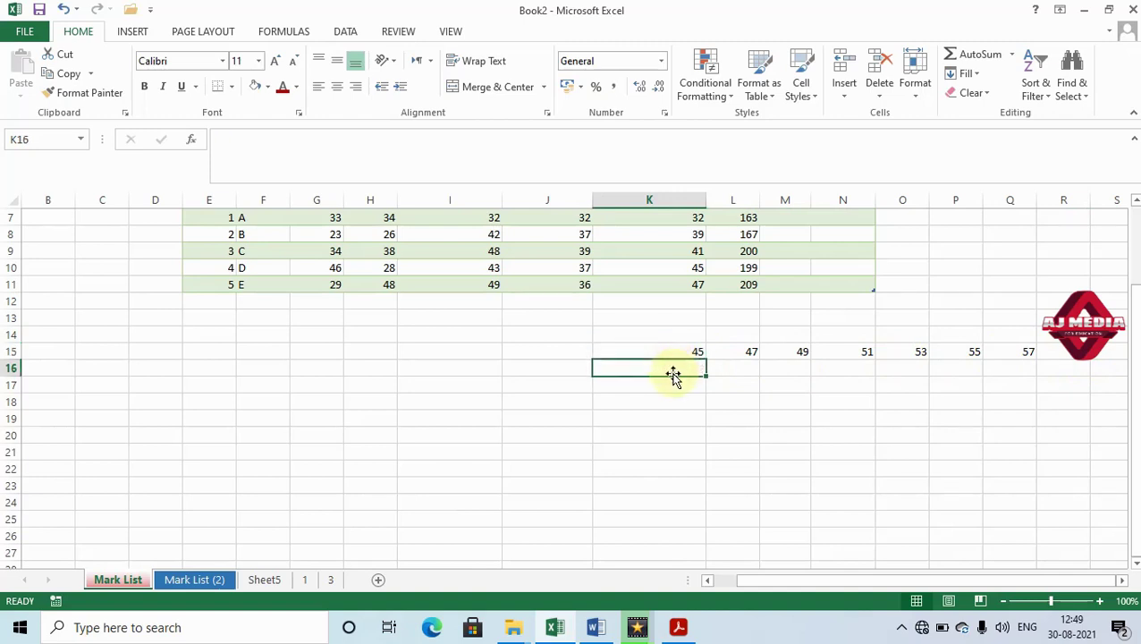
text(12)
click(685, 412)
click(673, 369)
click(968, 73)
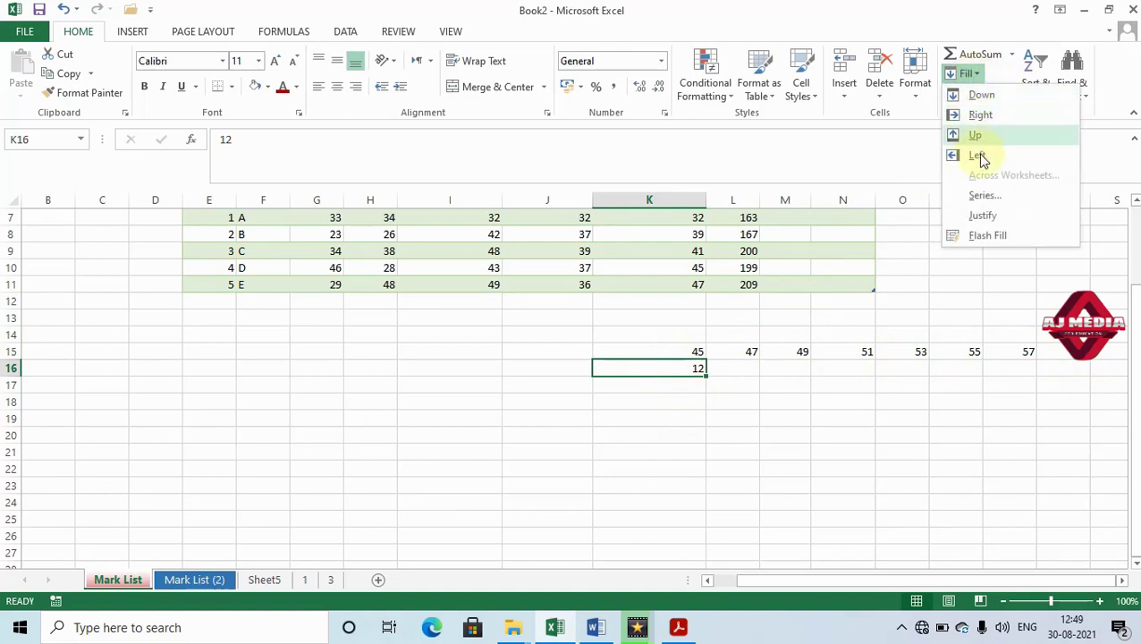
click(984, 196)
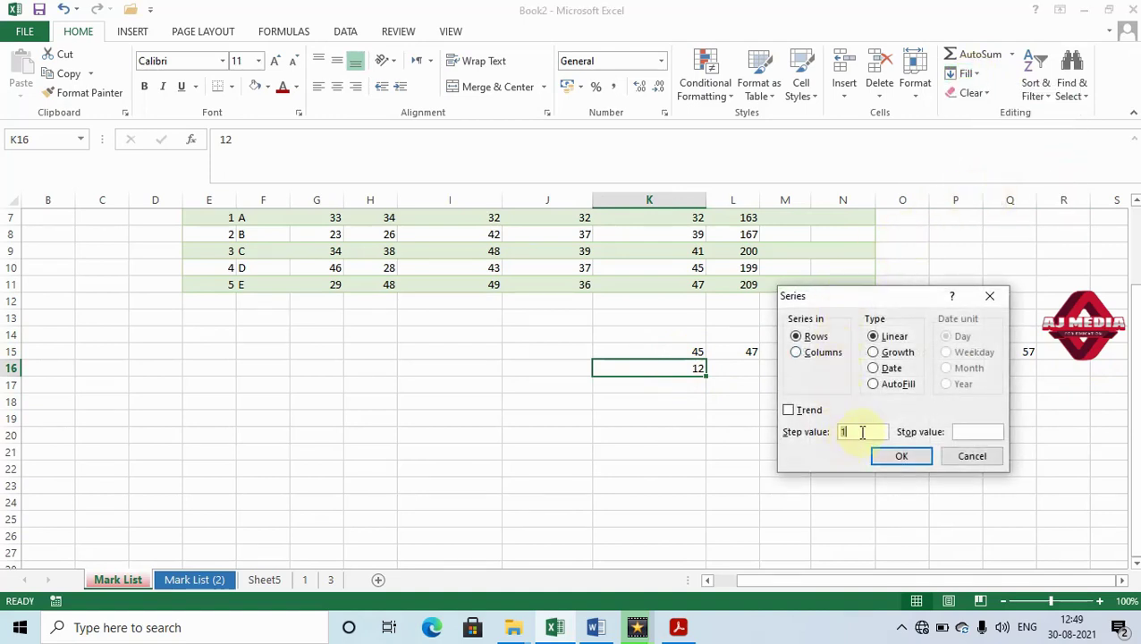
text(2)
click(966, 431)
text(40)
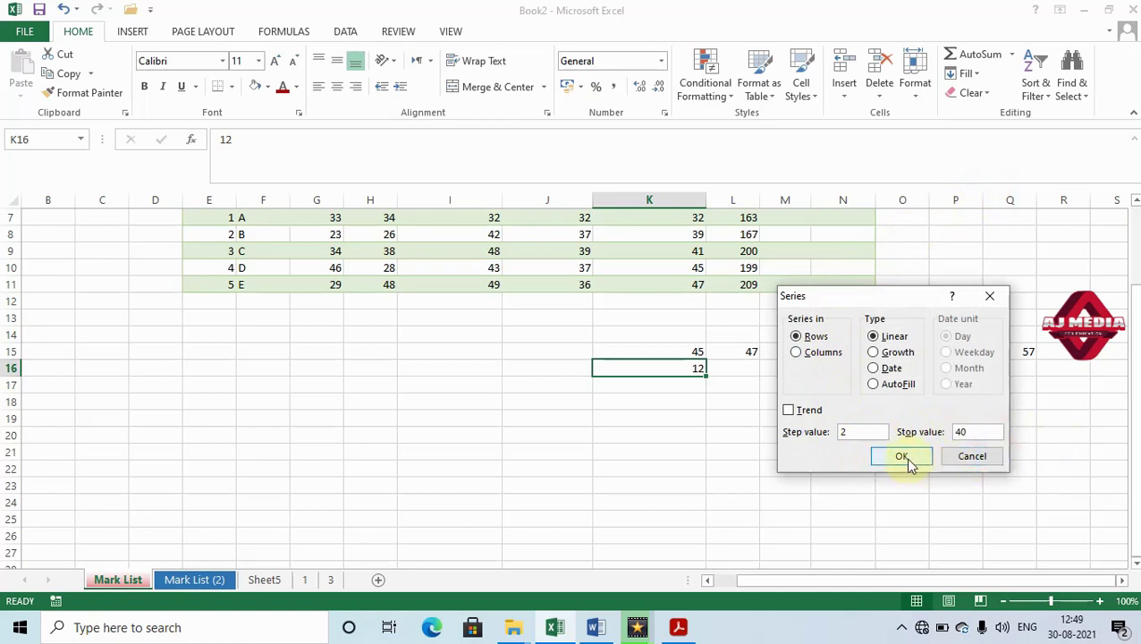
click(904, 458)
mouse_move(864, 583)
mouse_down()
mouse_move(1020, 605)
mouse_move(845, 580)
mouse_up()
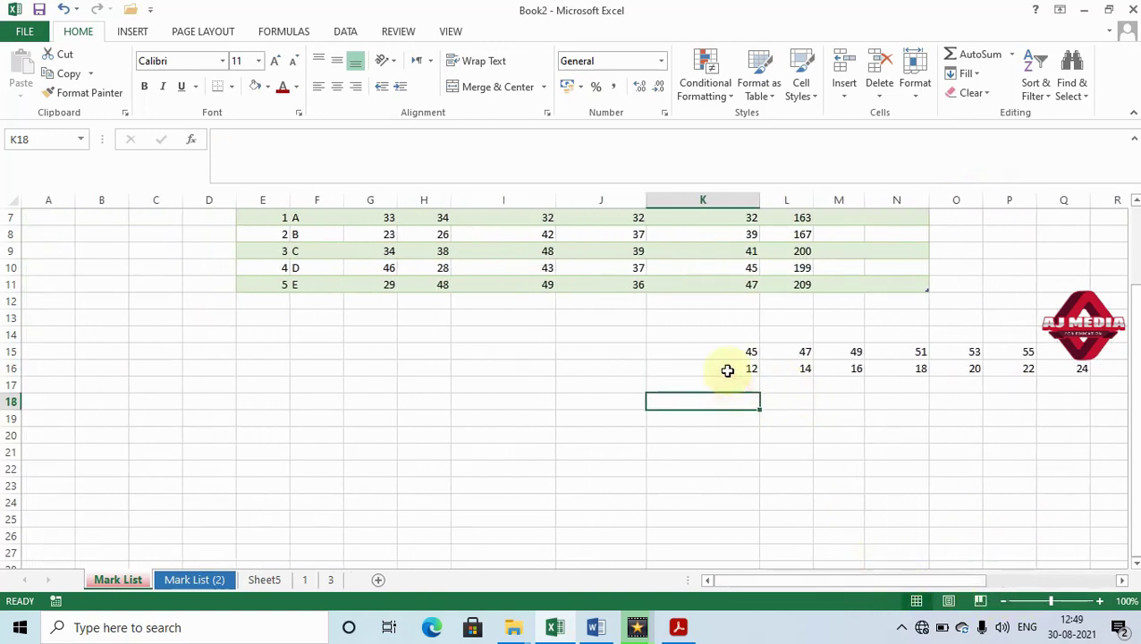
Fill column K down from 12 as a Columns series, giving 13 to 20
click(968, 73)
click(982, 195)
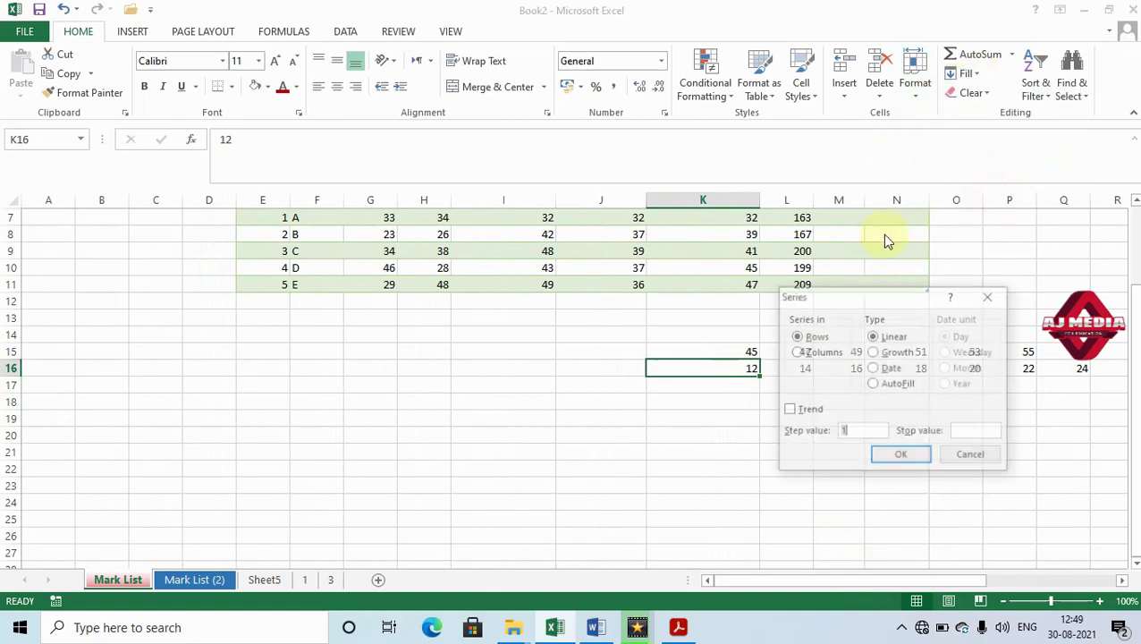
click(821, 352)
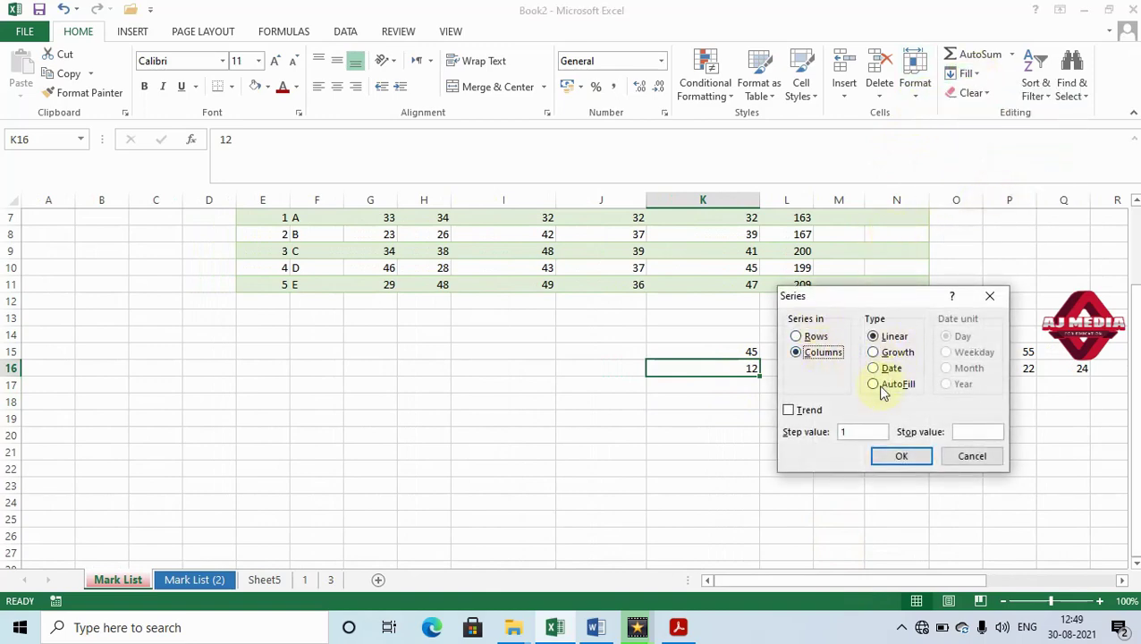
double_click(856, 432)
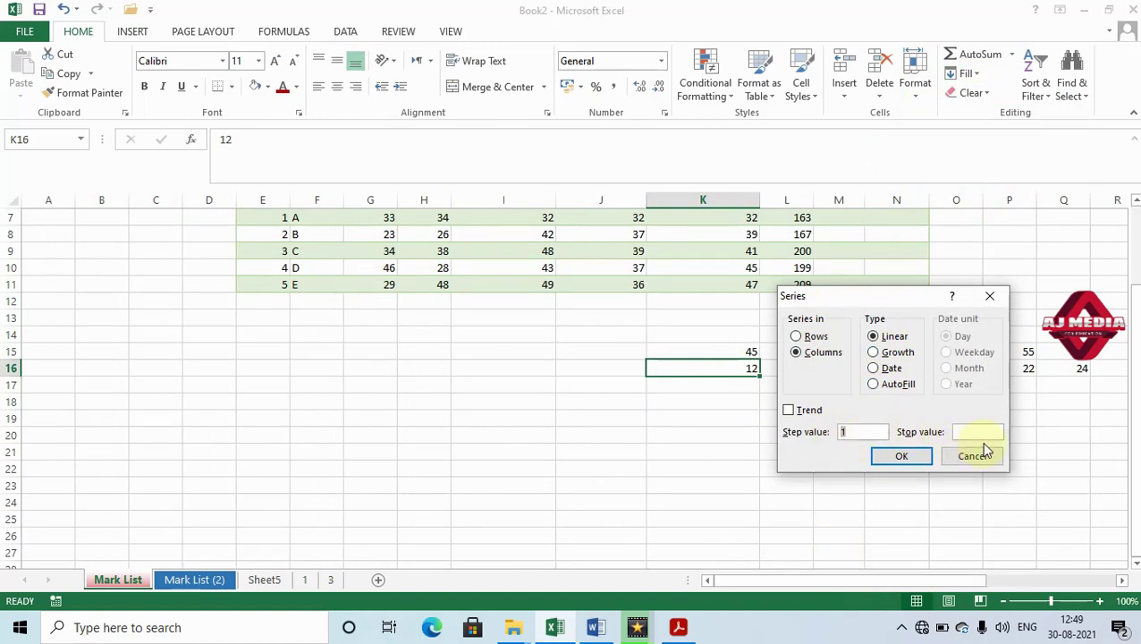
click(980, 432)
click(905, 458)
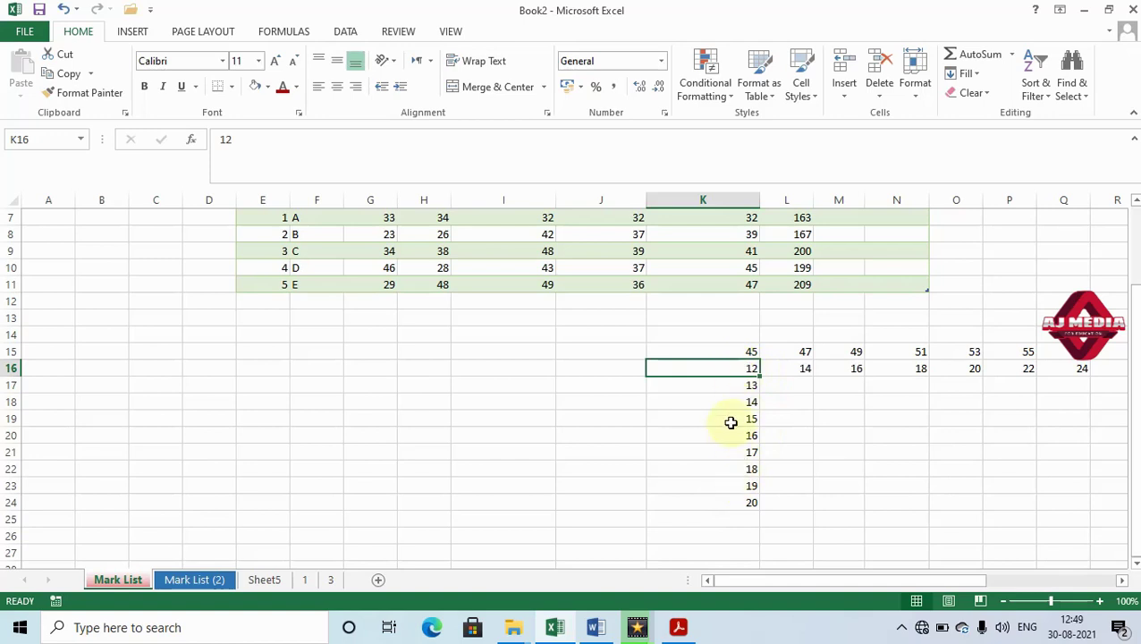
click(733, 349)
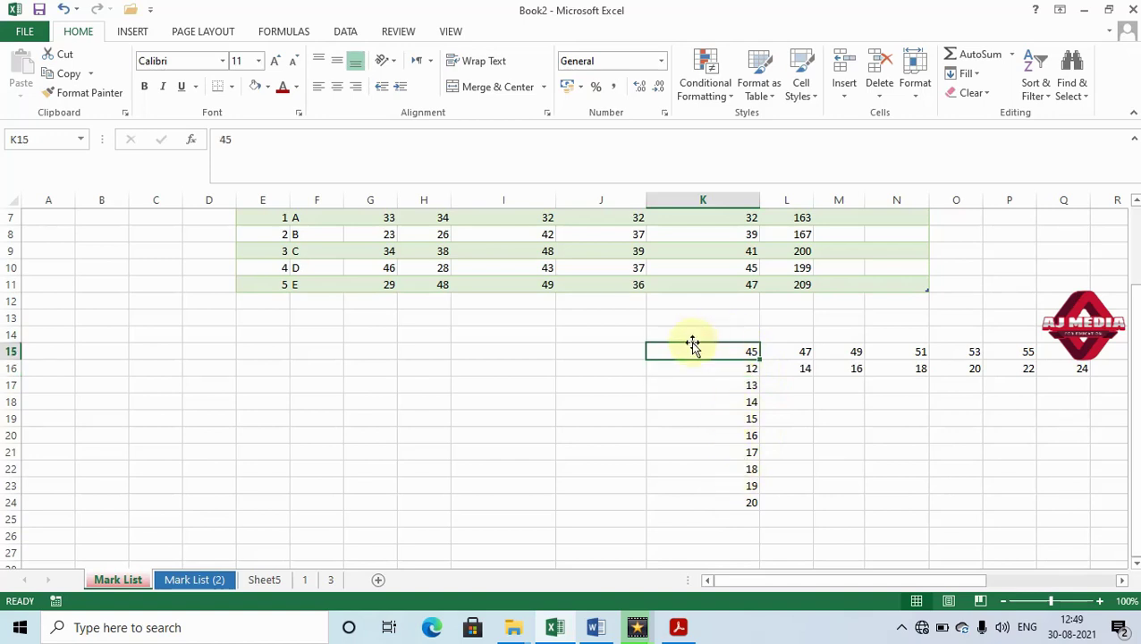
Enter 1 in J15 and 2 in J16 as the series seed
click(625, 357)
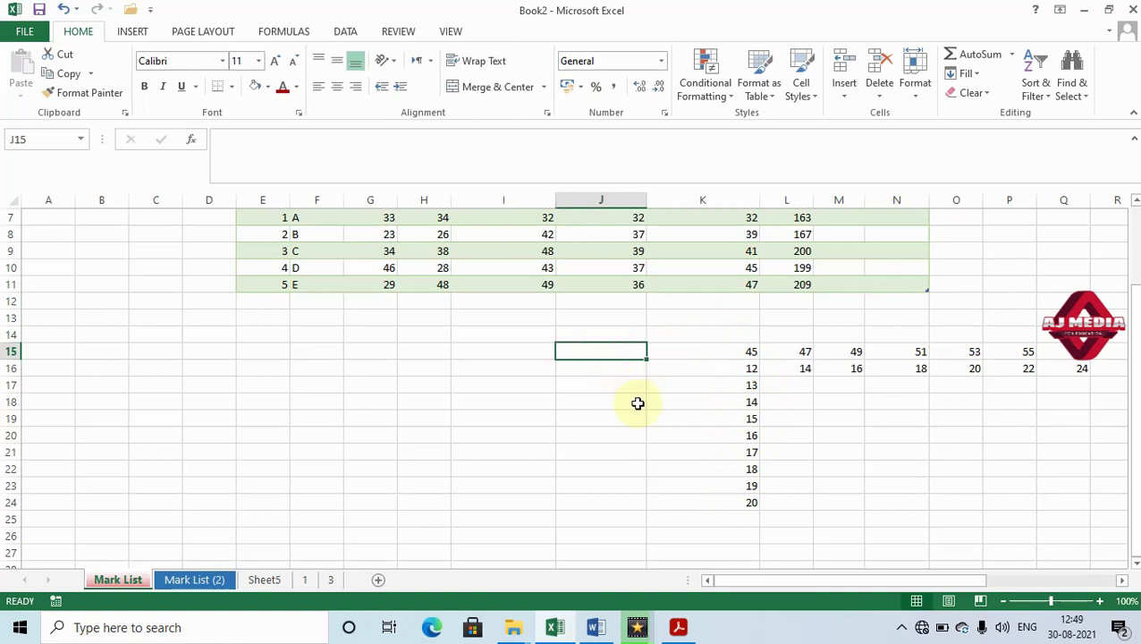
key(Down)
key(Down)
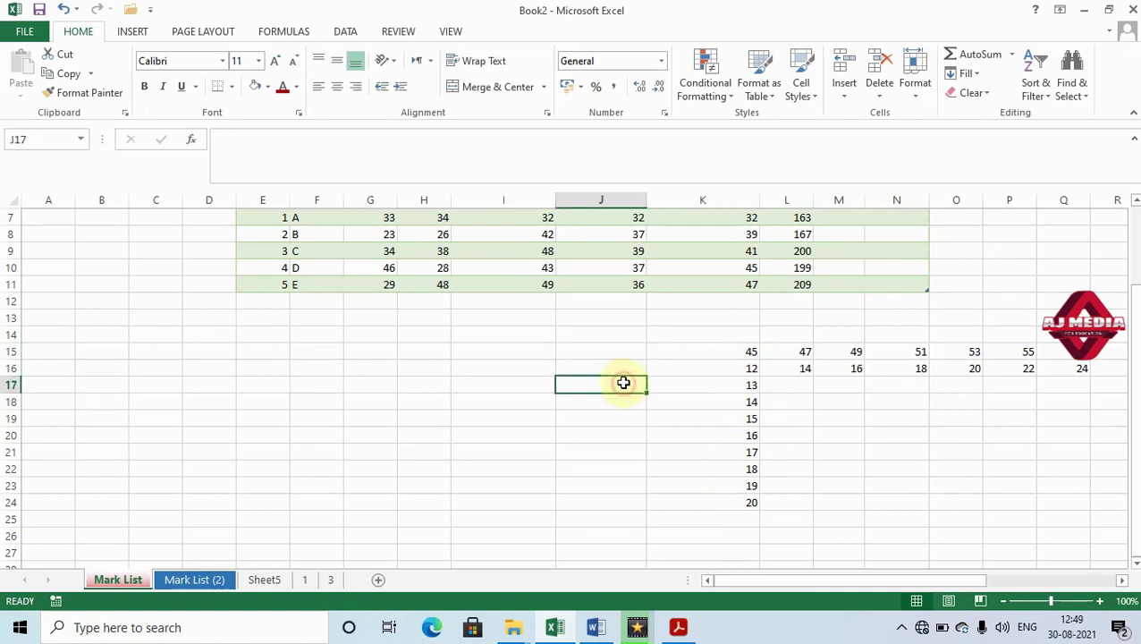
key(Up)
key(Up)
text(1)
key(Return)
text(2)
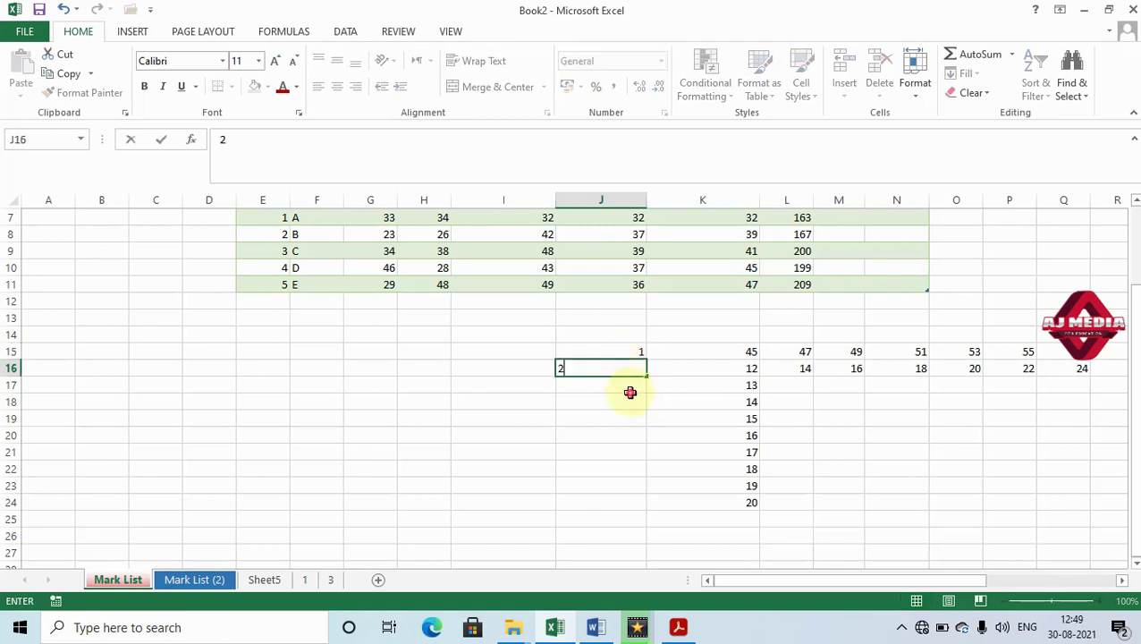
key(Return)
AutoFill J15:J24 from the 1, 2 seed so the column counts 1 through 10
drag(636, 354, 635, 369)
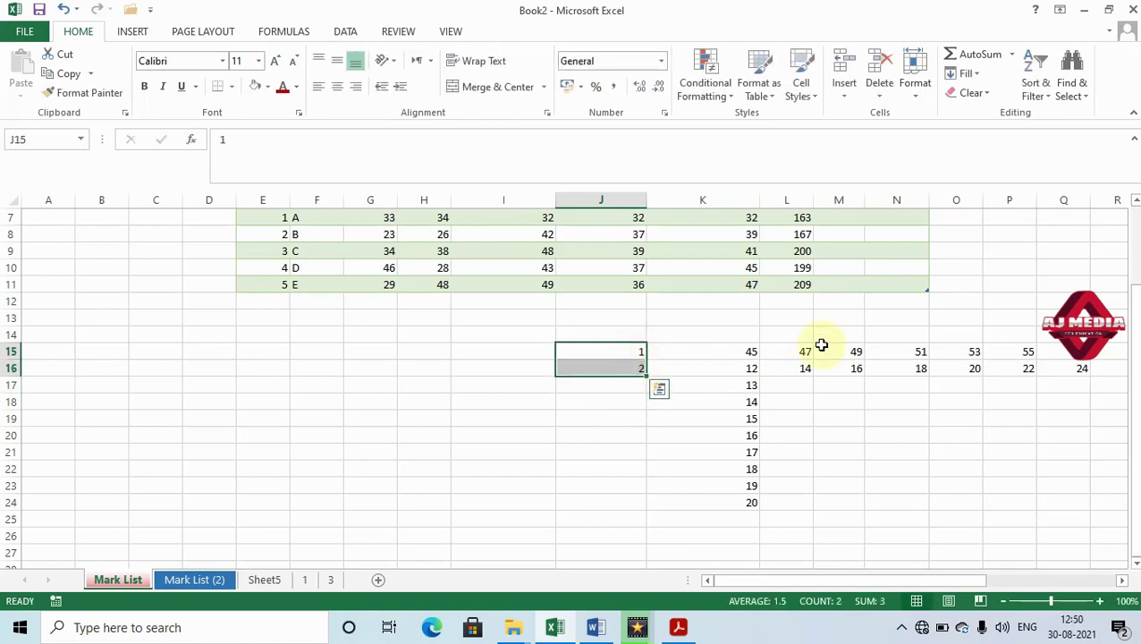
click(975, 74)
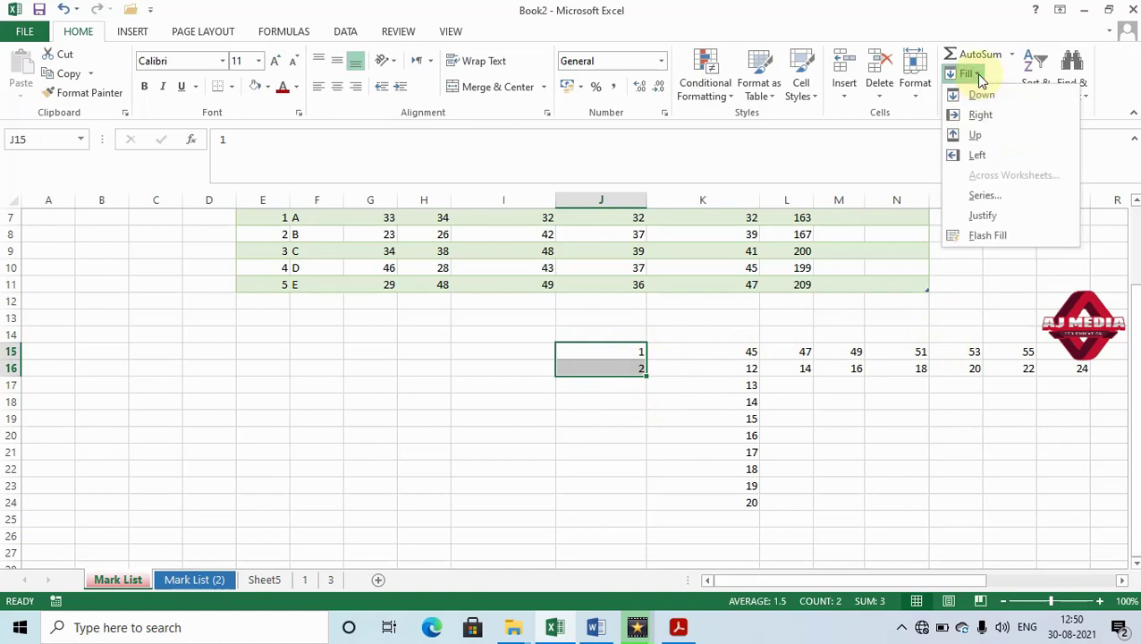
click(999, 194)
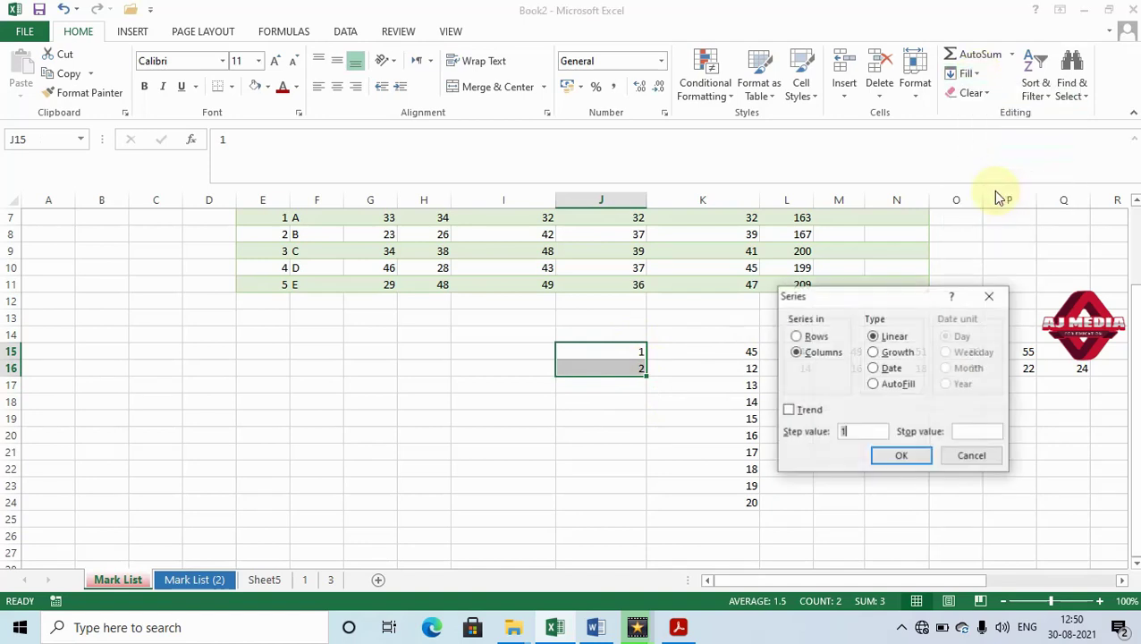
click(875, 383)
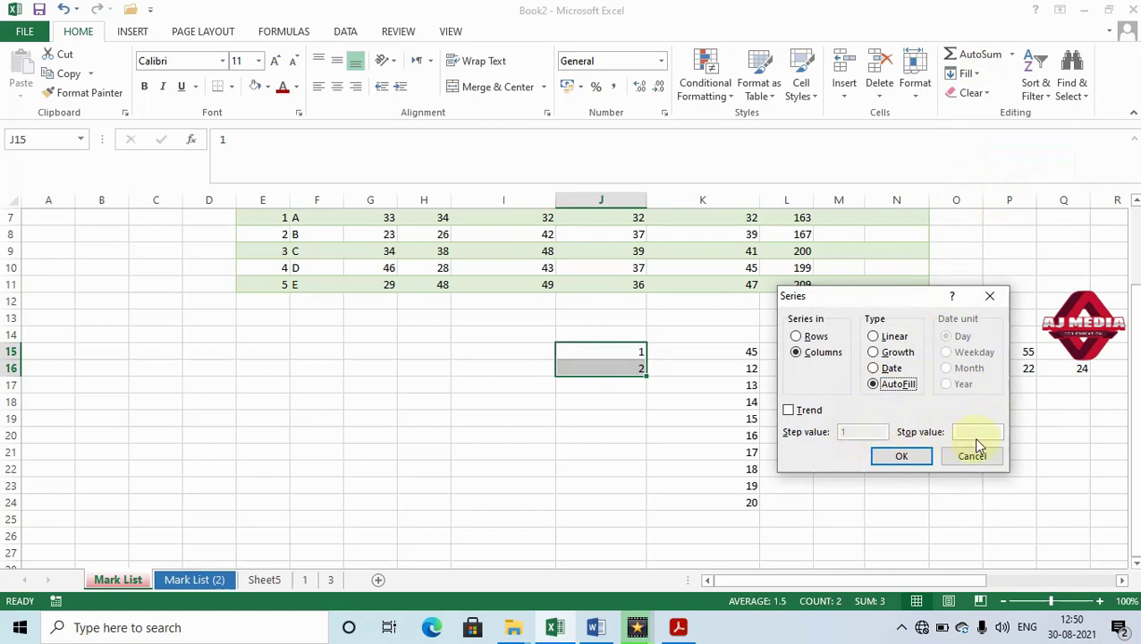
click(902, 456)
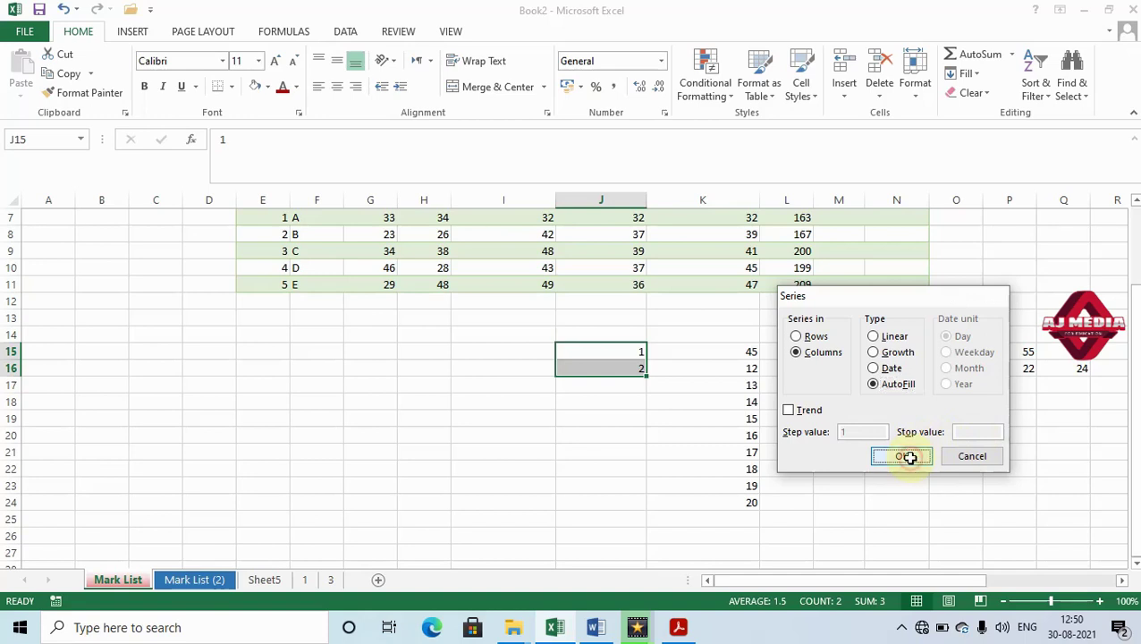
click(626, 402)
drag(614, 352, 612, 502)
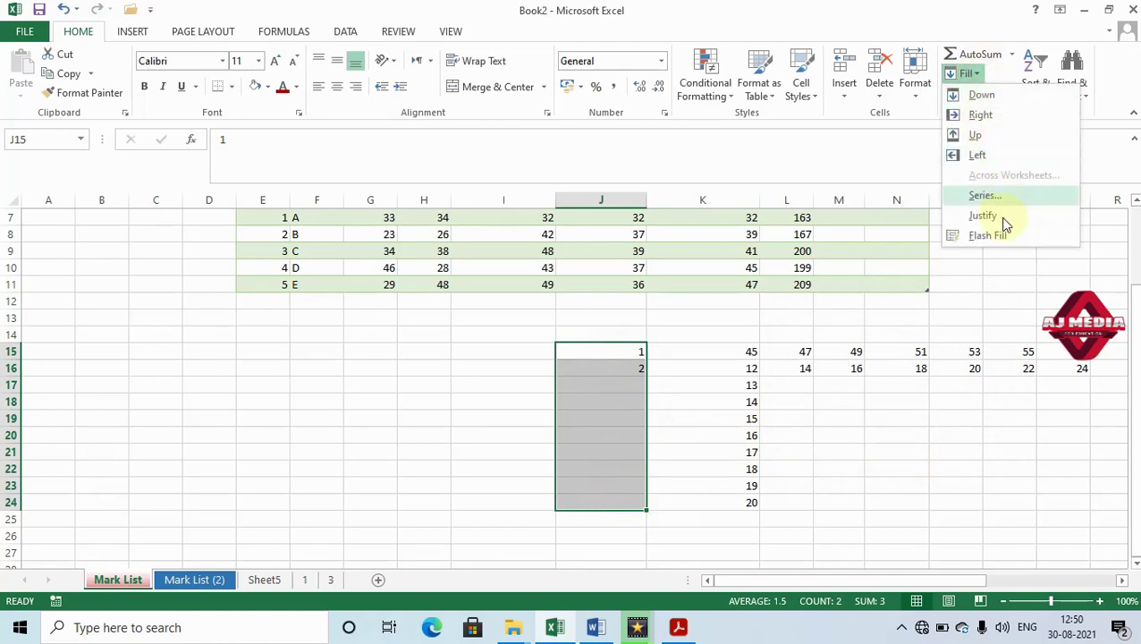
click(1000, 197)
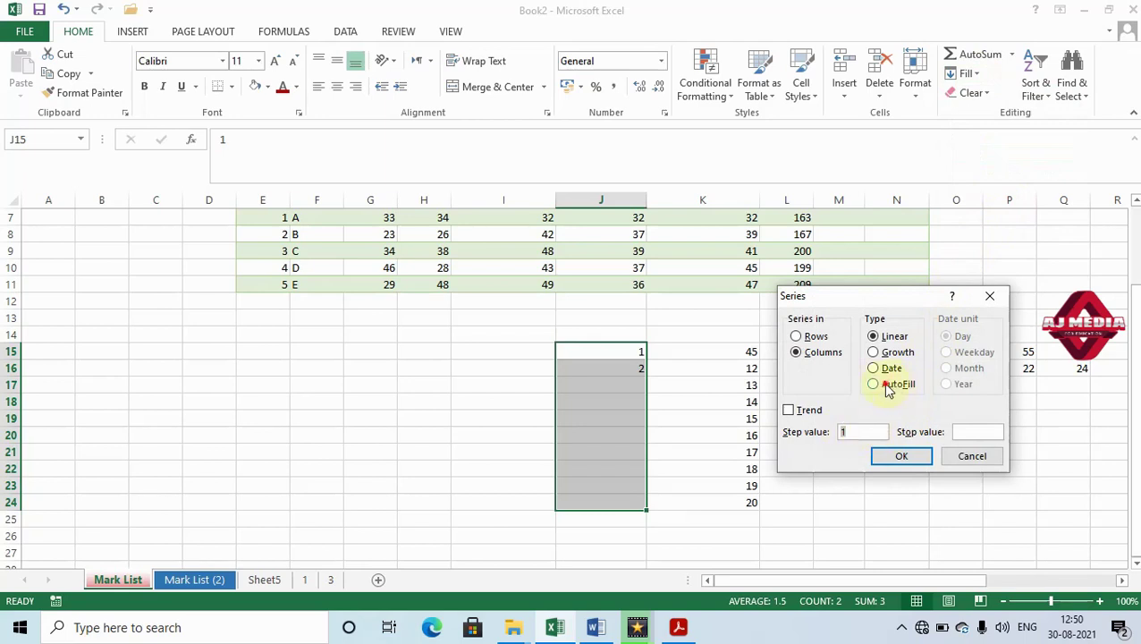
click(888, 387)
click(888, 459)
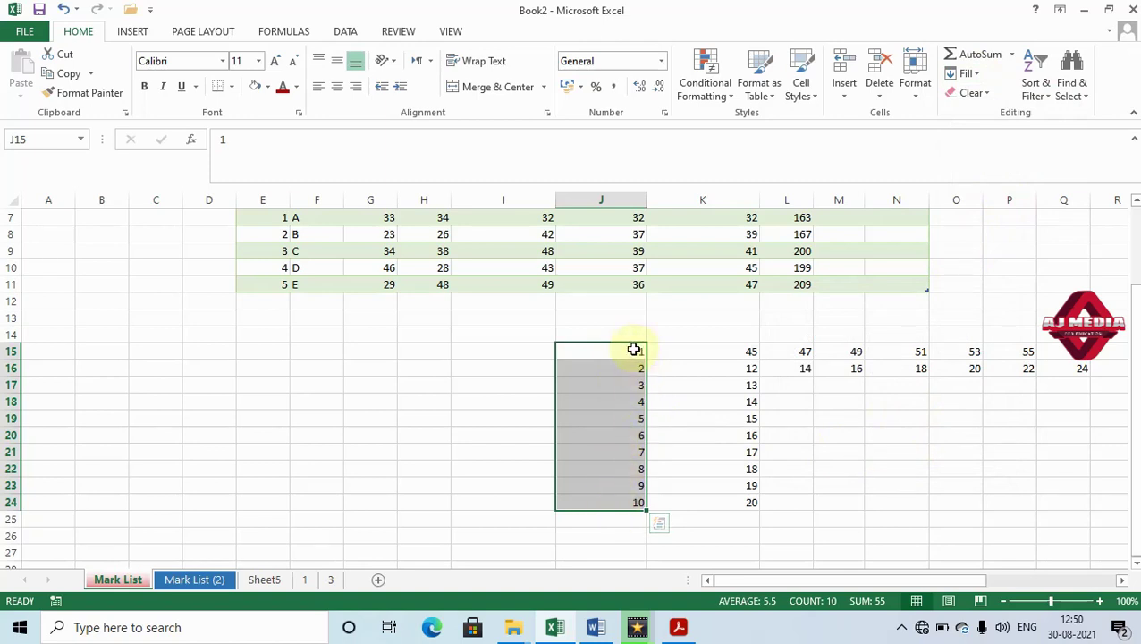
Undo the filled values and enter 3 in J16 under the 1
click(631, 387)
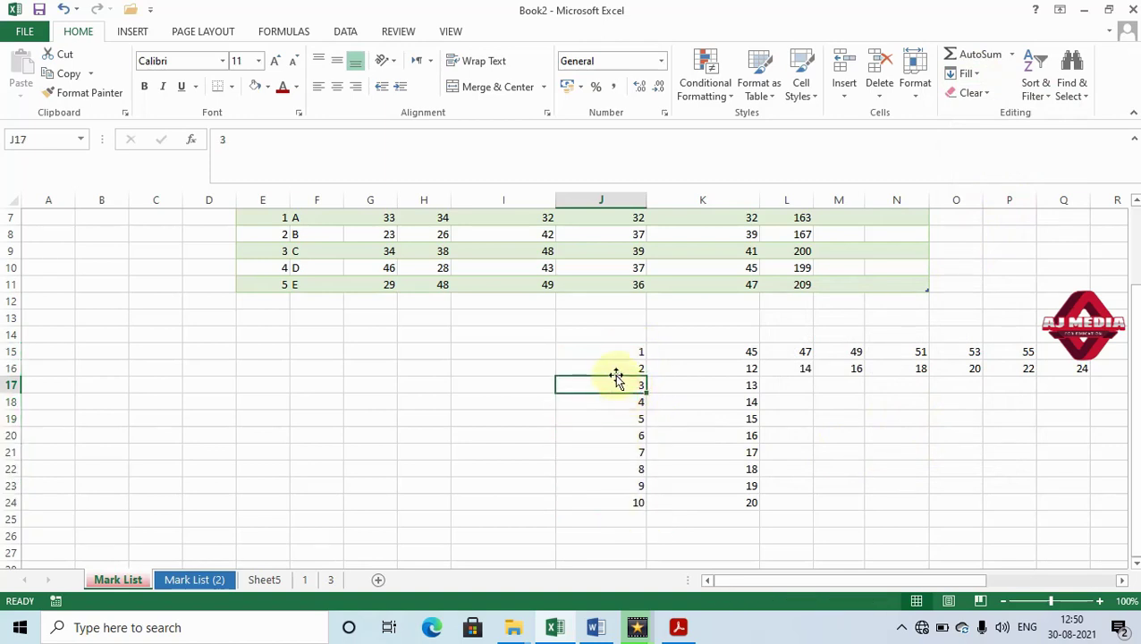
click(617, 347)
mouse_move(625, 370)
mouse_down()
mouse_move(623, 521)
mouse_move(619, 504)
mouse_up()
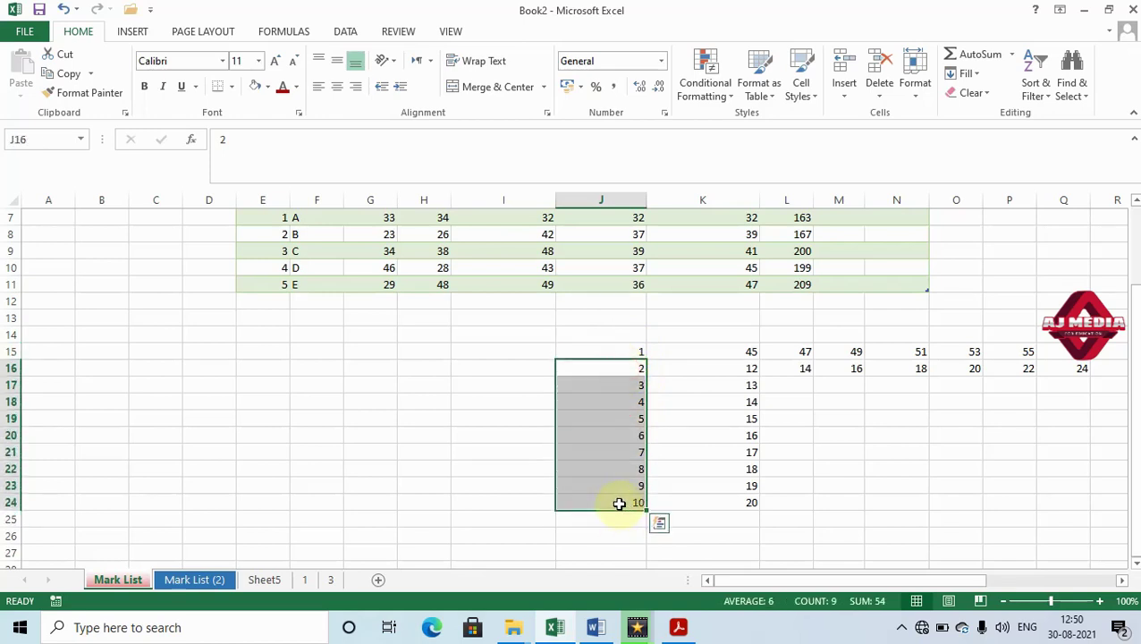
key(ctrl+z)
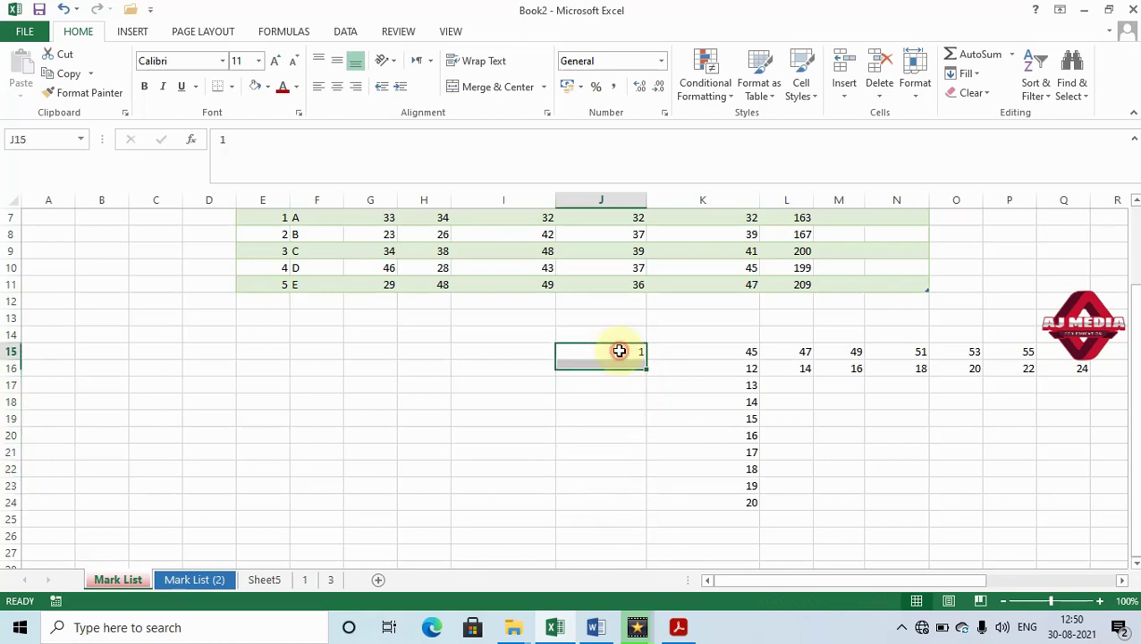
click(615, 368)
text(3)
key(Return)
AutoFill J15:J24 from the 1, 3 seed to list odd numbers 1 through 19
click(627, 354)
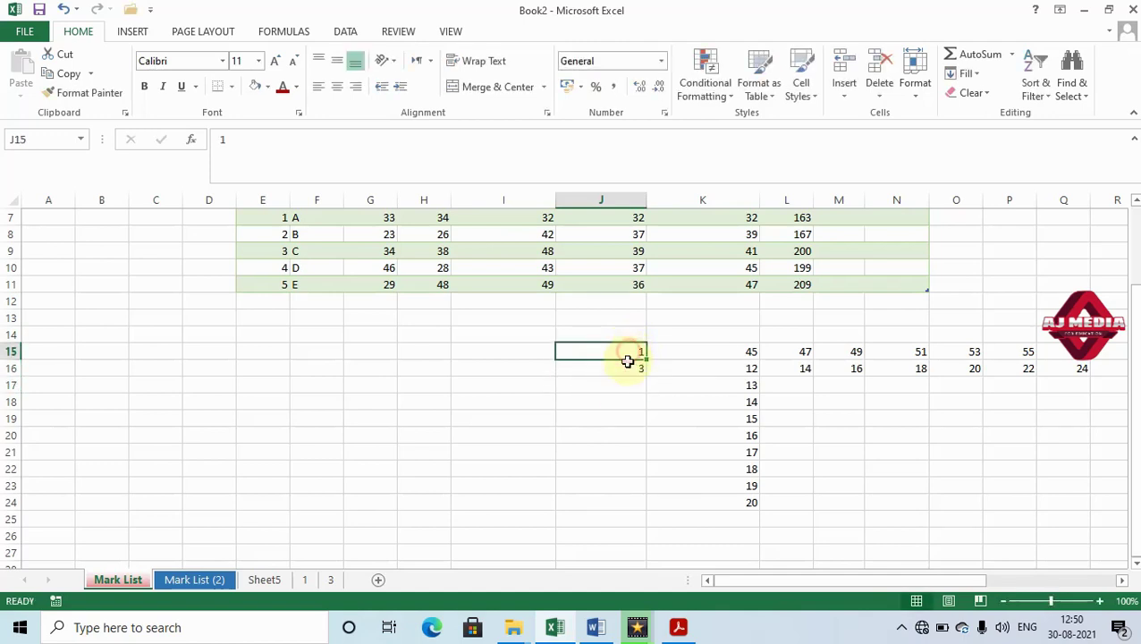
drag(628, 360, 617, 502)
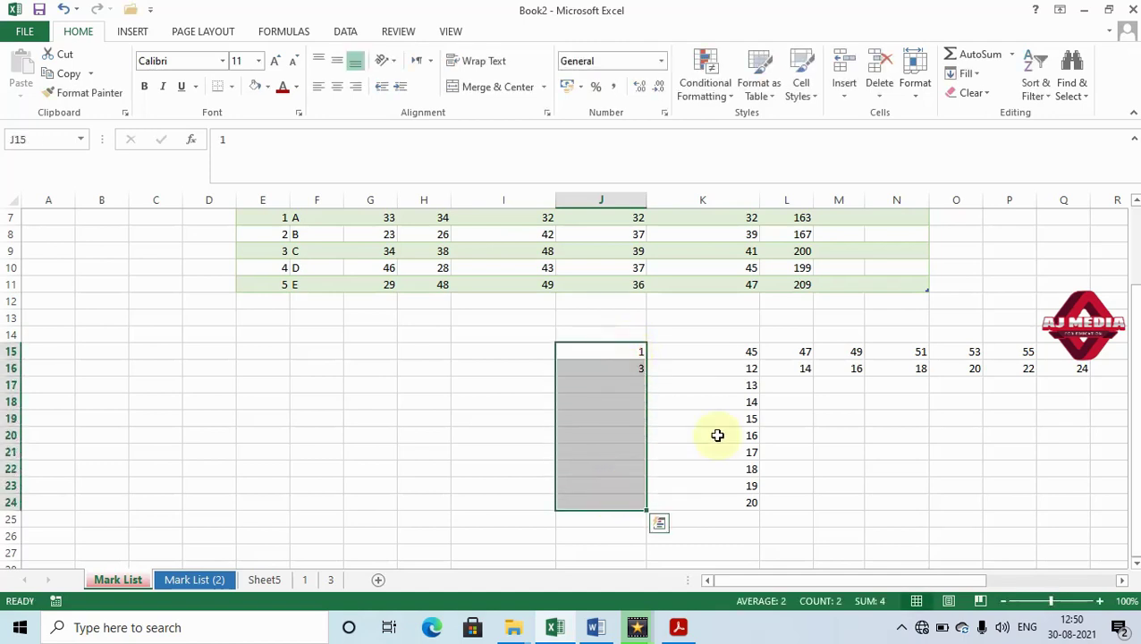
click(967, 73)
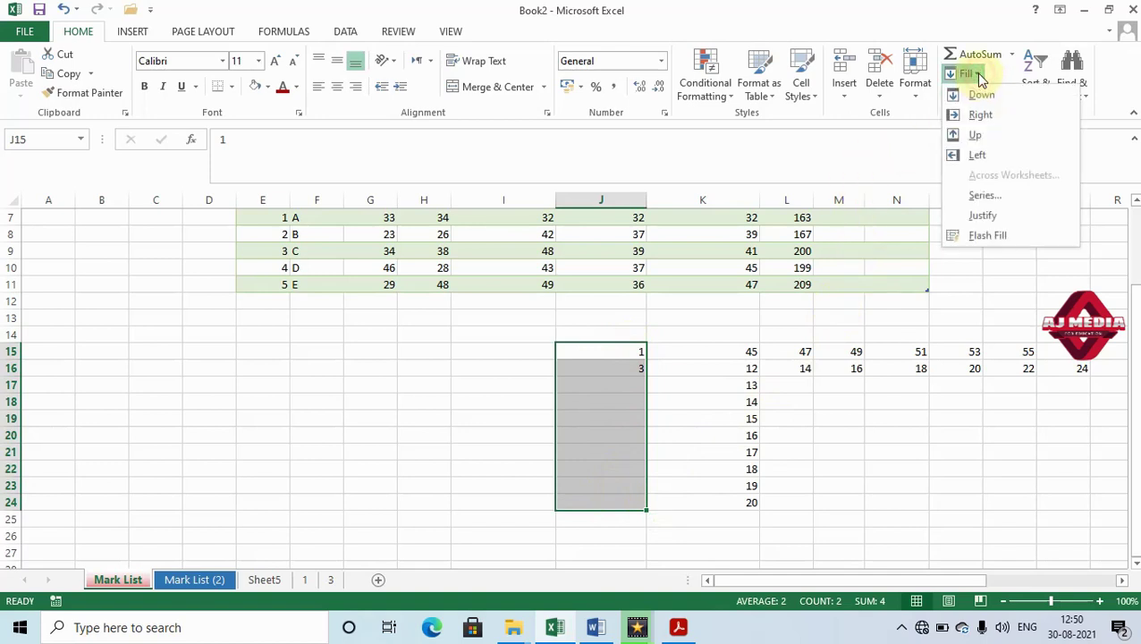
click(984, 194)
click(882, 386)
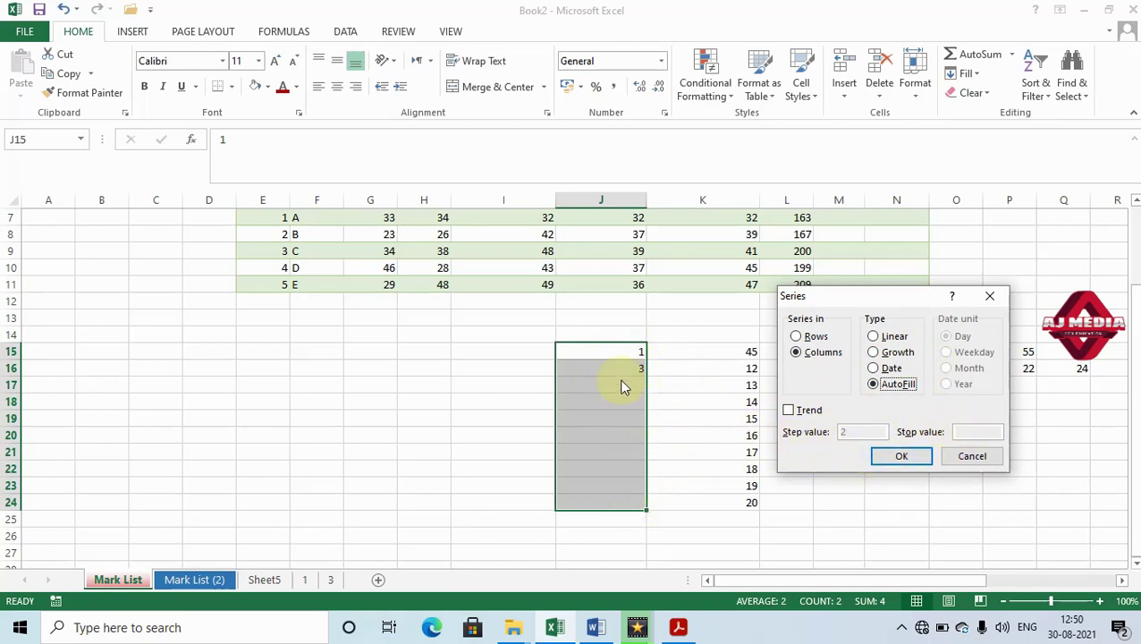
click(902, 458)
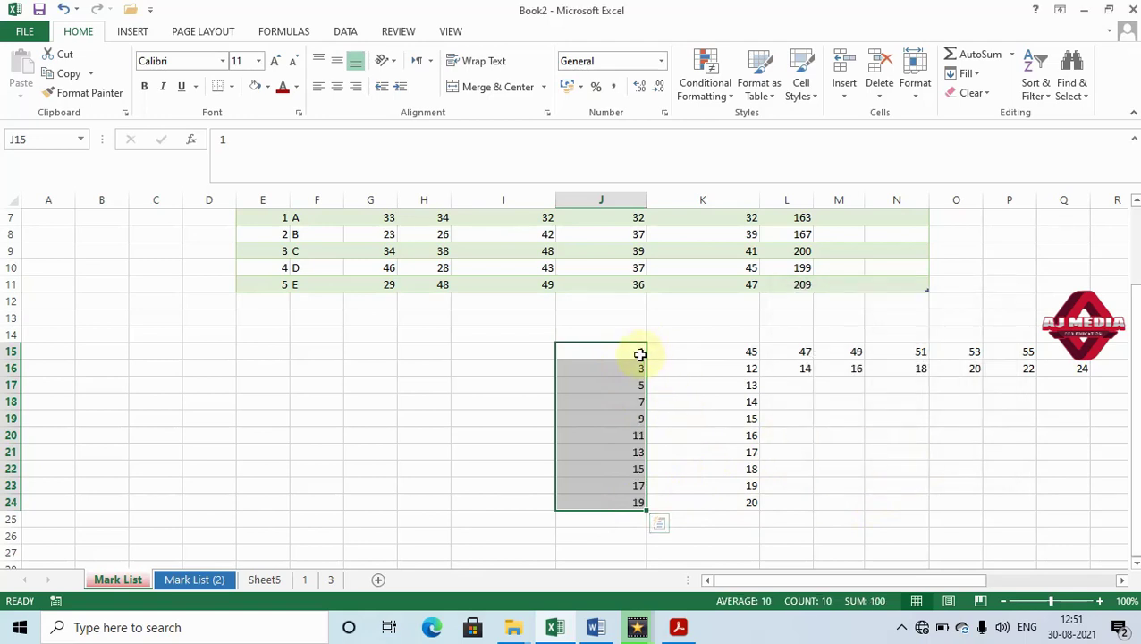
click(615, 502)
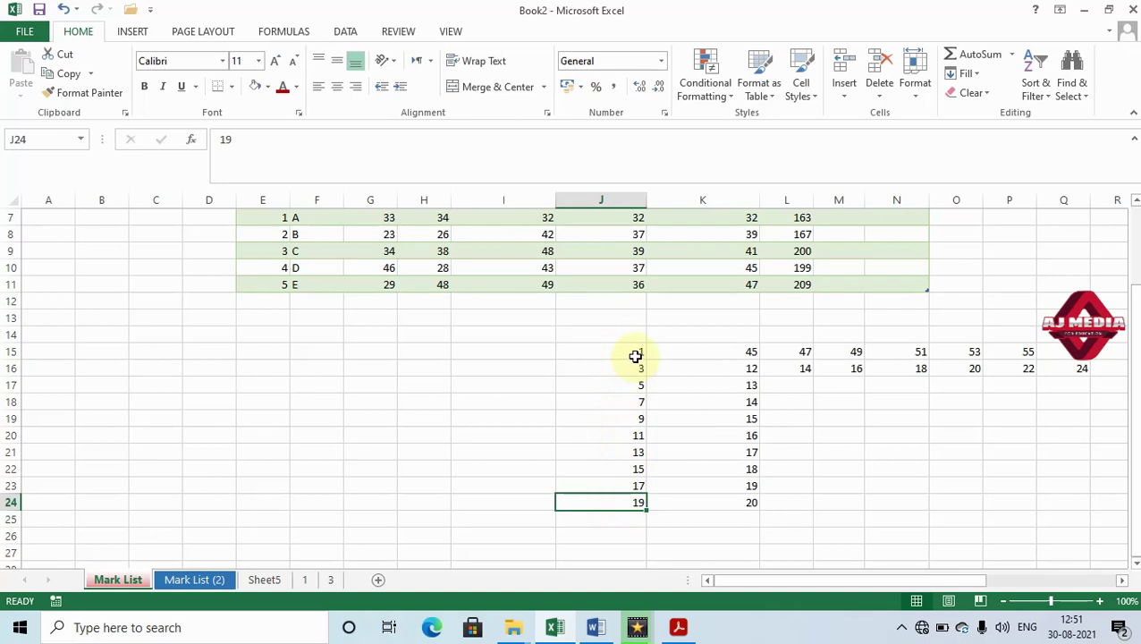
drag(622, 355, 617, 436)
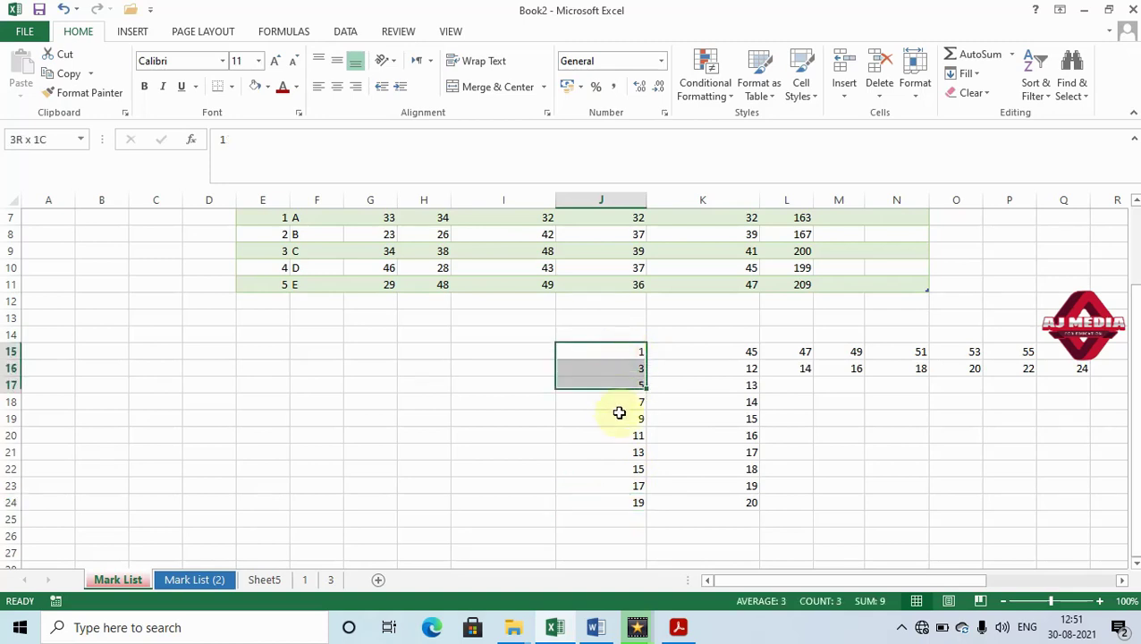
click(635, 367)
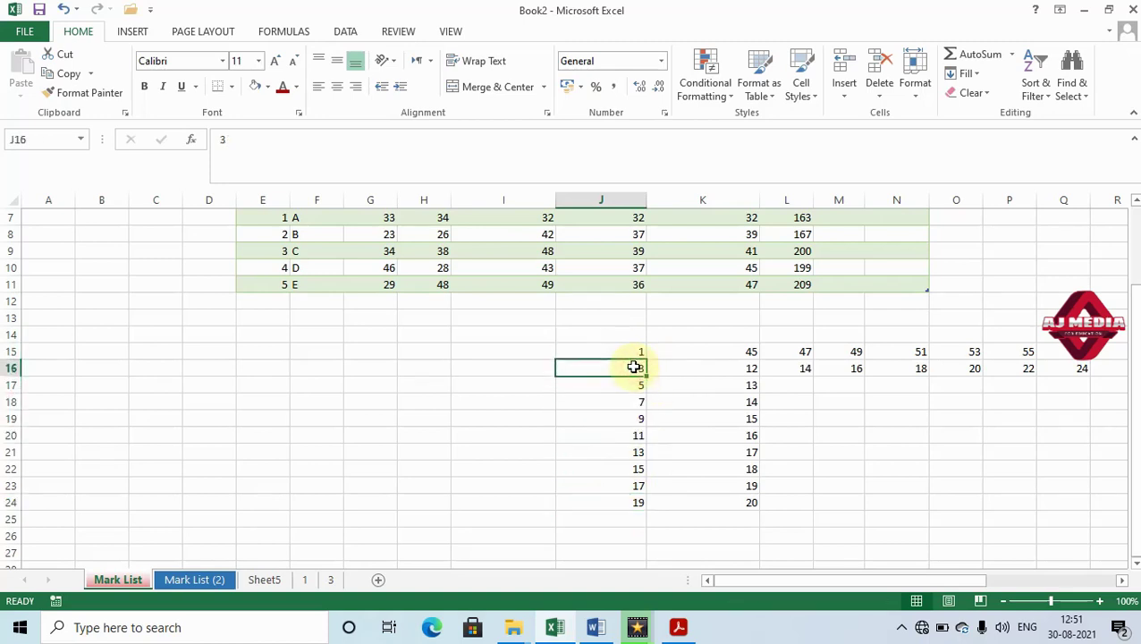
click(500, 363)
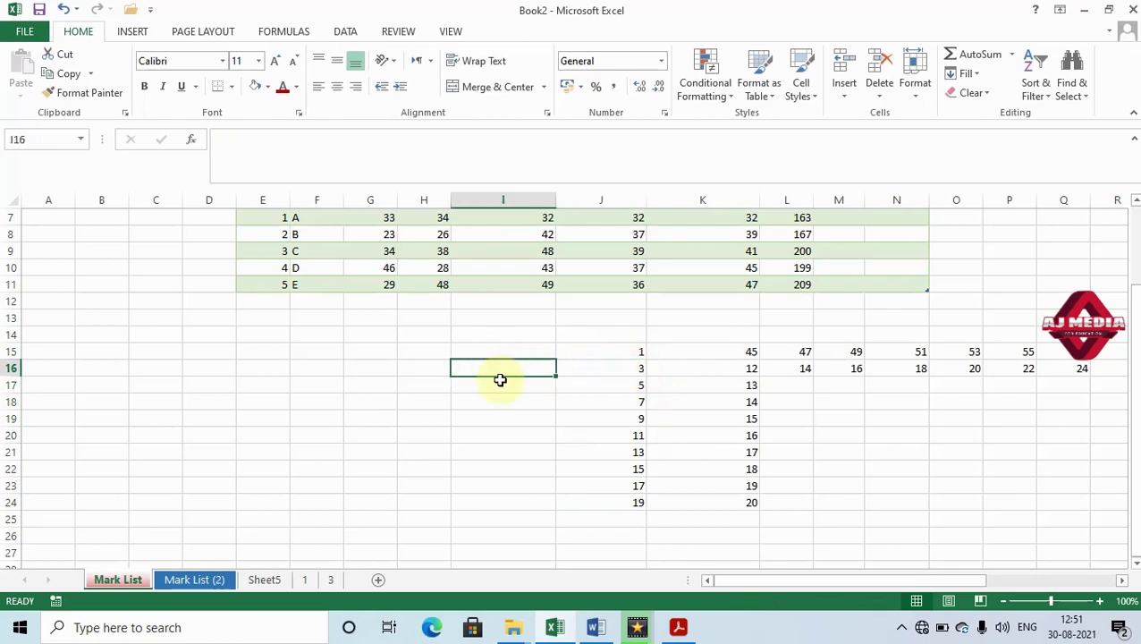
Insert today's date in I16 with Ctrl+; and drag it down to I24, ending 07-09-2021
key(ctrl+semicolon)
click(559, 416)
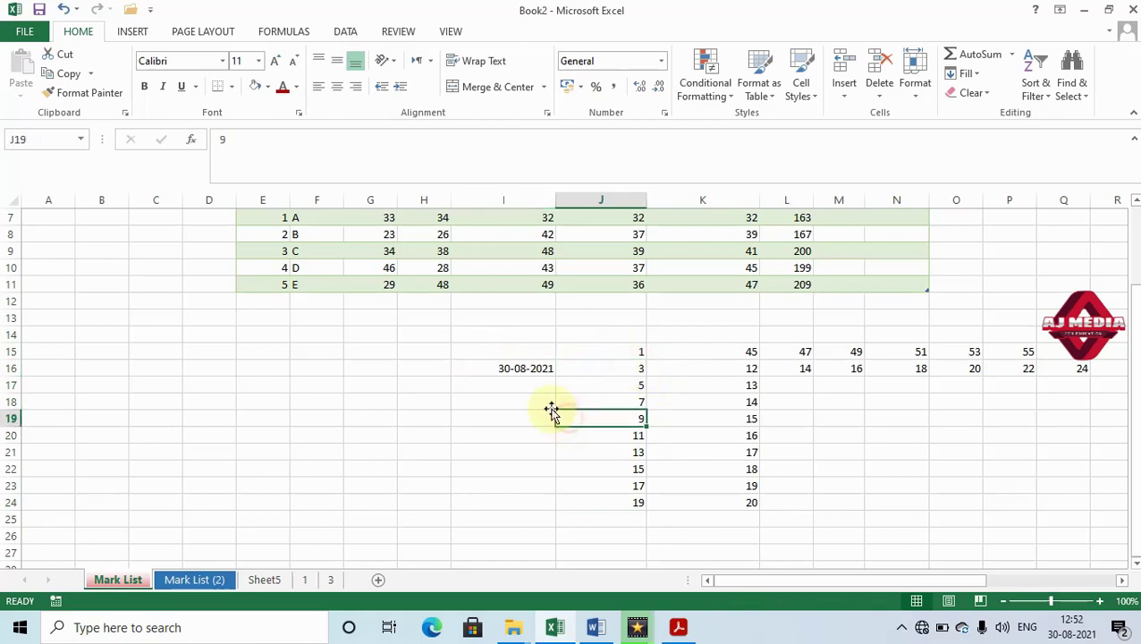
click(533, 387)
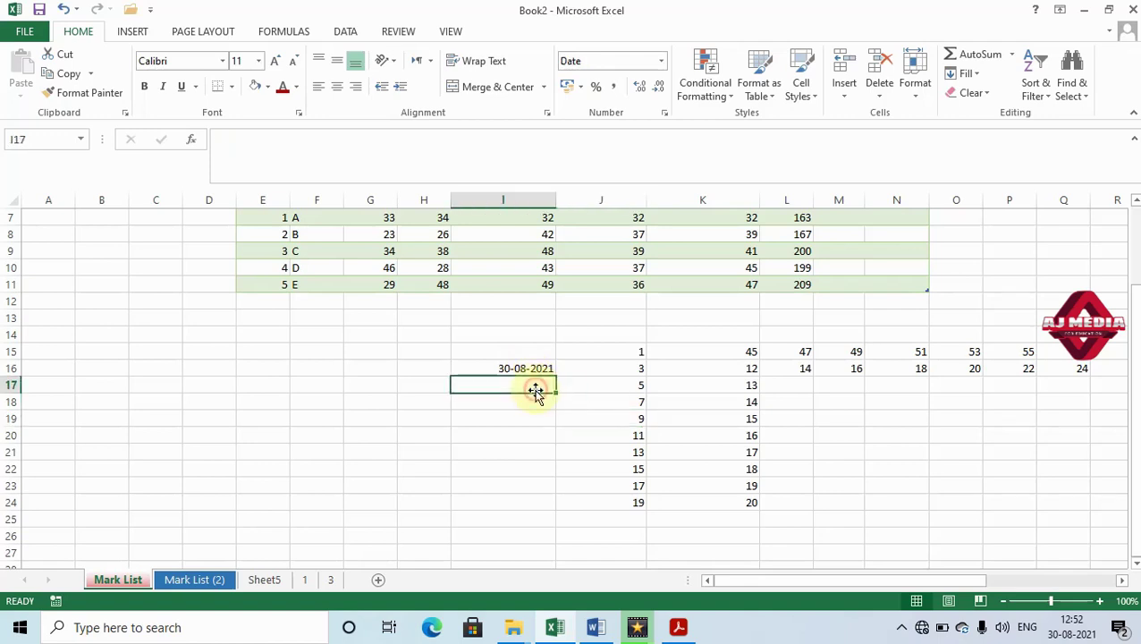
click(538, 363)
click(527, 417)
click(528, 401)
click(530, 352)
click(535, 370)
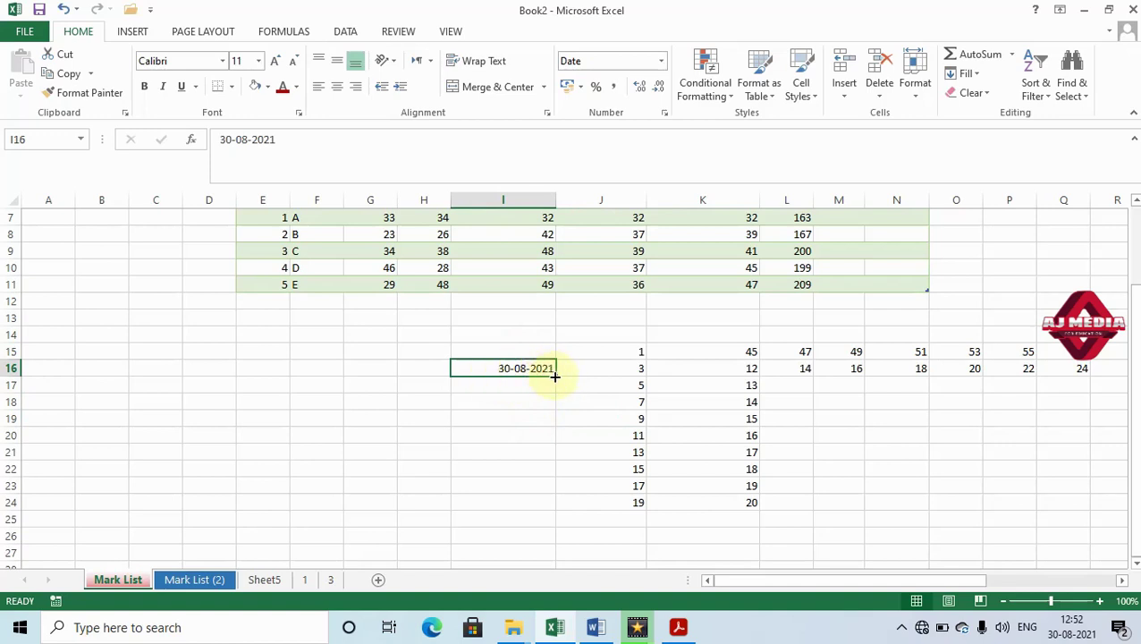
drag(555, 377, 559, 517)
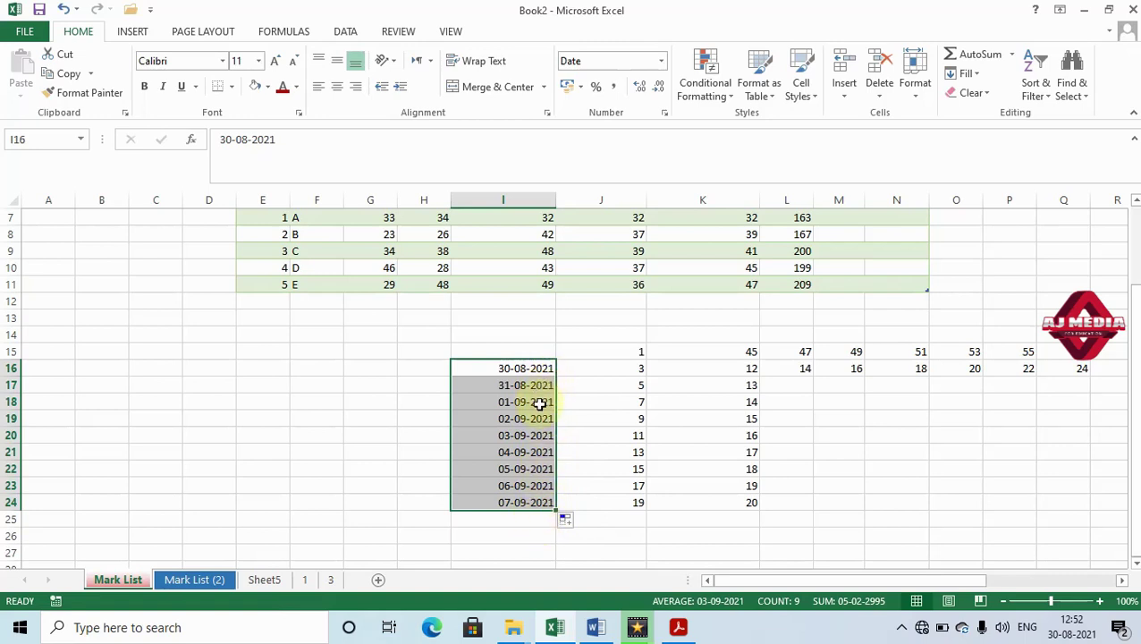
click(594, 380)
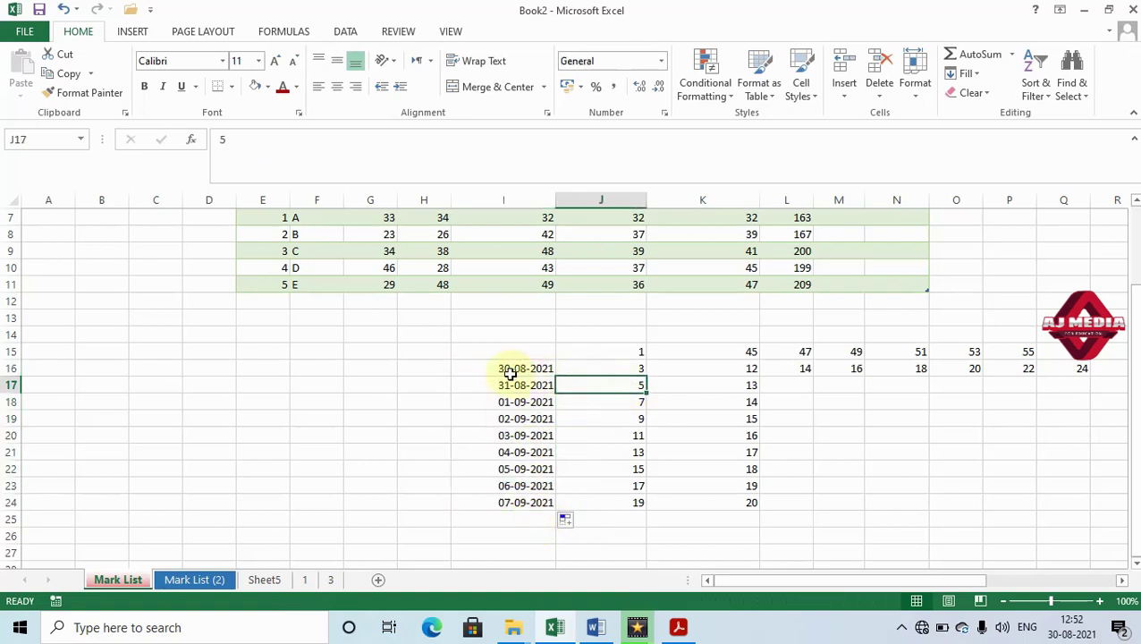
Clear J17:J24 and drag-fill from the 1, 3 pair back down to J24
click(488, 367)
drag(617, 383, 632, 505)
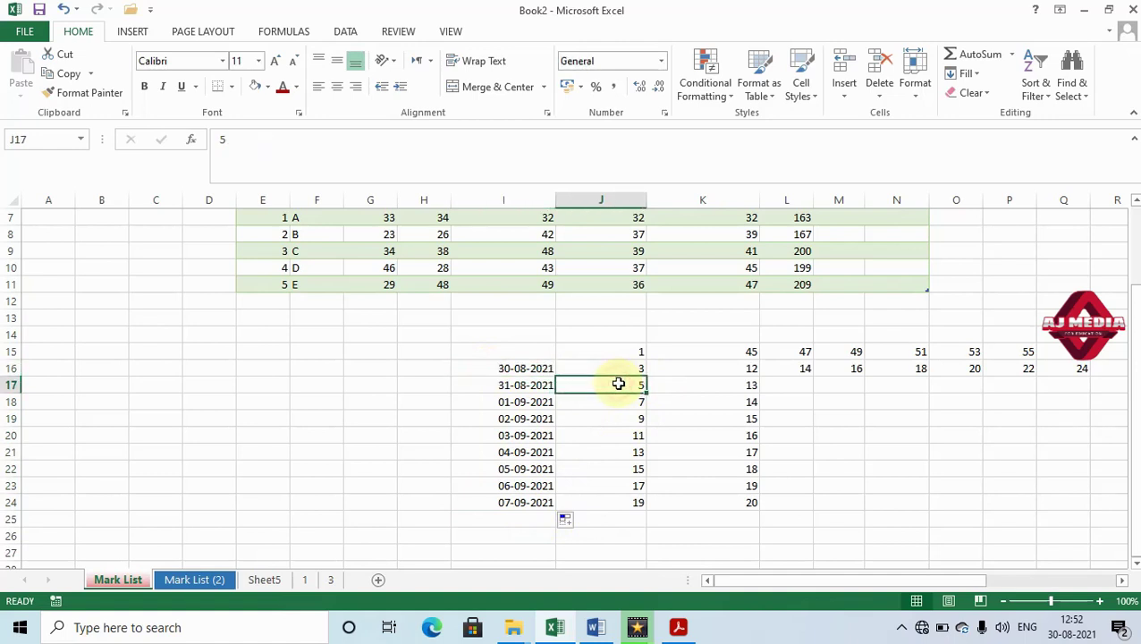
key(Delete)
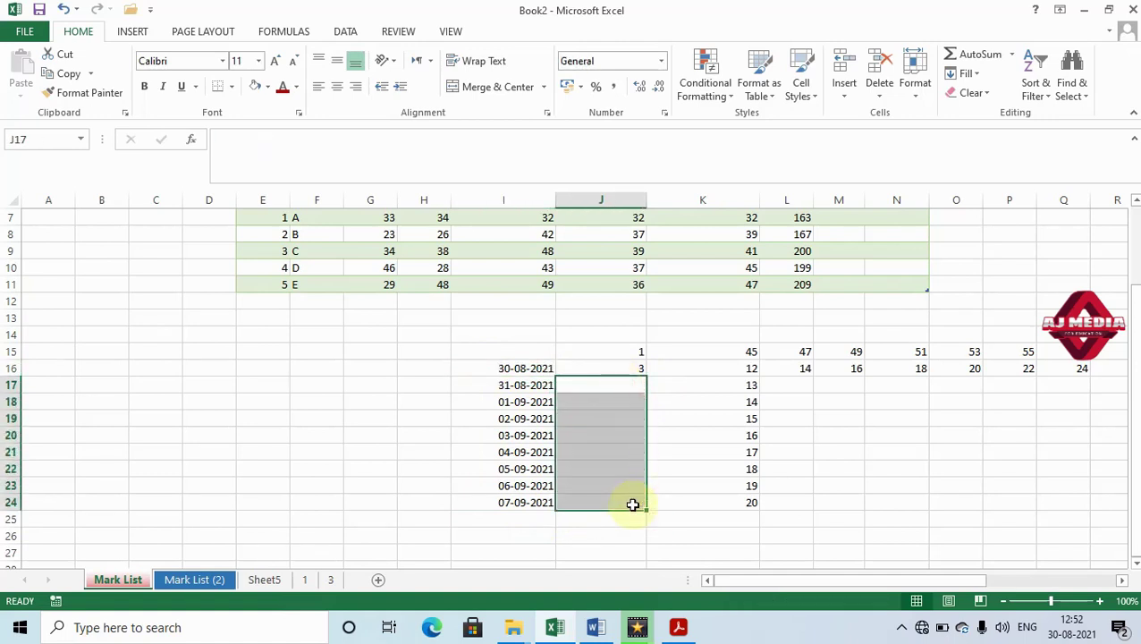
drag(604, 352, 607, 363)
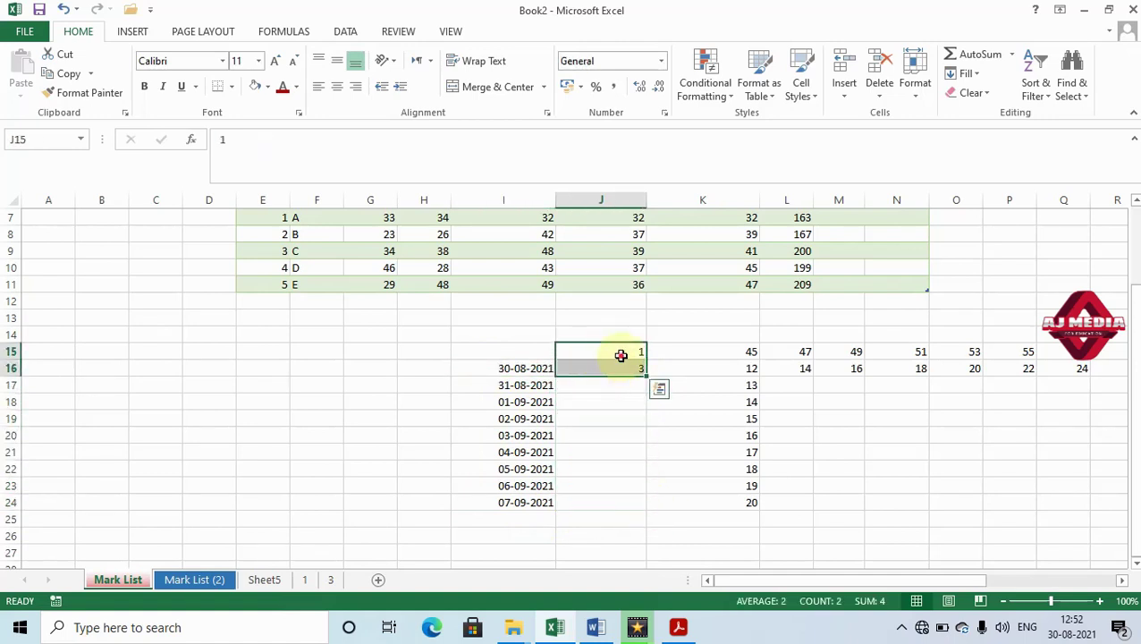
click(622, 348)
drag(614, 348, 650, 510)
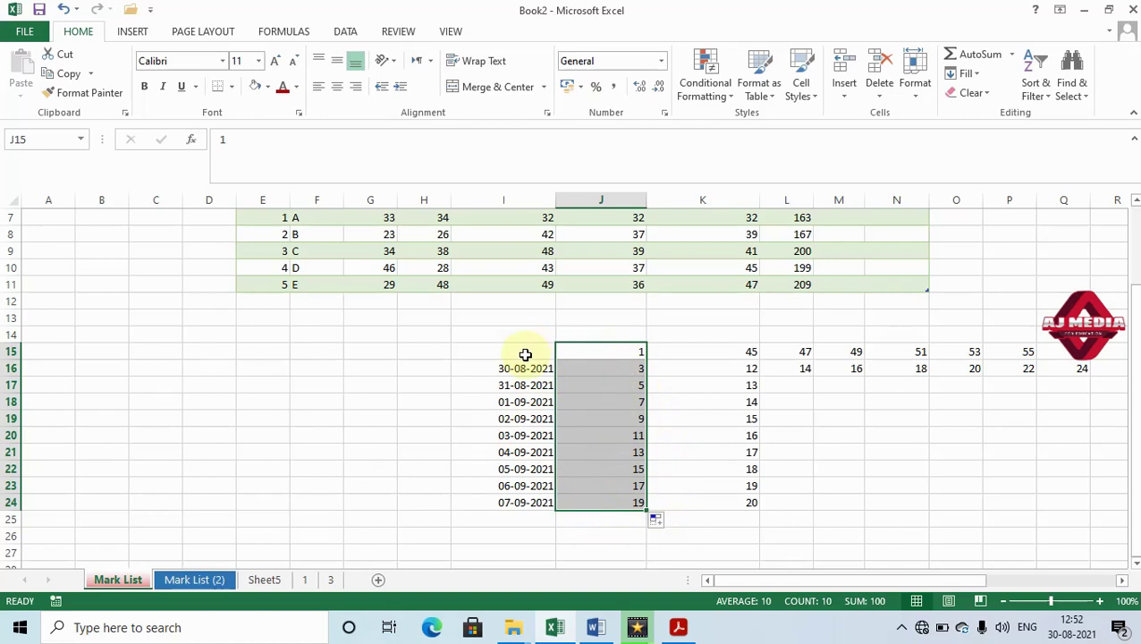
click(526, 355)
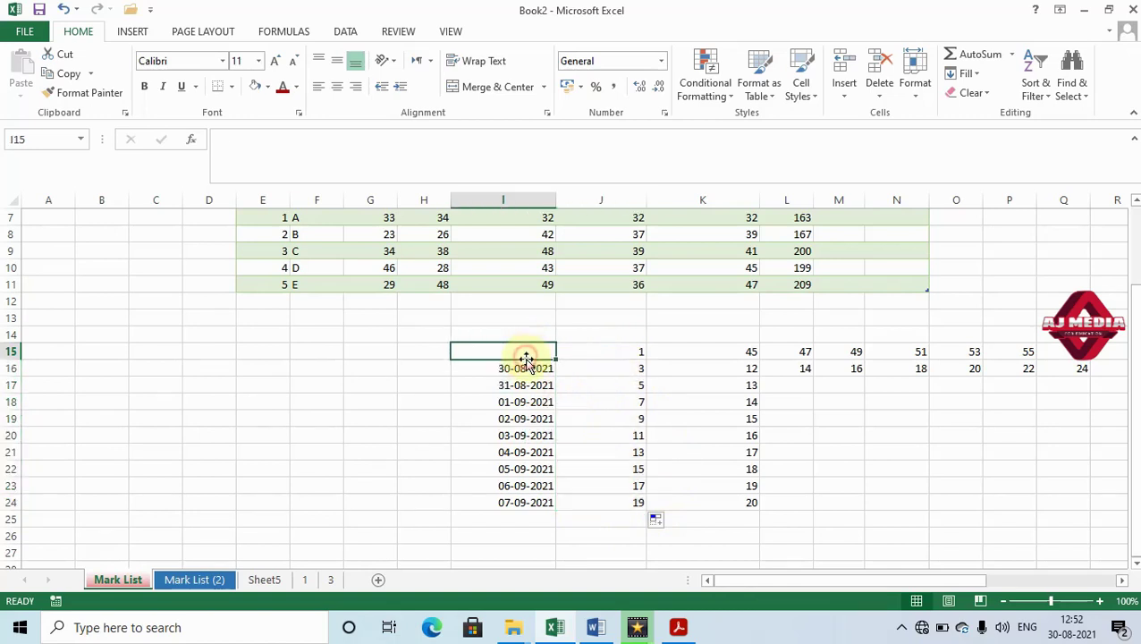
Clear all contents of the practice range I15:Q24
click(979, 75)
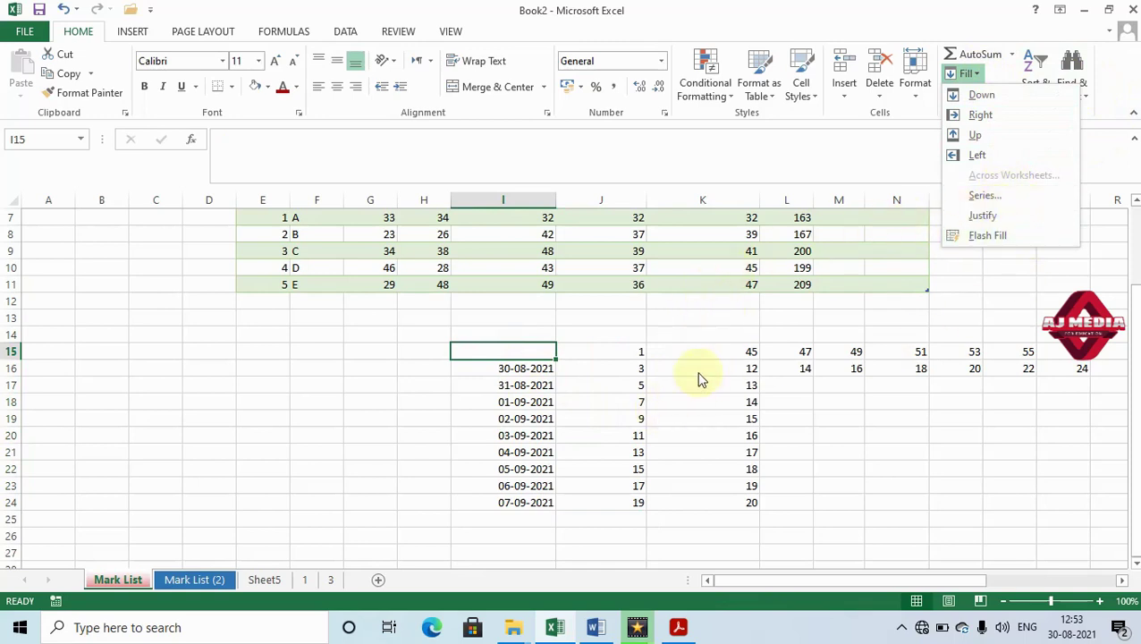
click(634, 356)
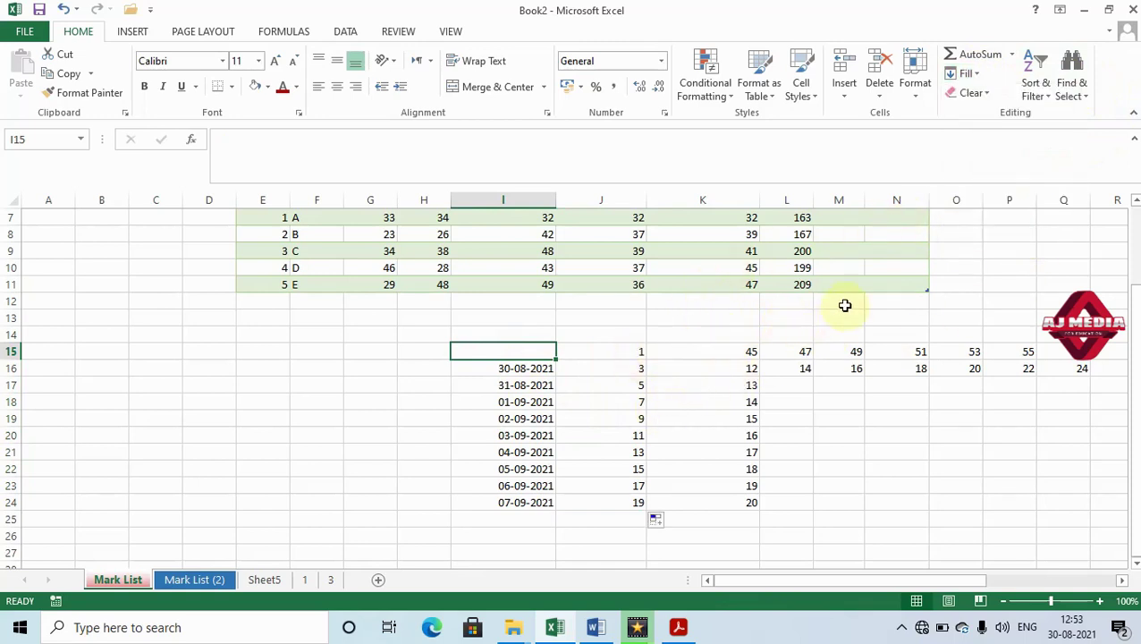
drag(457, 355, 1063, 492)
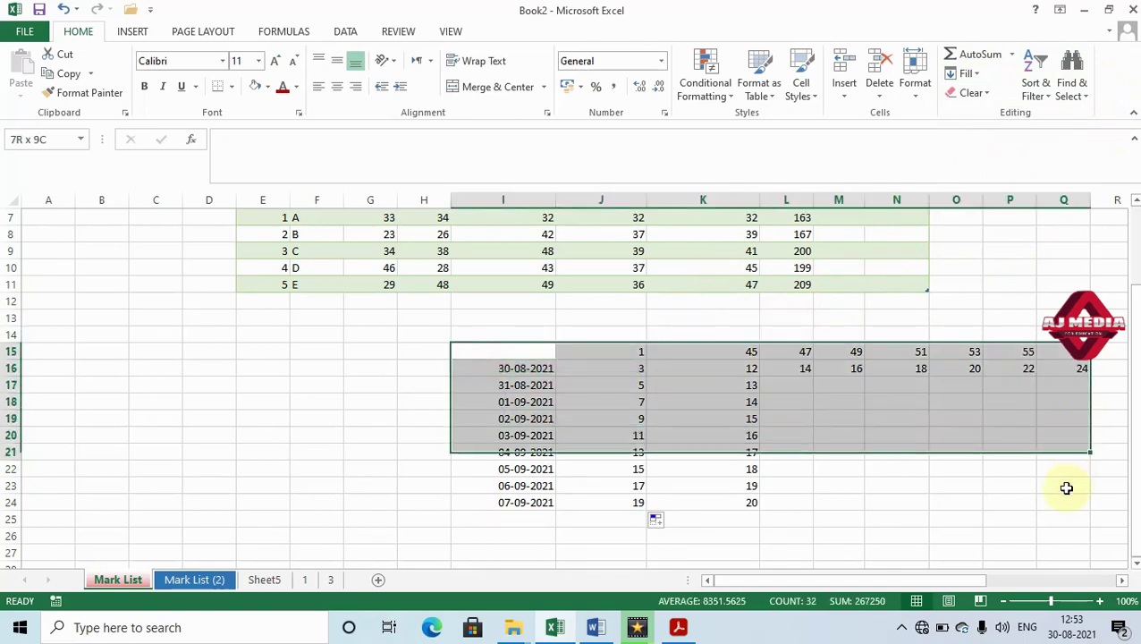
click(970, 93)
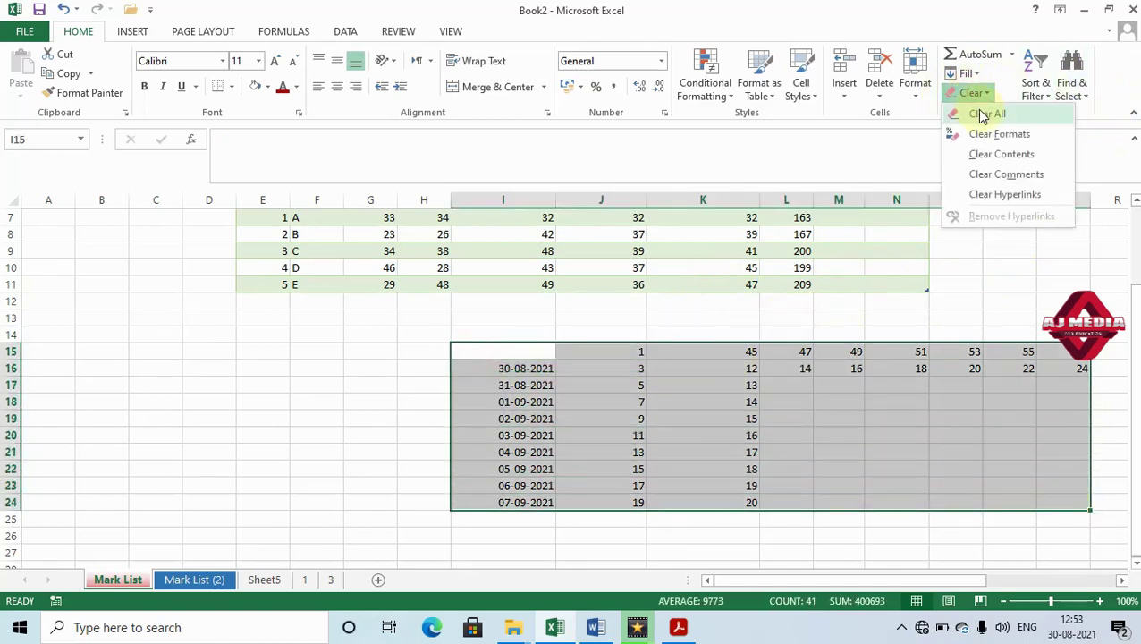
click(979, 119)
click(840, 417)
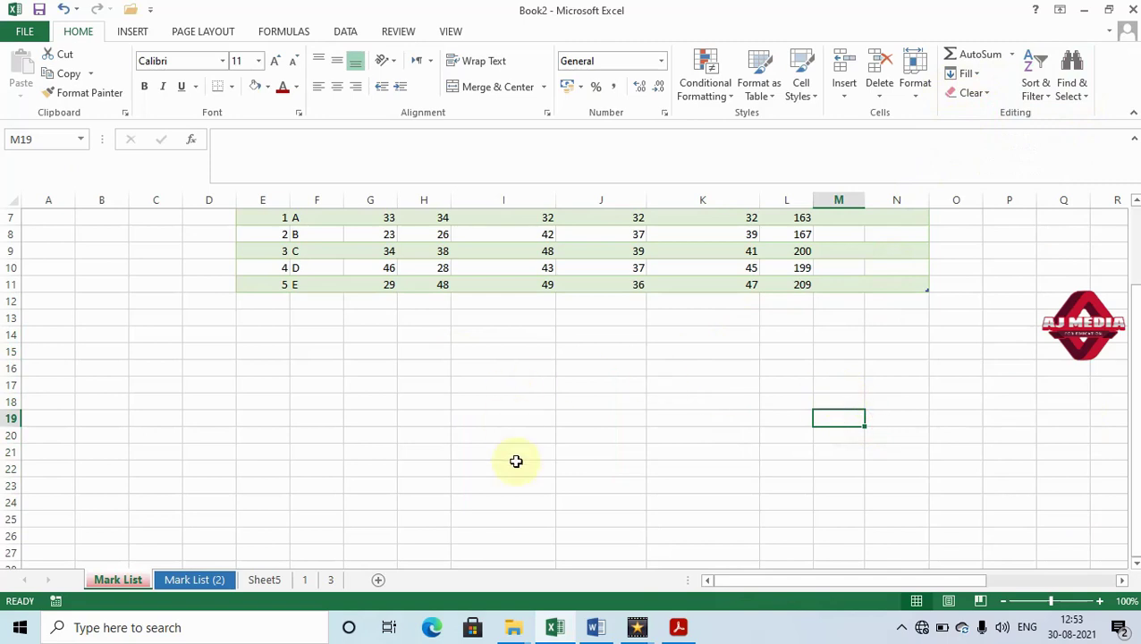
Clear everything in the range P13:Z22
drag(732, 582, 992, 583)
drag(590, 320, 1096, 467)
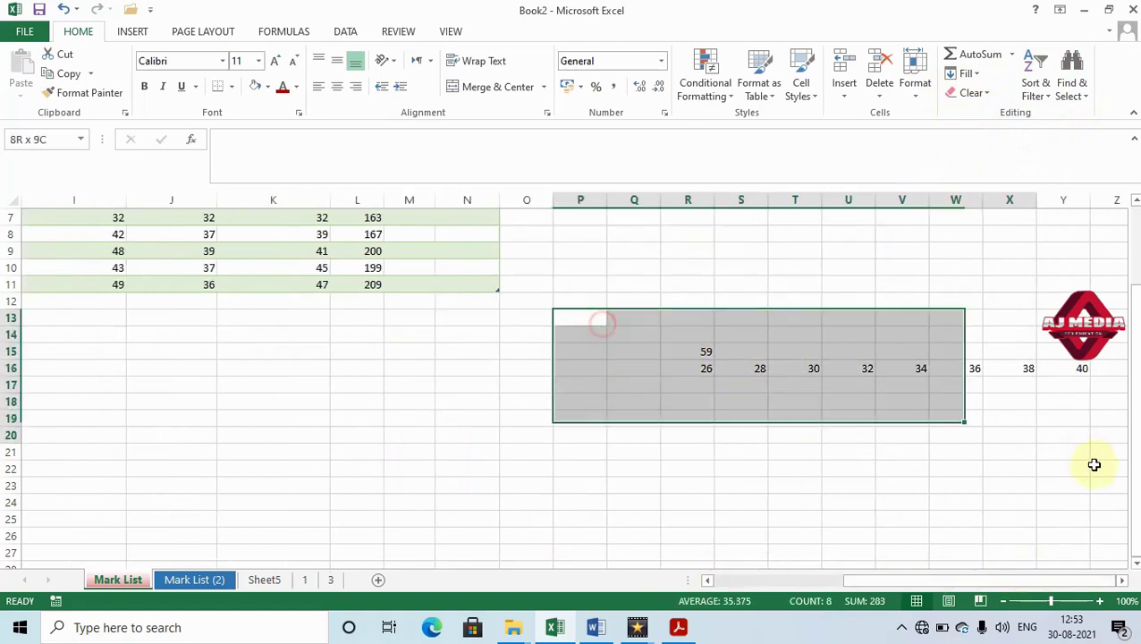
click(972, 93)
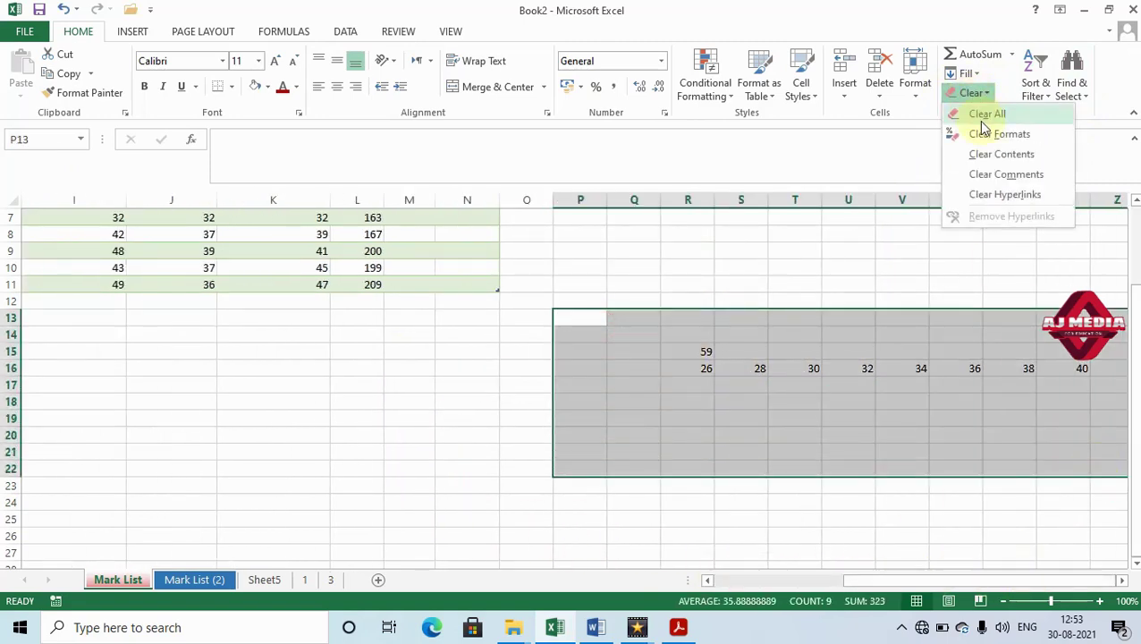
click(985, 114)
click(736, 332)
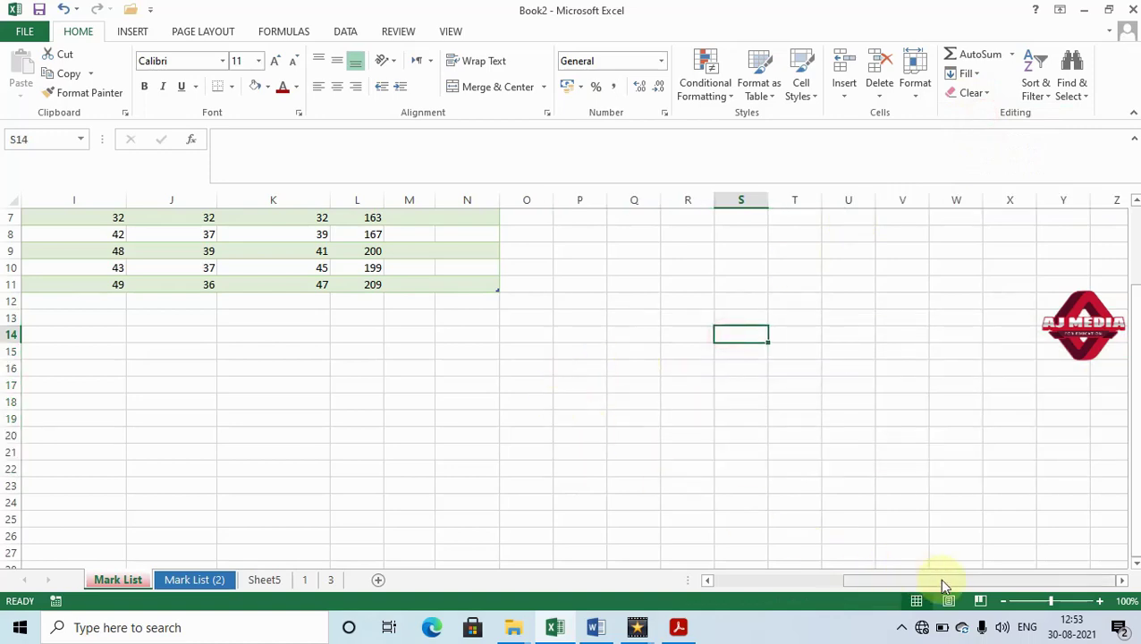
Remove the formatting from the total in L8
drag(940, 579, 624, 590)
scroll(774, 317, up, 2)
click(800, 340)
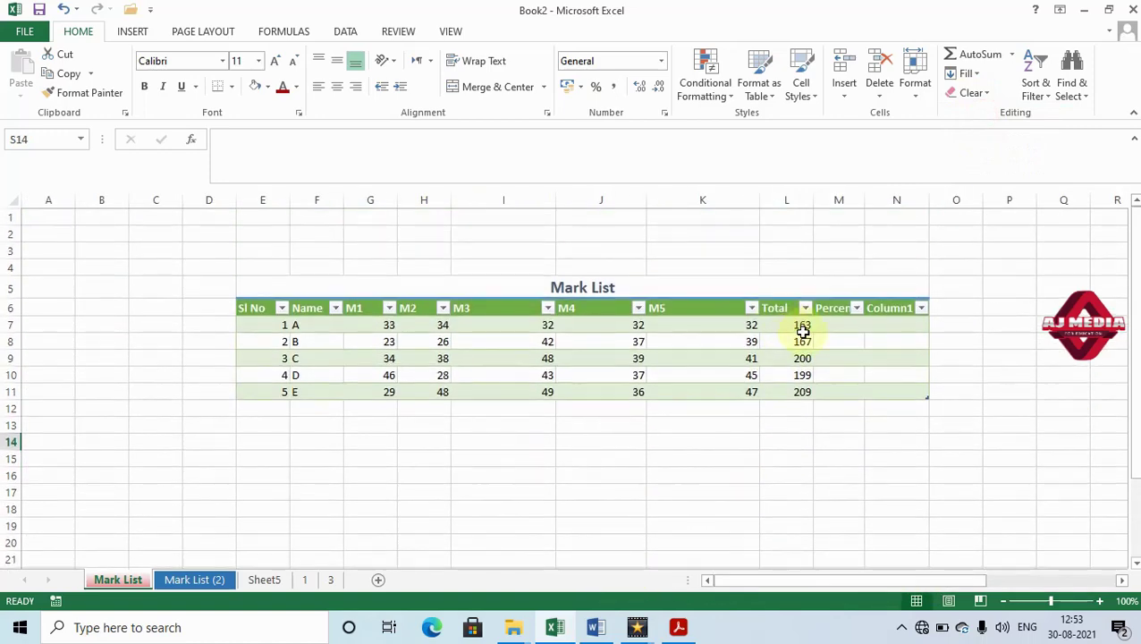
click(972, 93)
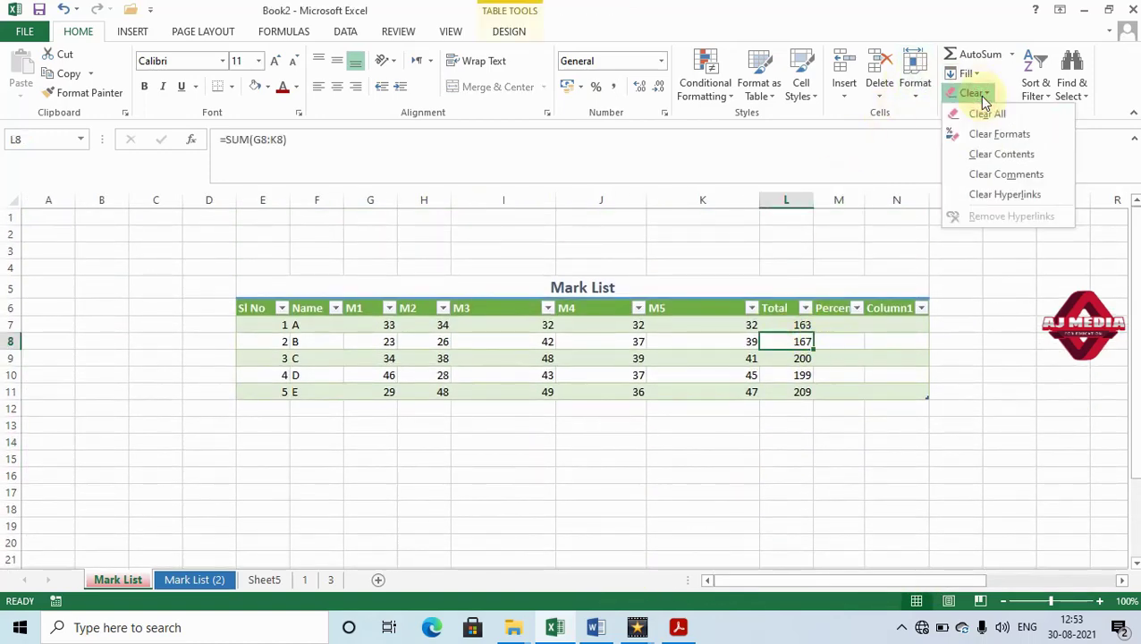
click(1001, 141)
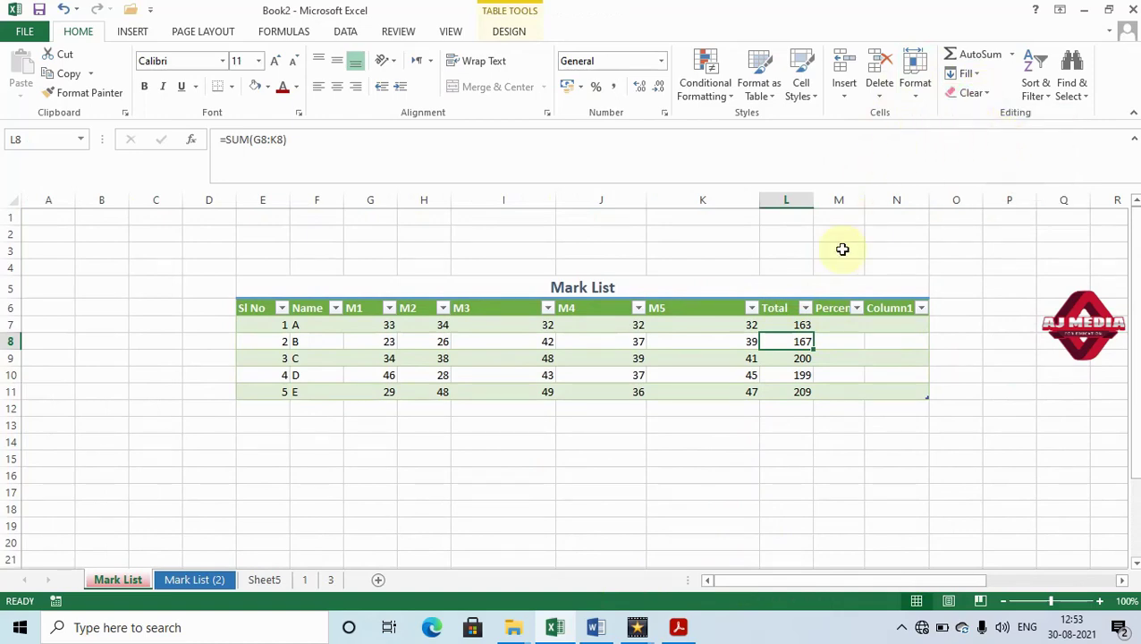
click(838, 374)
click(790, 343)
Erase L7's total formula, undo it with Ctrl+Z, then return to the PDF guide
click(791, 325)
click(989, 96)
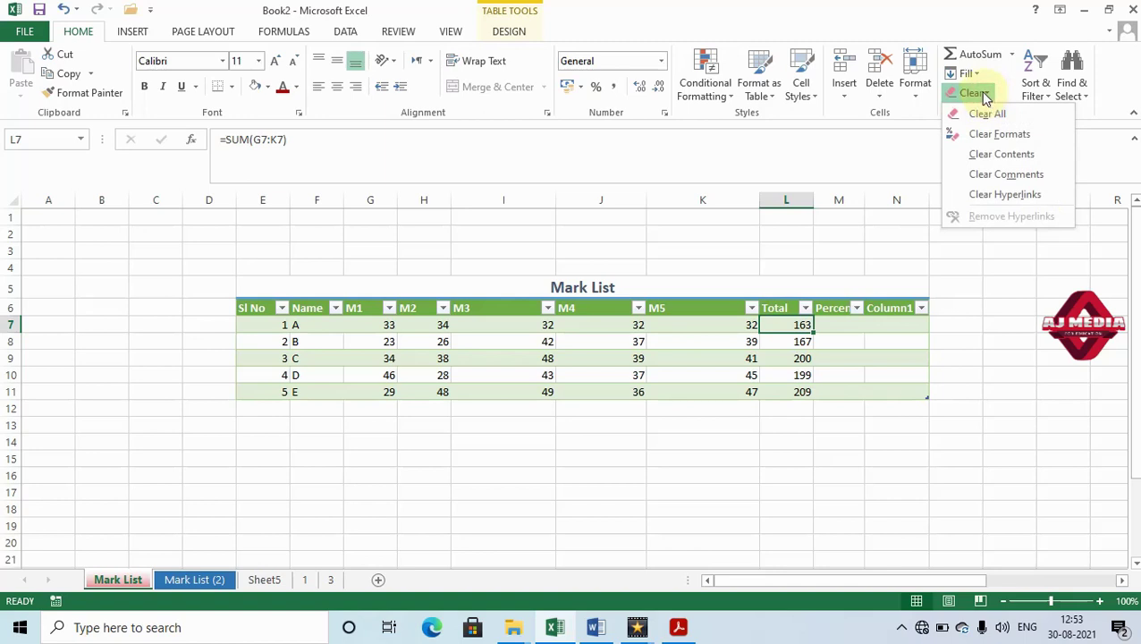
click(982, 154)
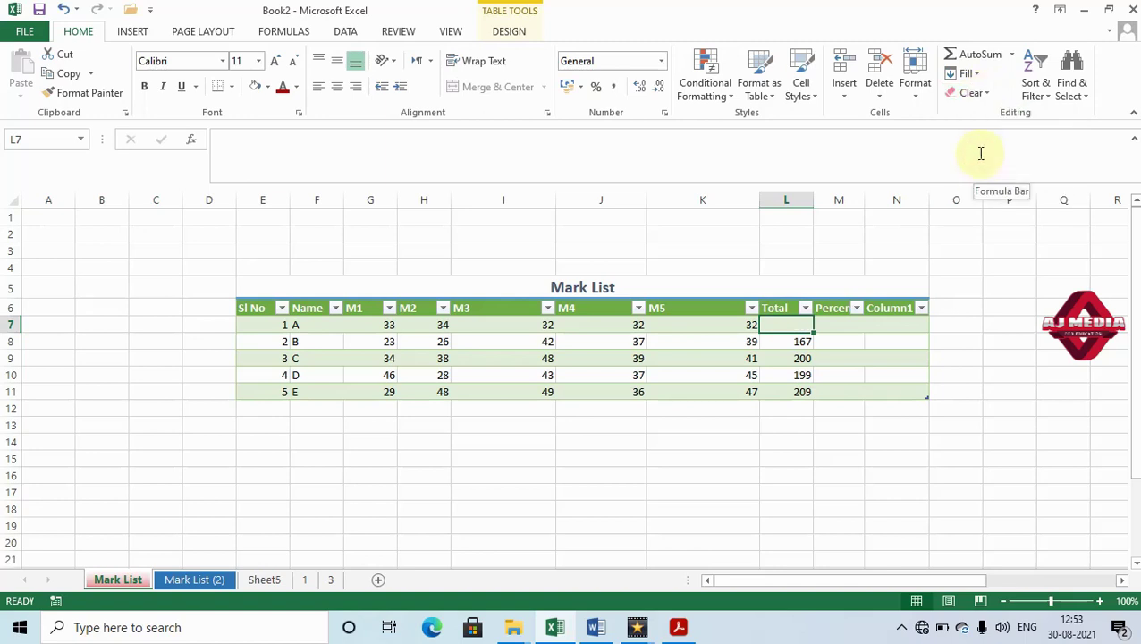
key(ctrl+z)
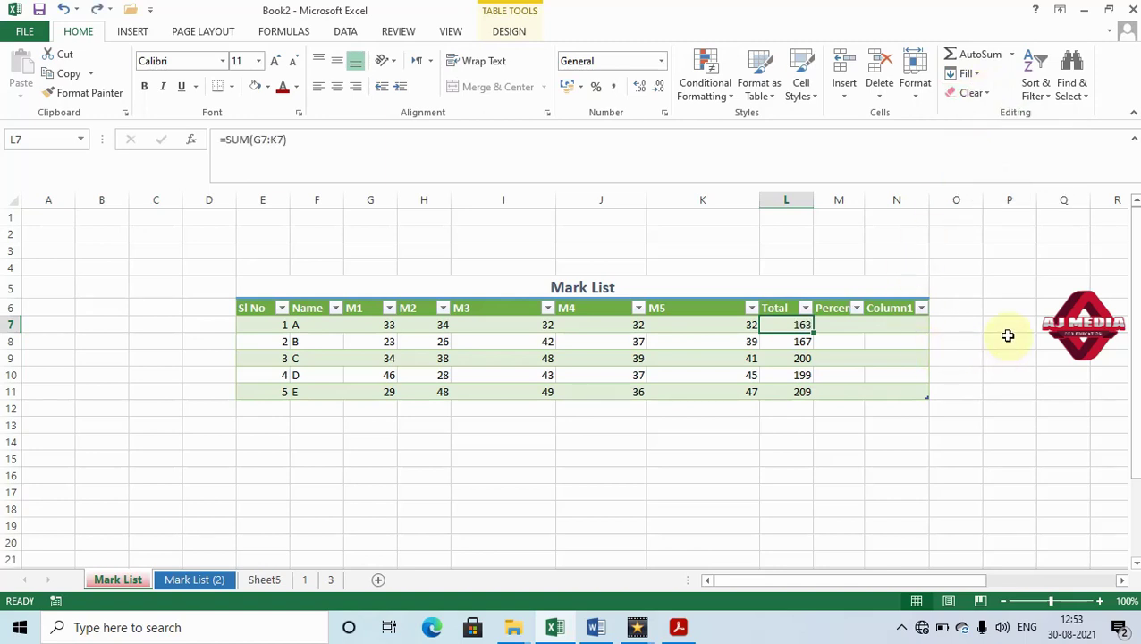
click(989, 405)
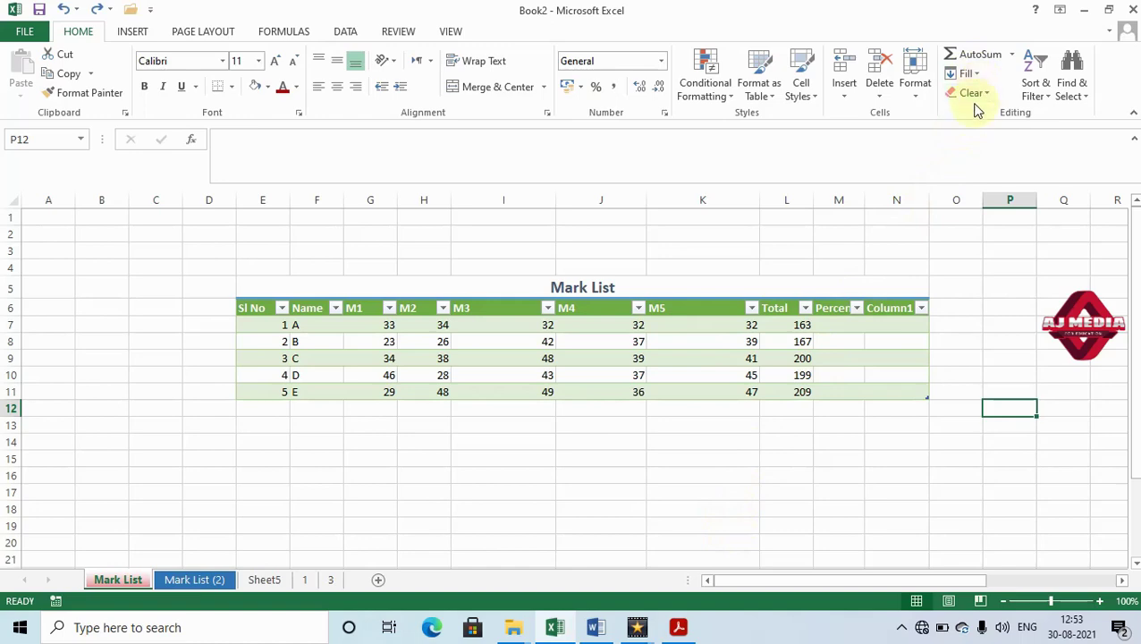
key(alt+Tab)
scroll(850, 462, down, 4)
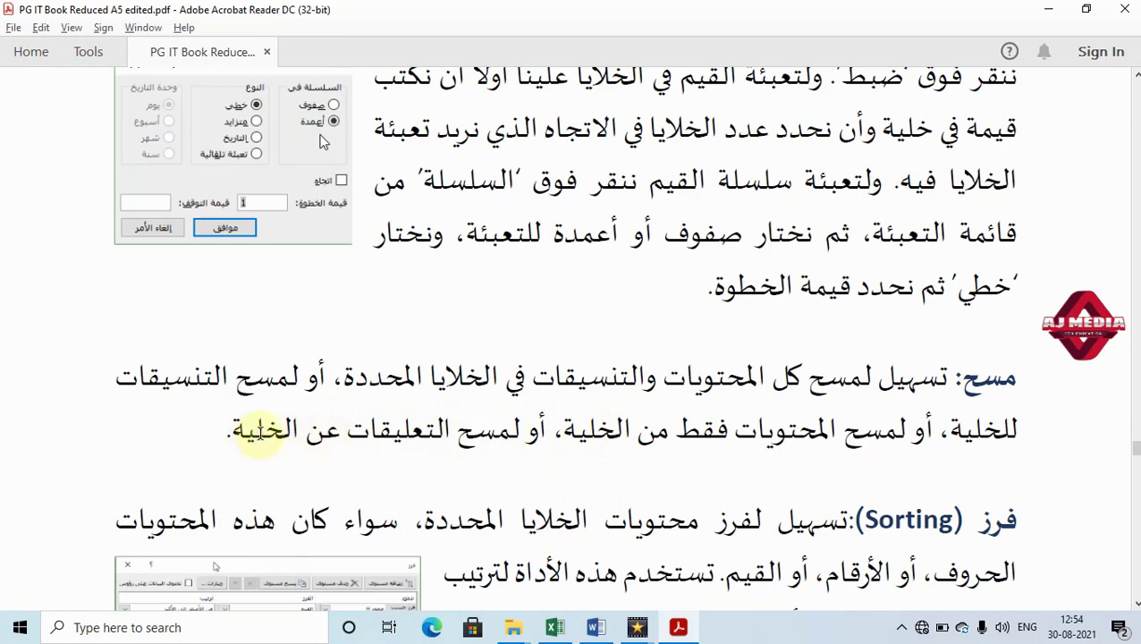
scroll(292, 416, down, 3)
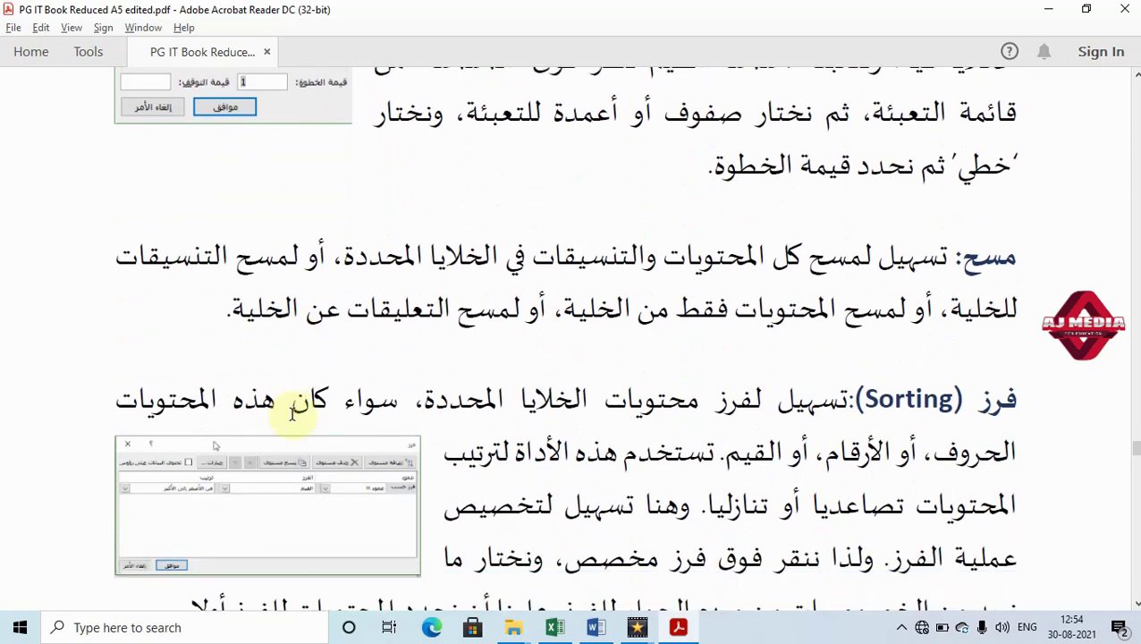
scroll(291, 416, down, 1)
scroll(292, 416, down, 1)
scroll(292, 416, down, 3)
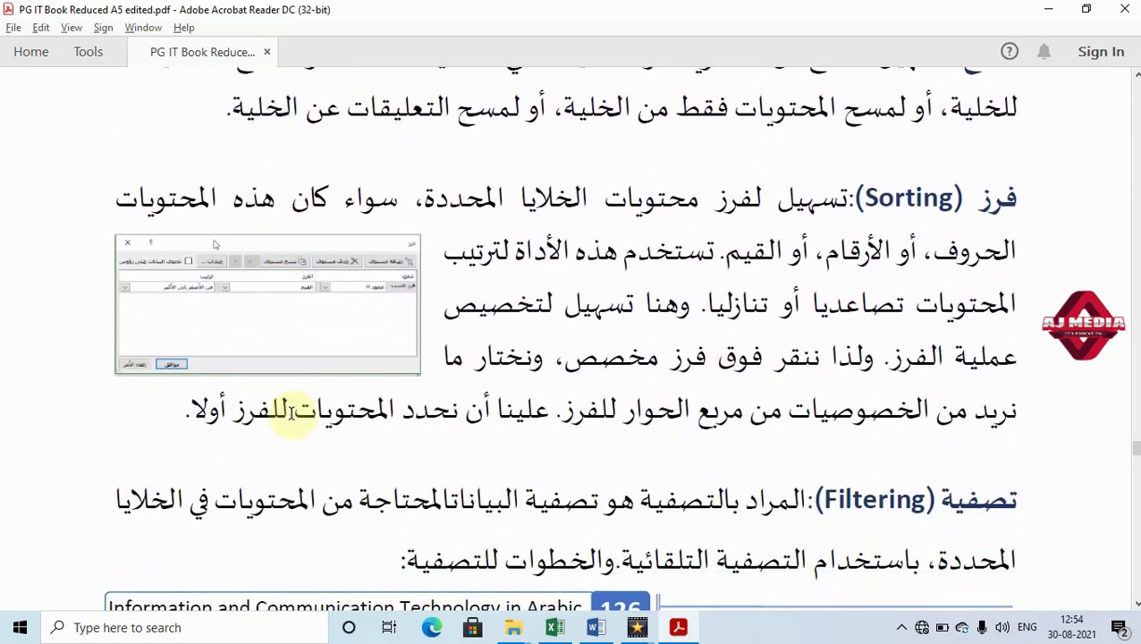
scroll(291, 416, down, 1)
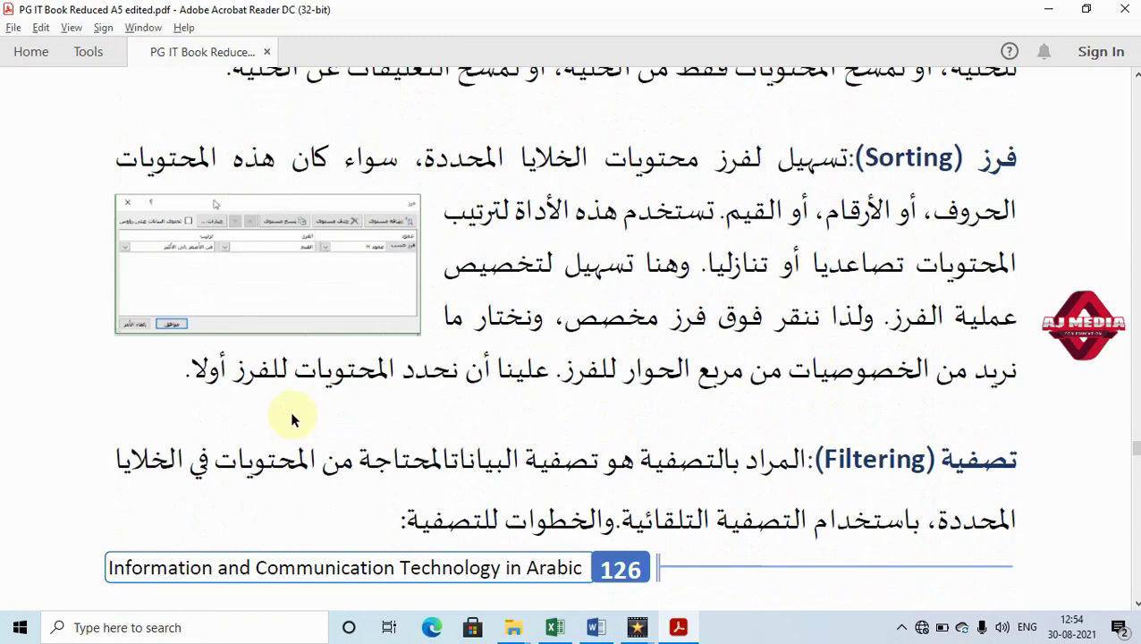
key(alt+Tab)
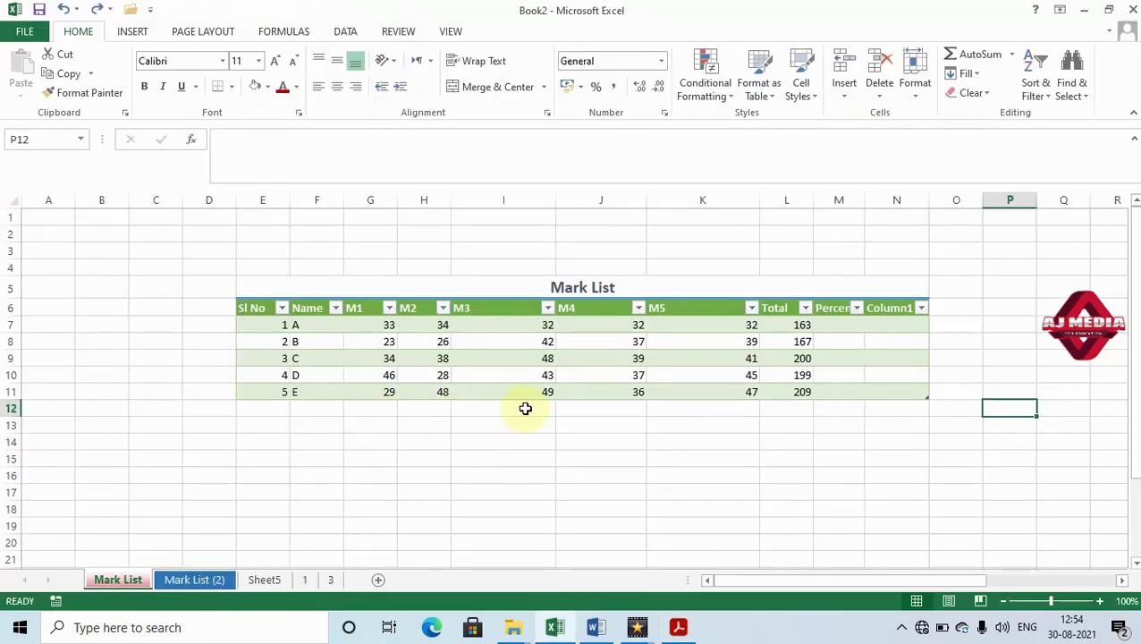
key(alt+Tab)
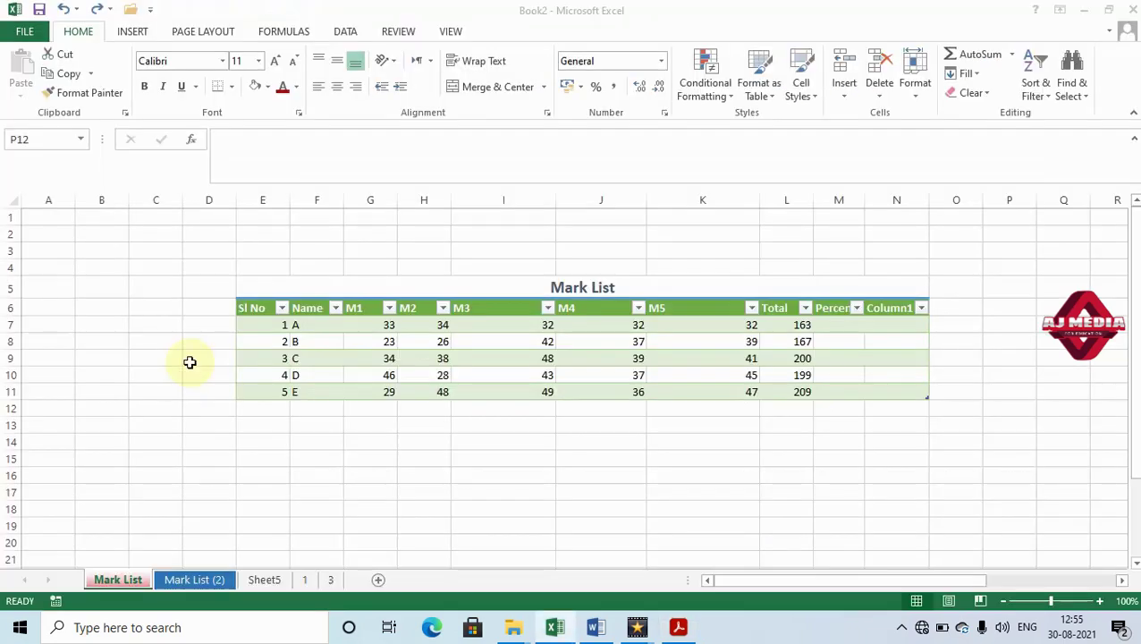
click(435, 345)
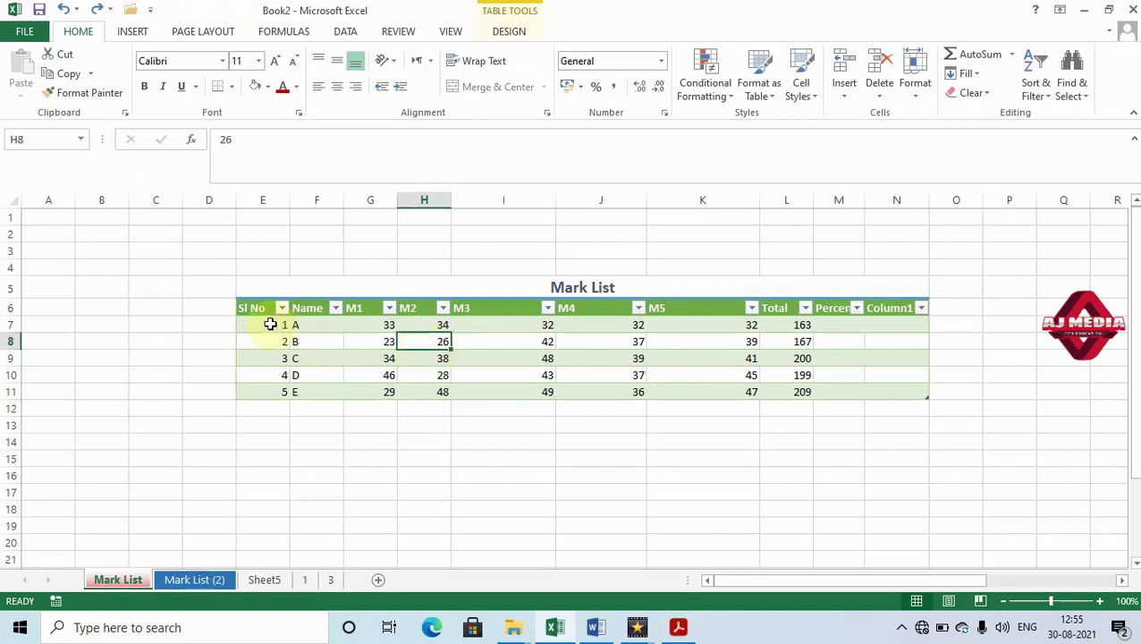
Sort the whole mark table ascending by Sl No
drag(270, 324, 870, 390)
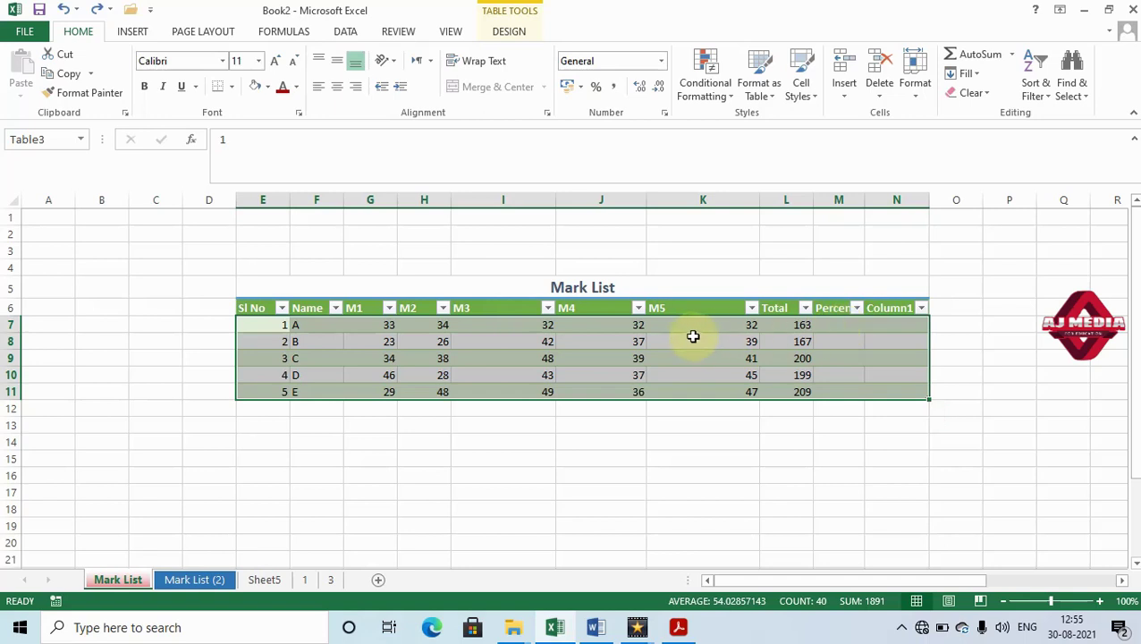
click(1047, 100)
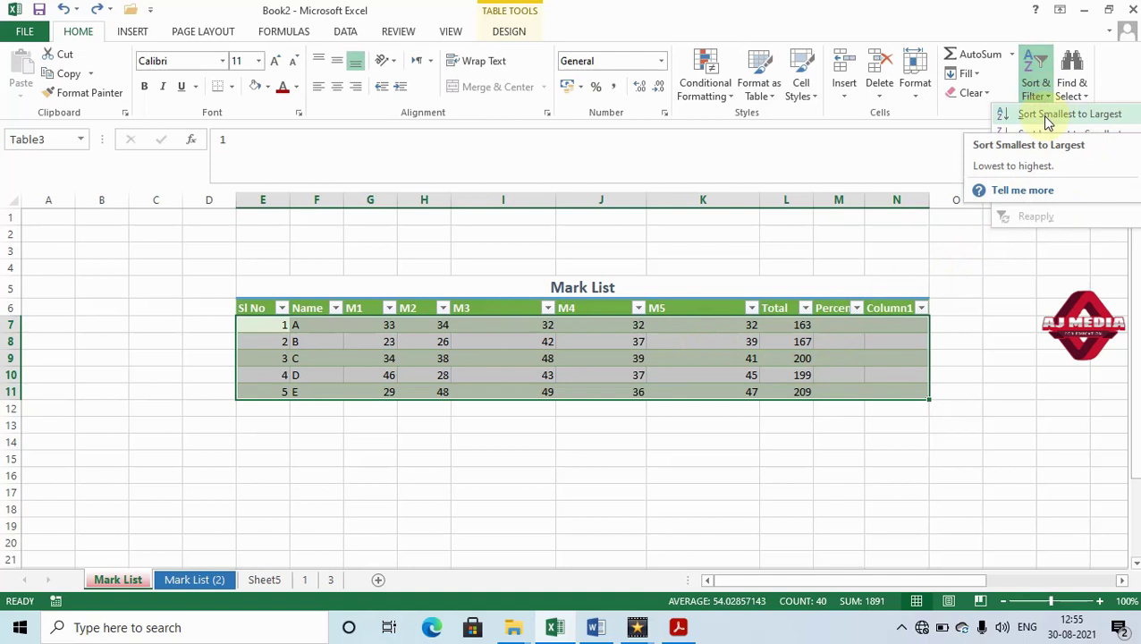
click(1048, 116)
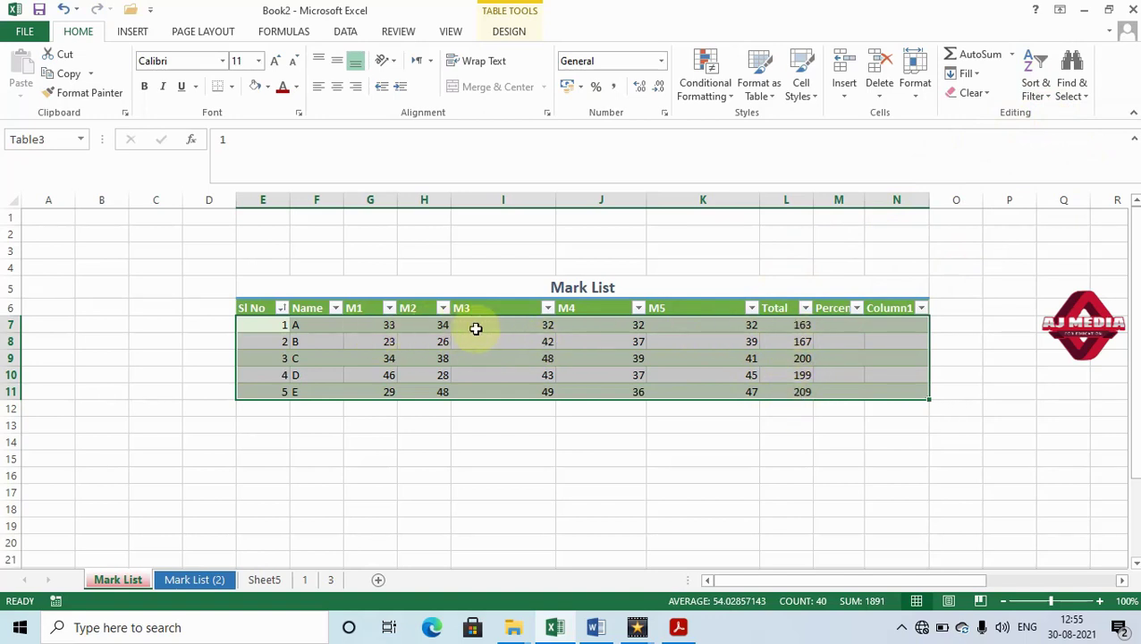
Sort the rows by the Total values in L7:L11, smallest to largest
click(408, 331)
drag(790, 324, 799, 391)
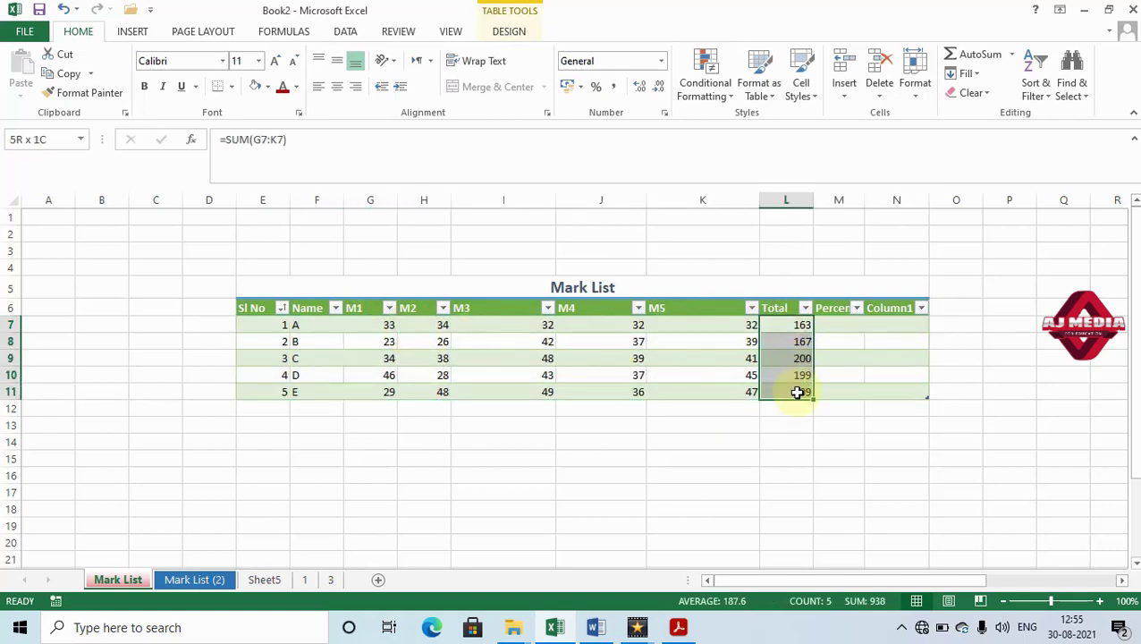
click(1047, 90)
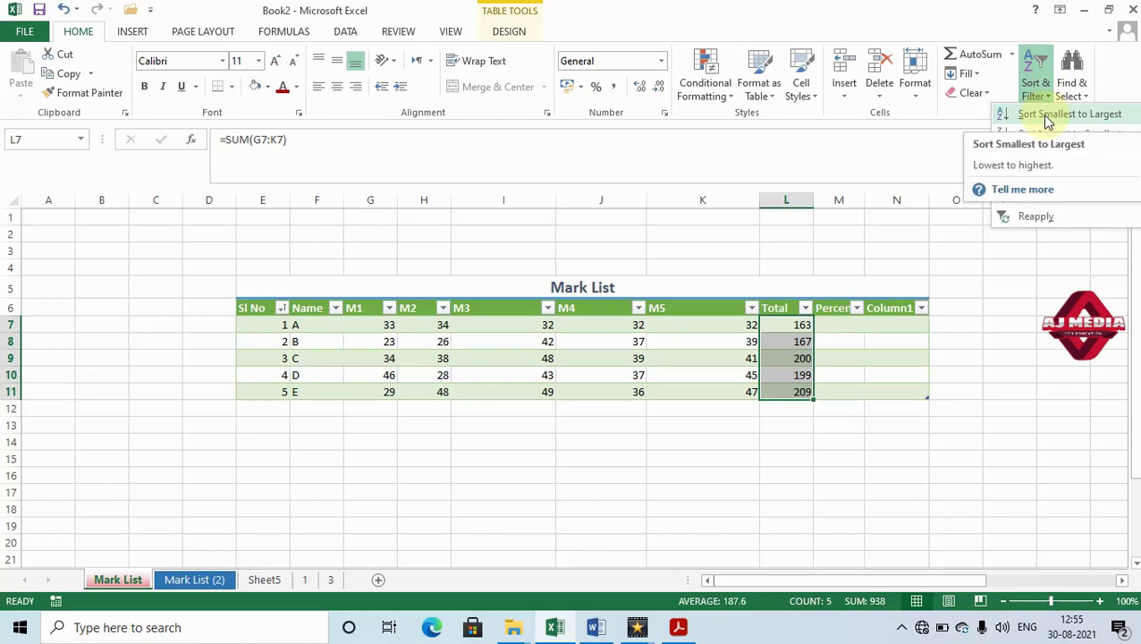
click(1043, 114)
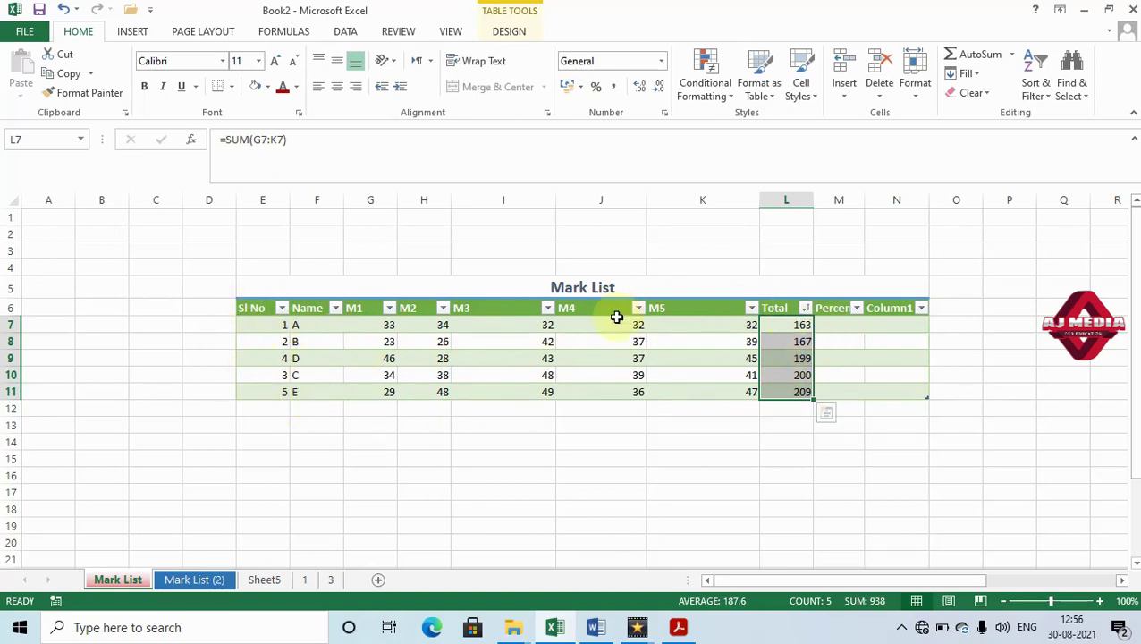
click(1038, 88)
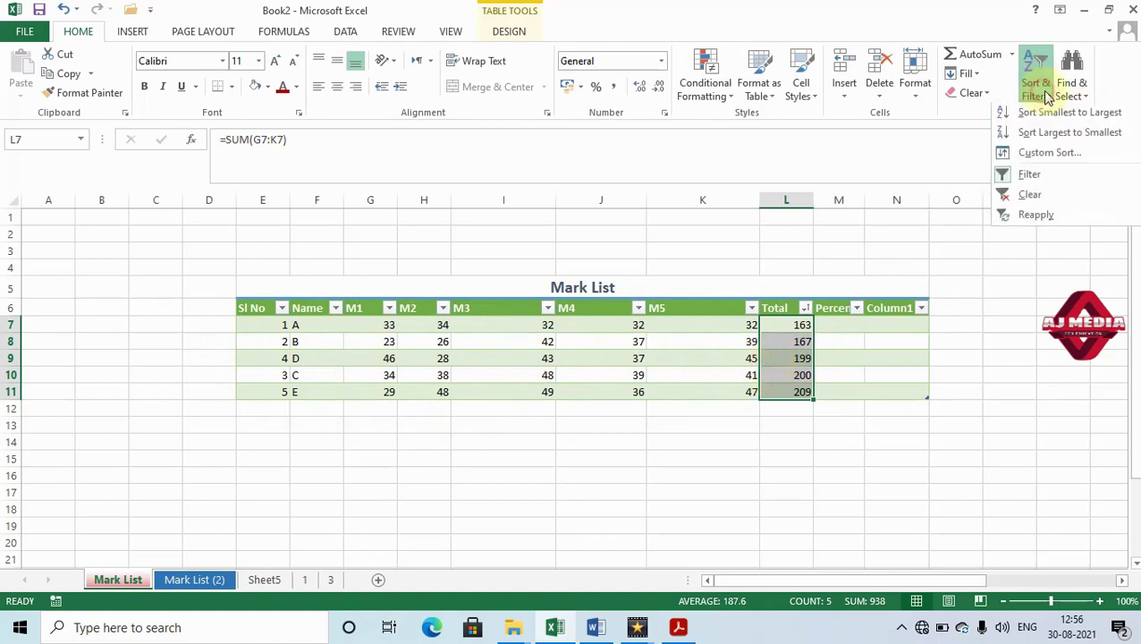
Sort the Mark List by Total largest to smallest: 209, 200, 199, 167, 163
click(1070, 134)
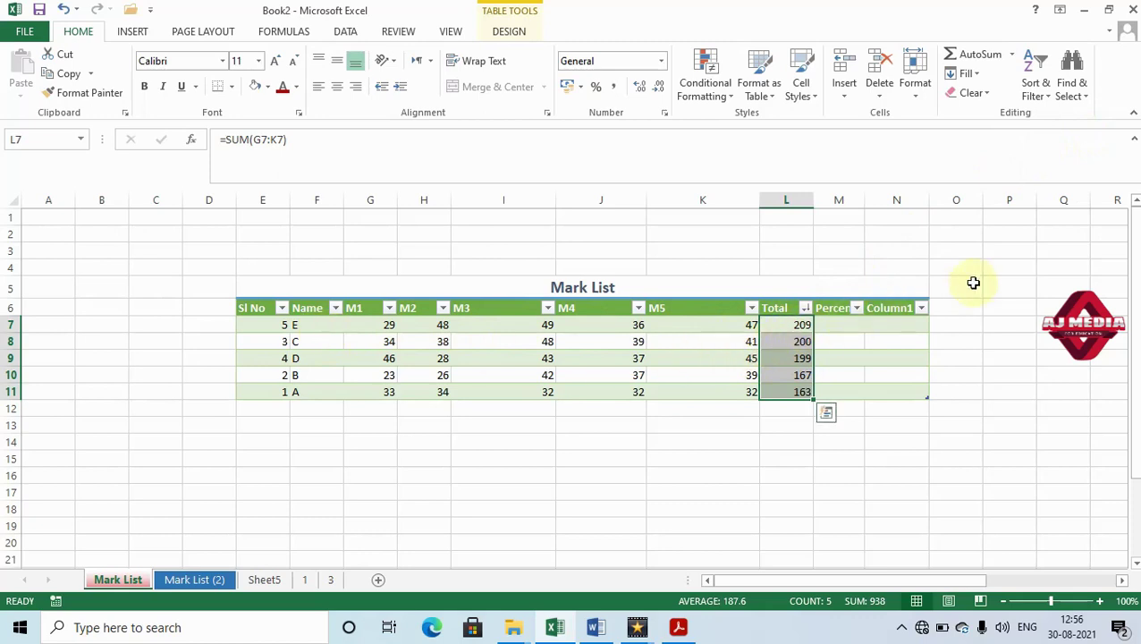
click(1052, 102)
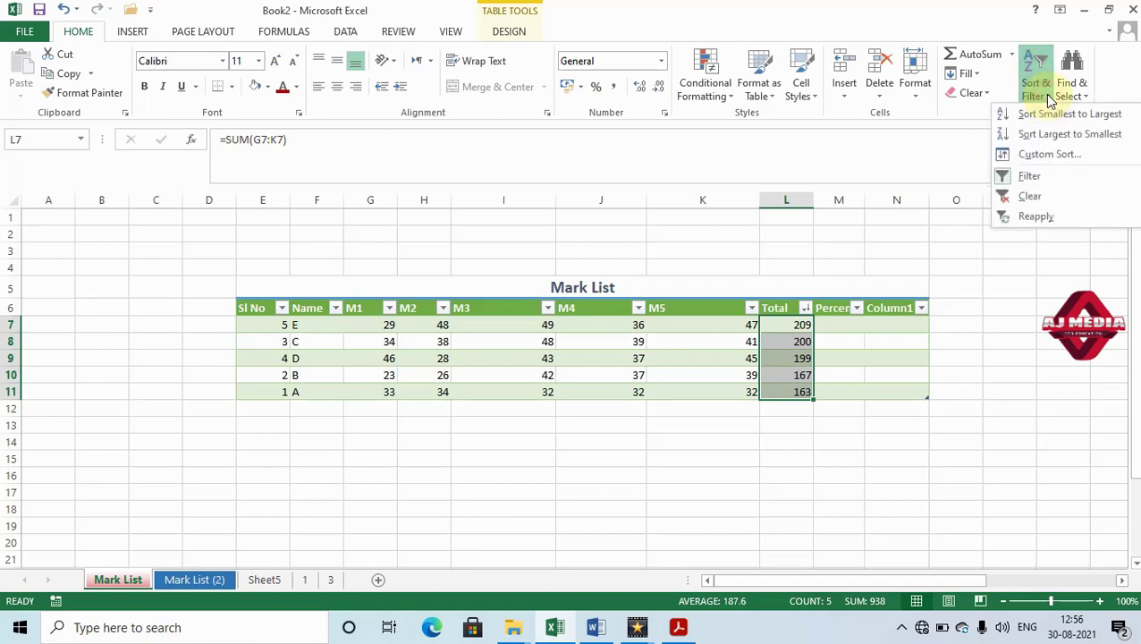
click(891, 371)
click(786, 442)
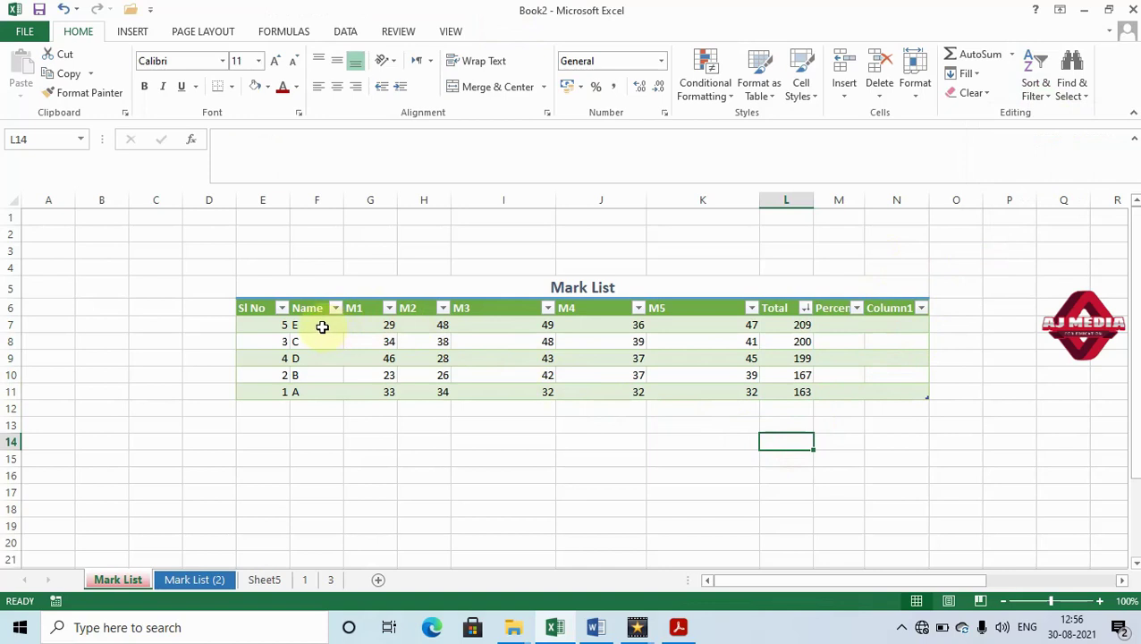
Custom-sort F7:L11 by the Name column in A to Z order, students A through E
drag(283, 325, 805, 392)
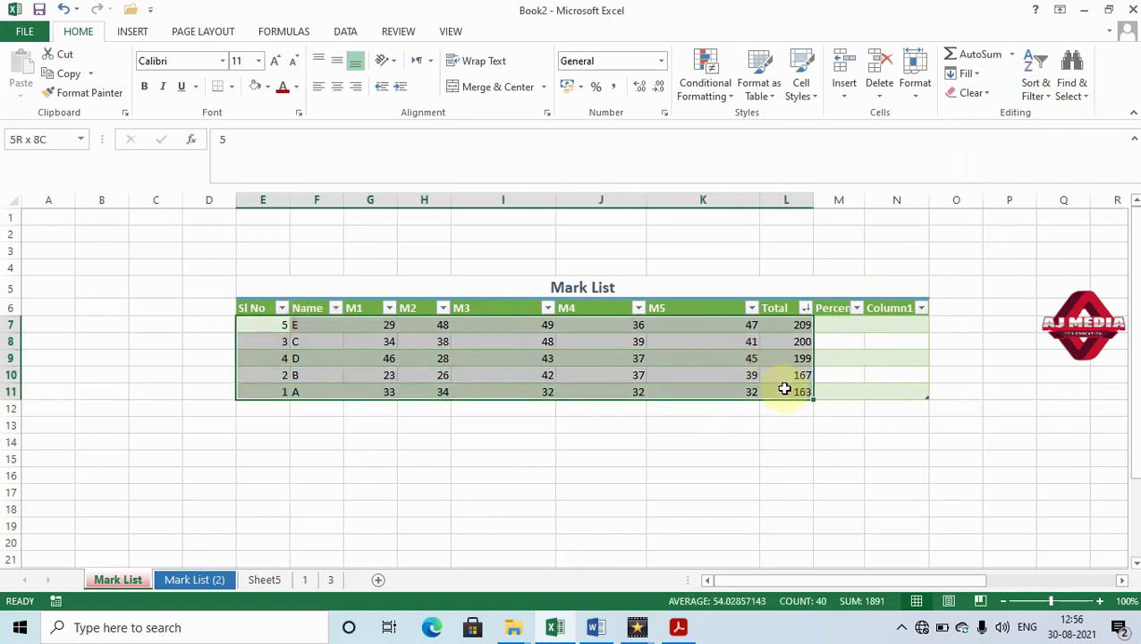
click(373, 340)
click(302, 326)
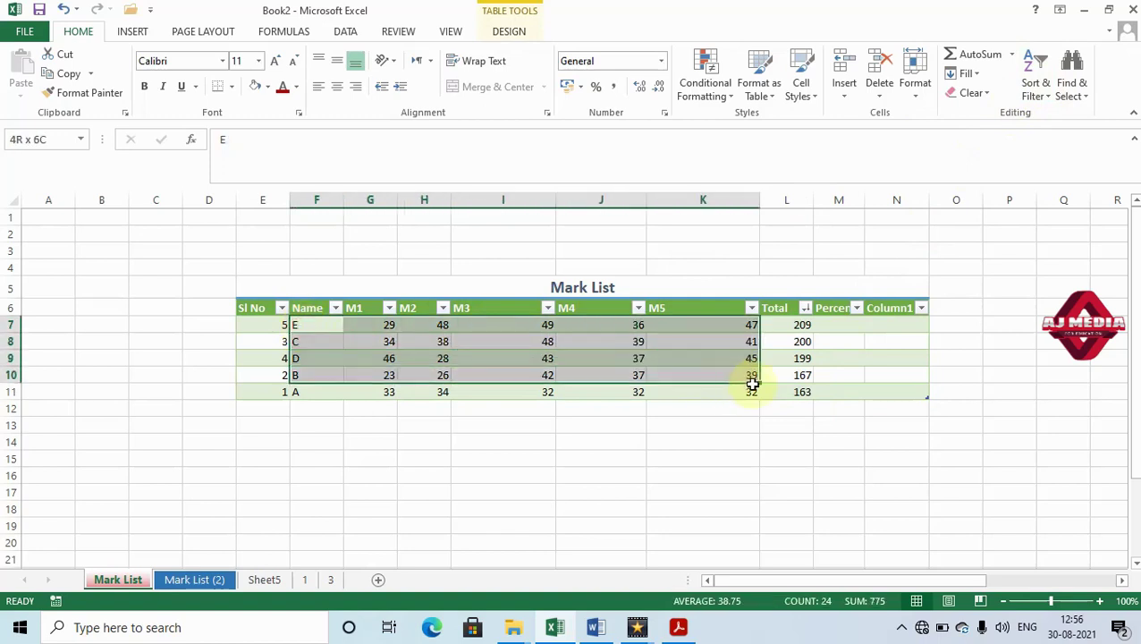
drag(425, 341, 802, 392)
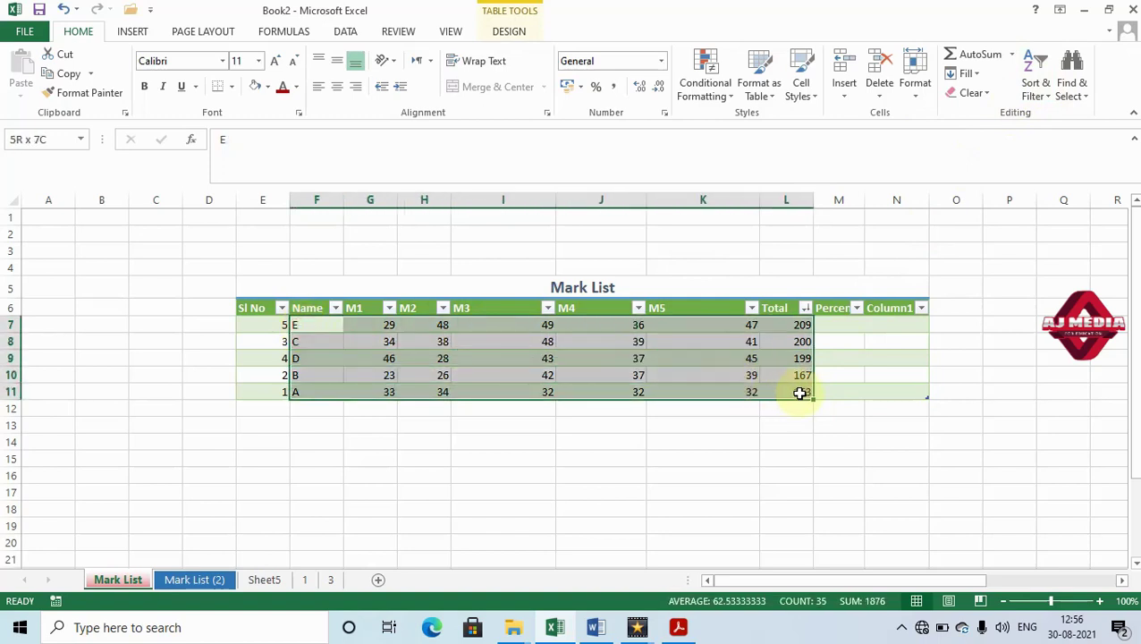
click(1036, 90)
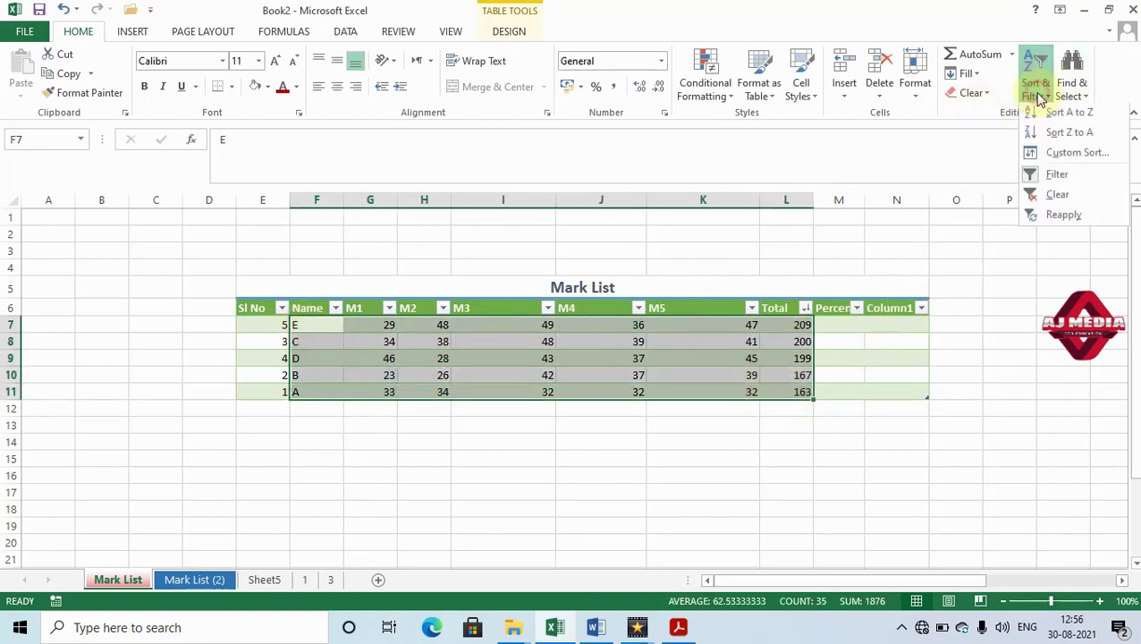
click(1070, 155)
mouse_move(914, 292)
mouse_down()
mouse_move(898, 122)
mouse_move(633, 65)
mouse_up()
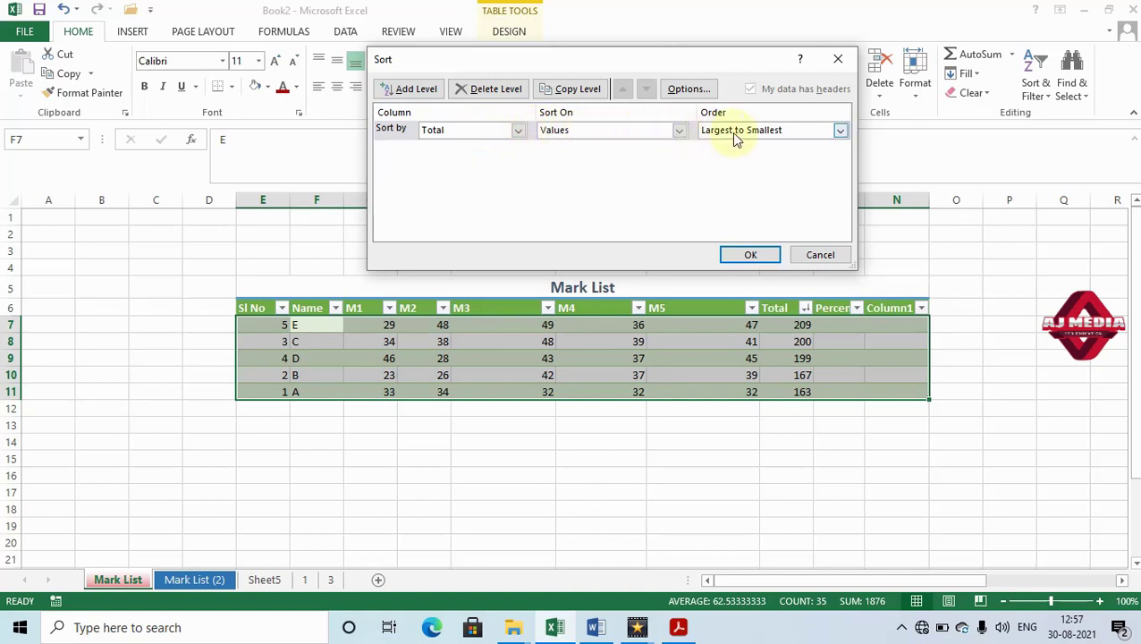
click(505, 133)
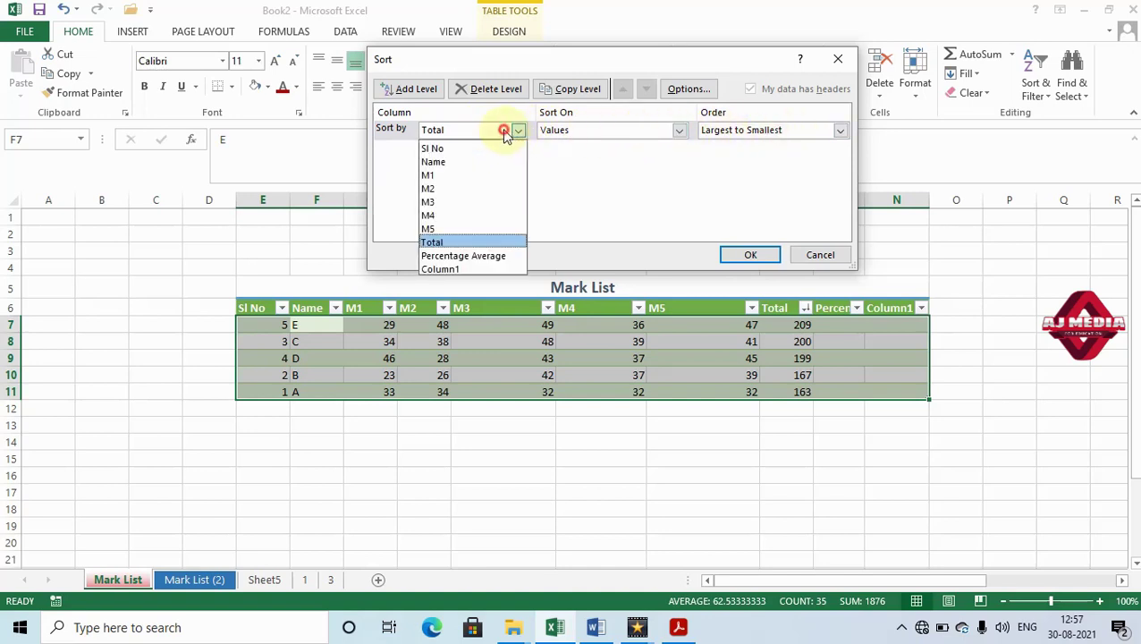
click(470, 163)
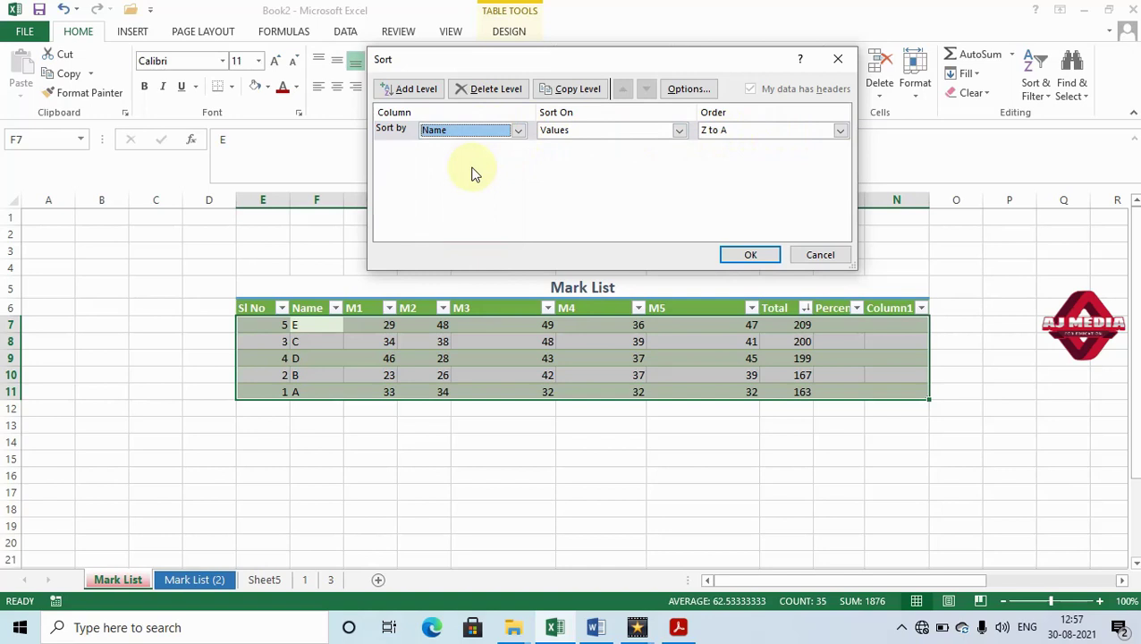
click(720, 134)
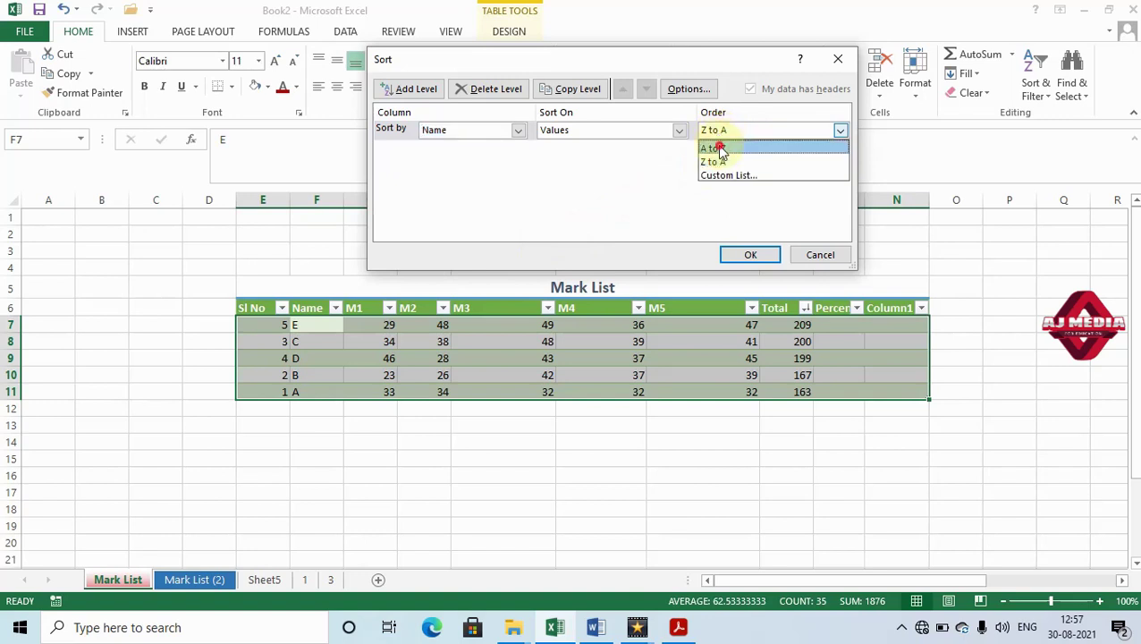
click(720, 147)
click(747, 256)
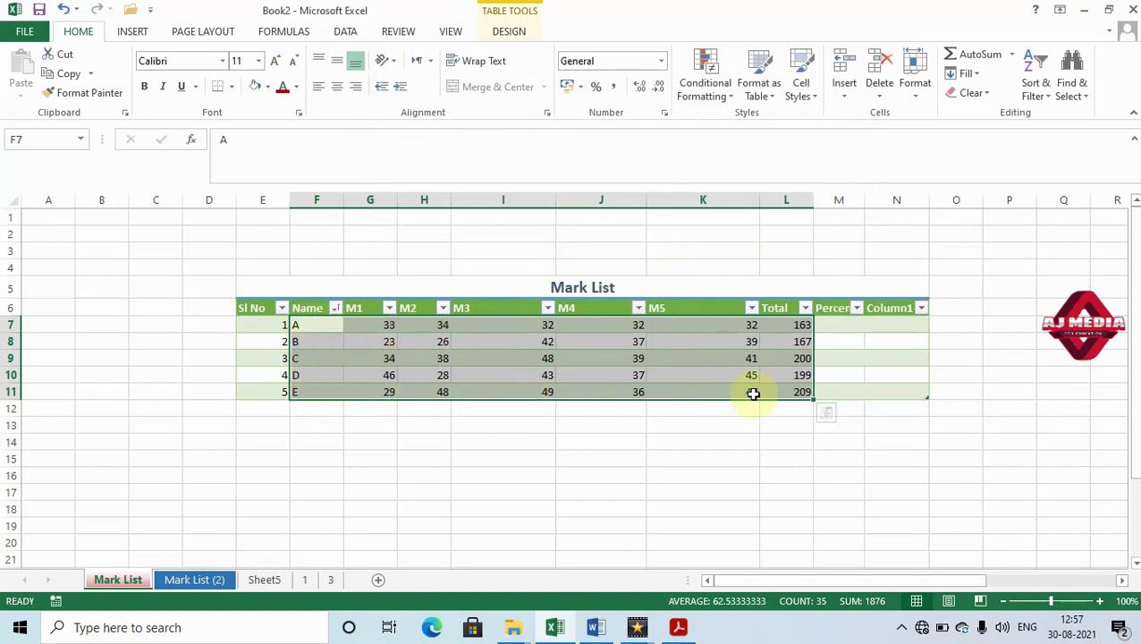
click(1036, 83)
Custom-sort the table by M1 from largest to smallest
click(1059, 159)
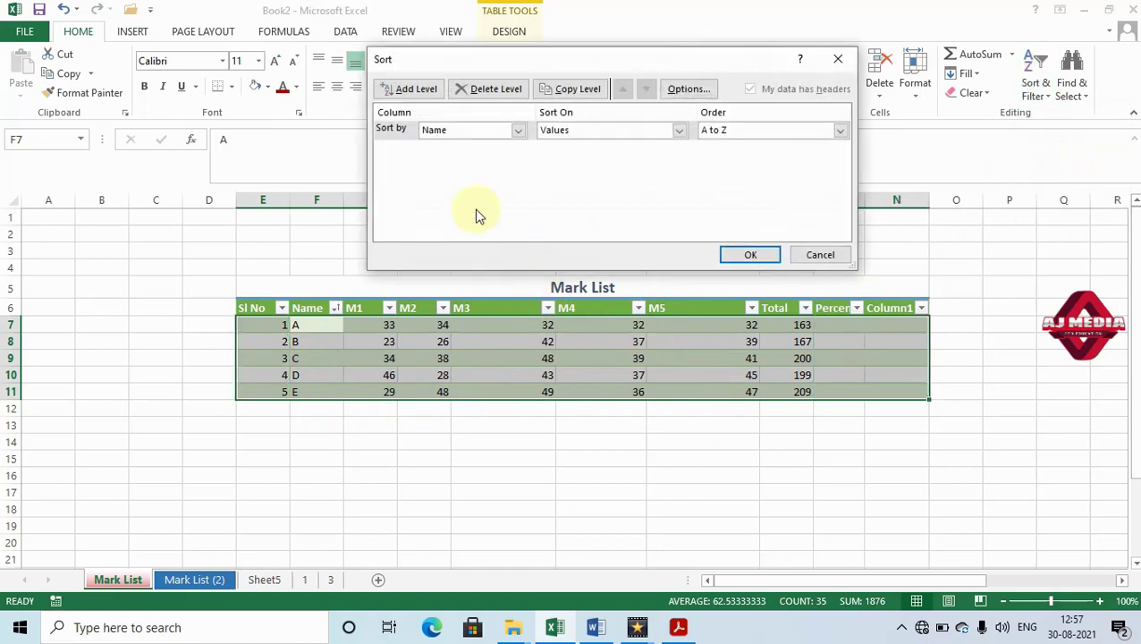
click(519, 131)
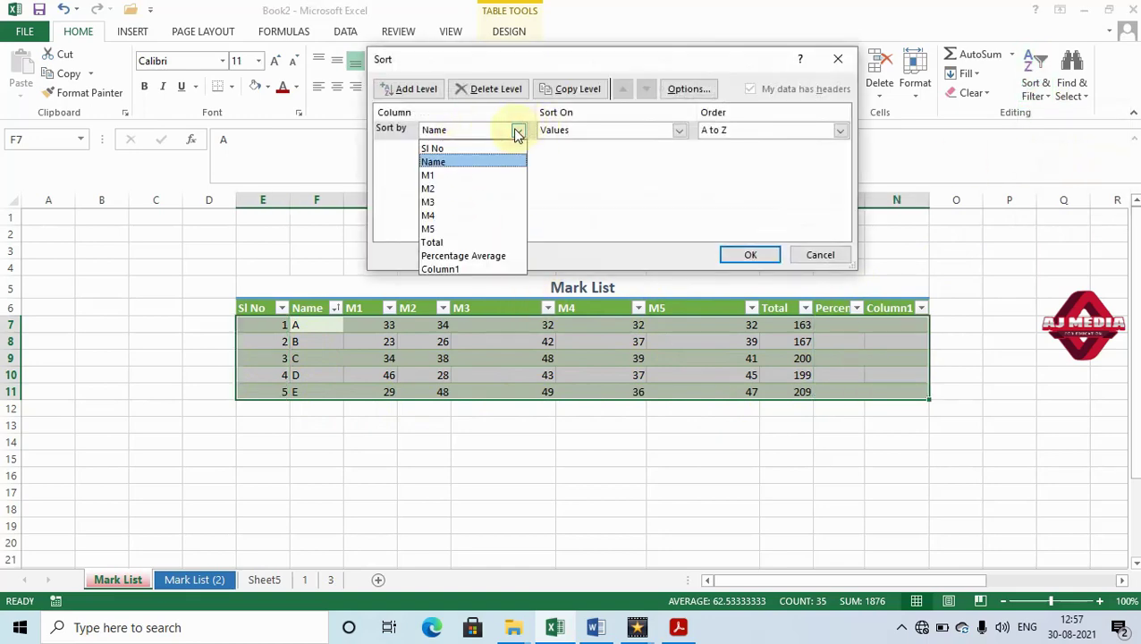
click(488, 175)
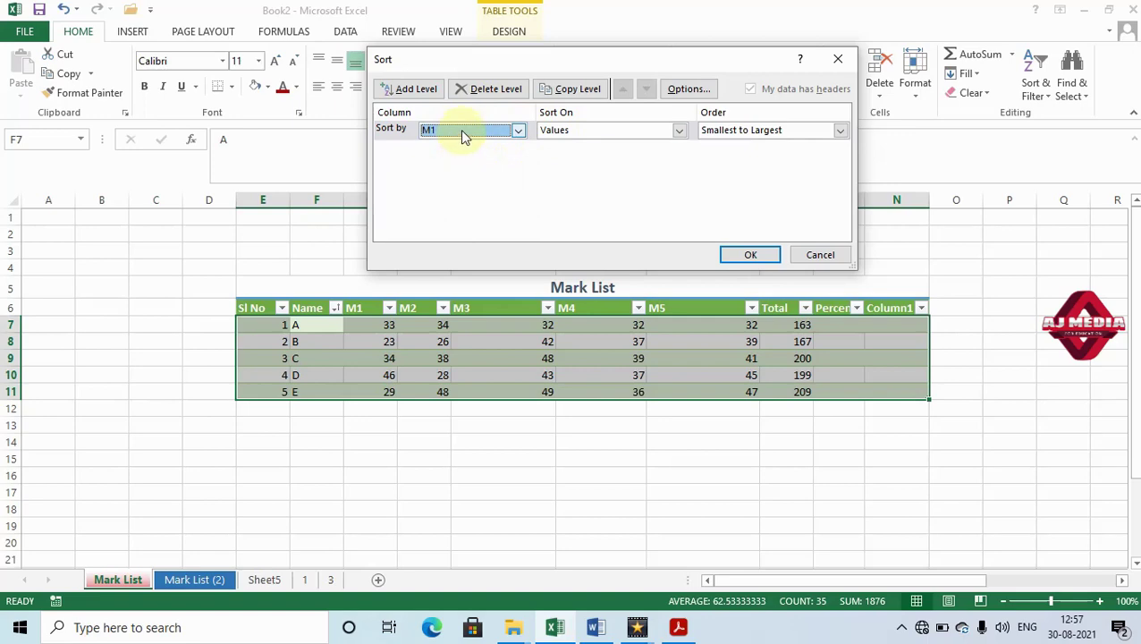
click(787, 129)
click(729, 163)
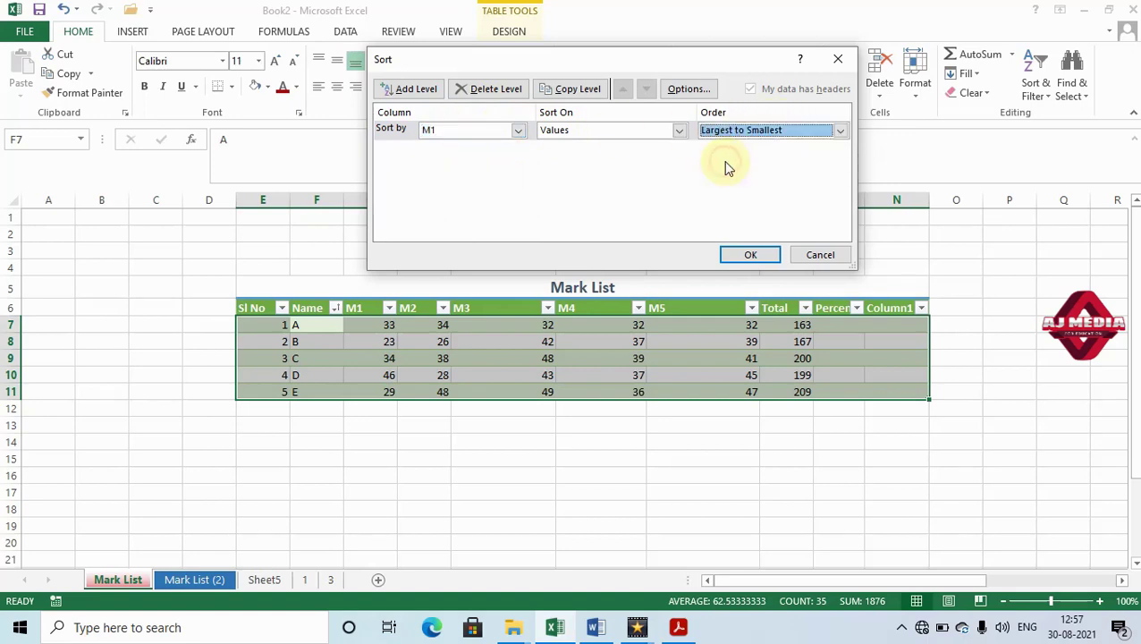
click(751, 255)
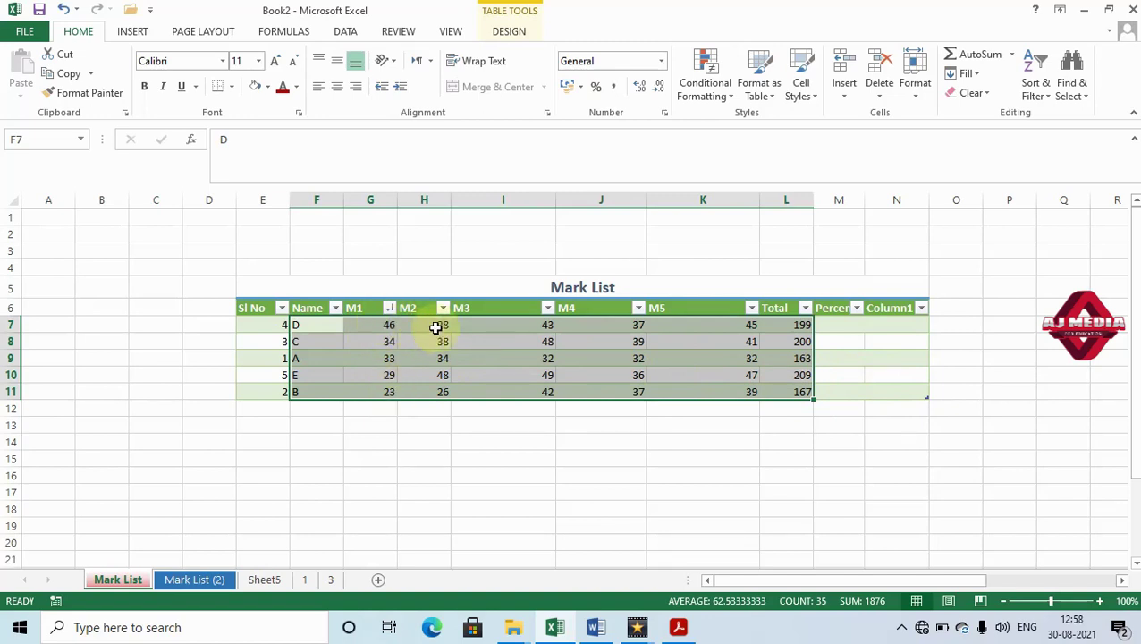
Undo the M1 sort to restore A–E order, then switch to the PDF book
click(1036, 90)
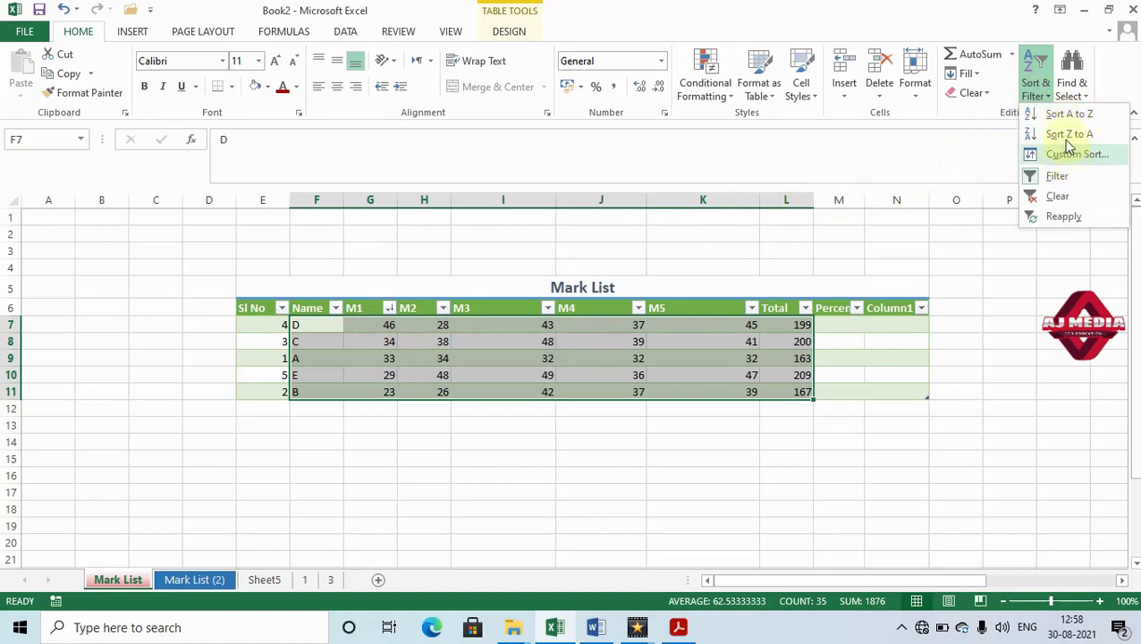
key(s)
click(444, 447)
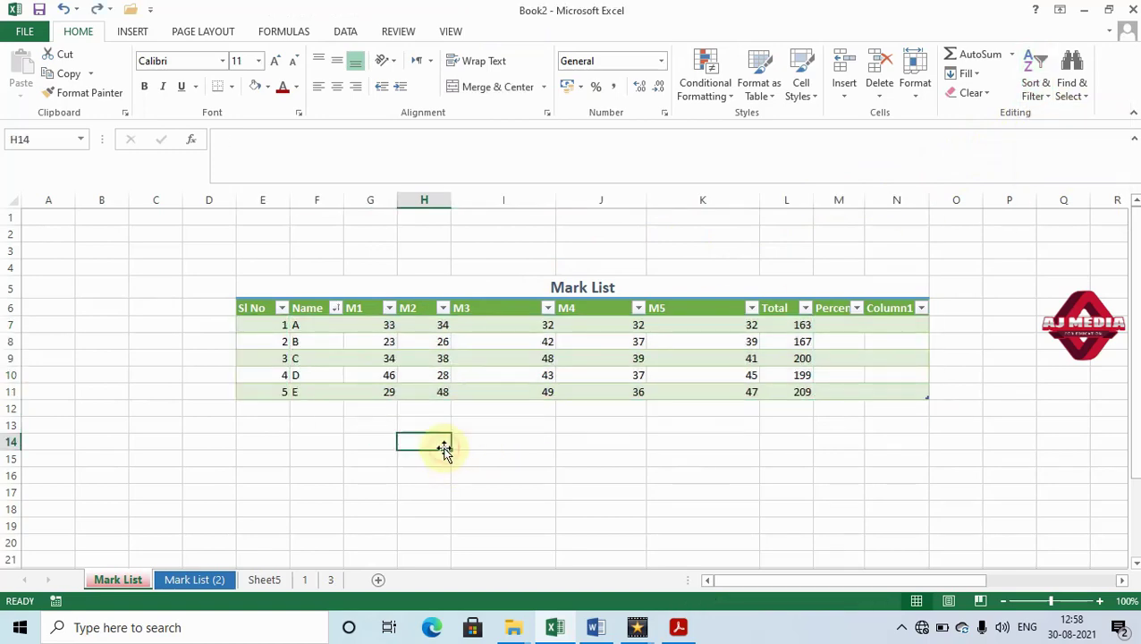
key(alt+Tab)
scroll(1001, 472, down, 2)
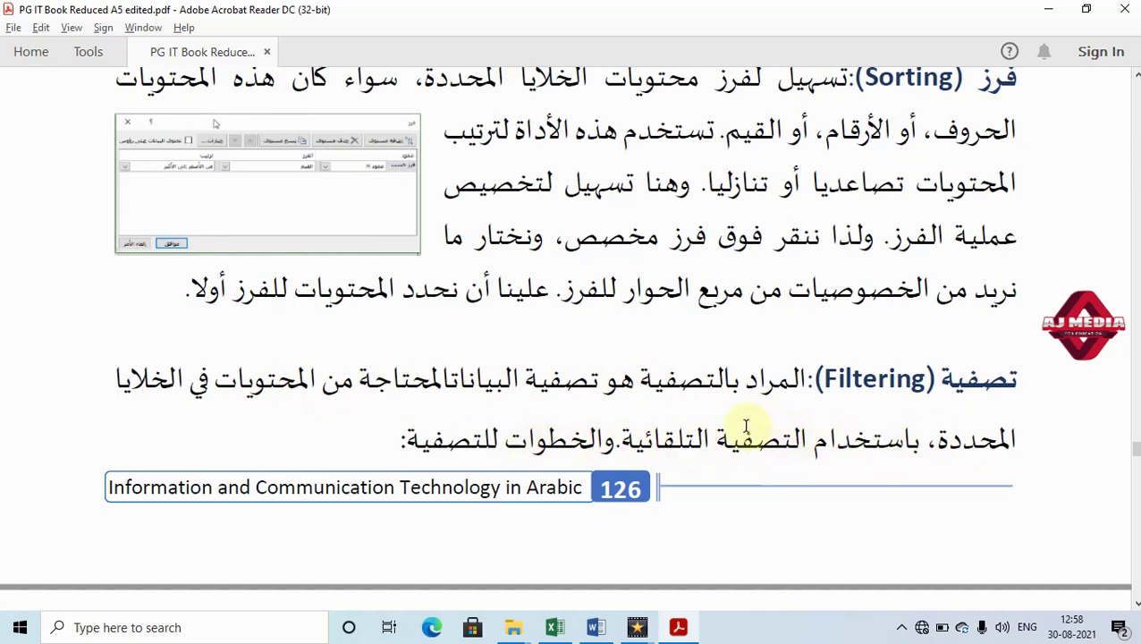
Scroll through PDF pages 126–127 reading the AutoFilter steps, then return to Excel
scroll(541, 445, down, 2)
scroll(540, 445, down, 1)
scroll(540, 444, down, 2)
scroll(541, 450, down, 4)
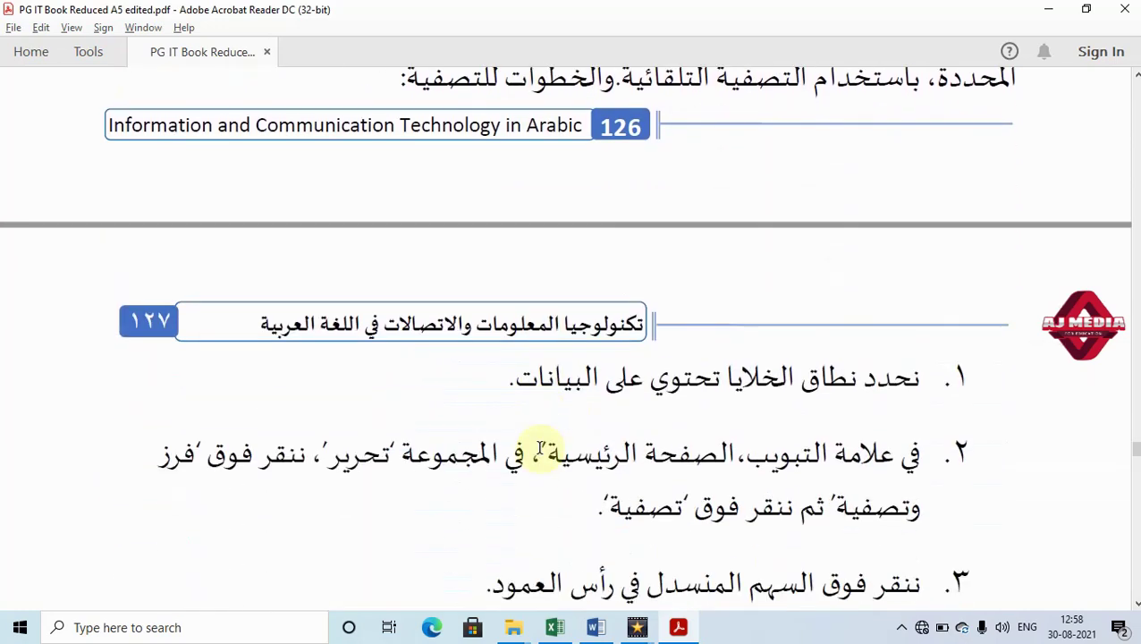
scroll(612, 459, down, 1)
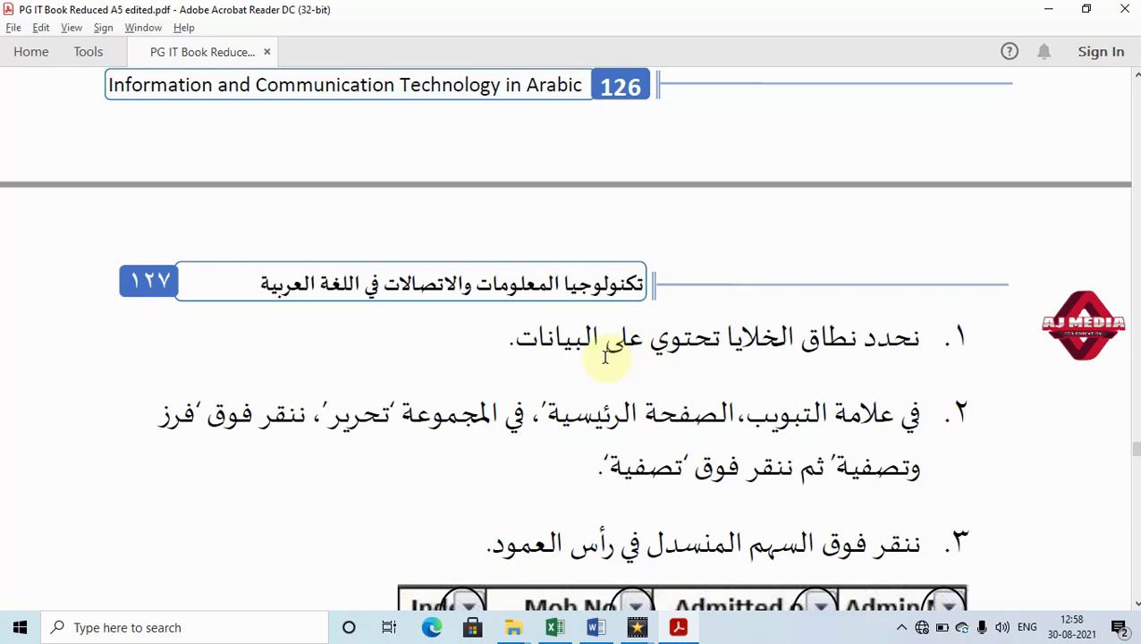
scroll(540, 348, down, 1)
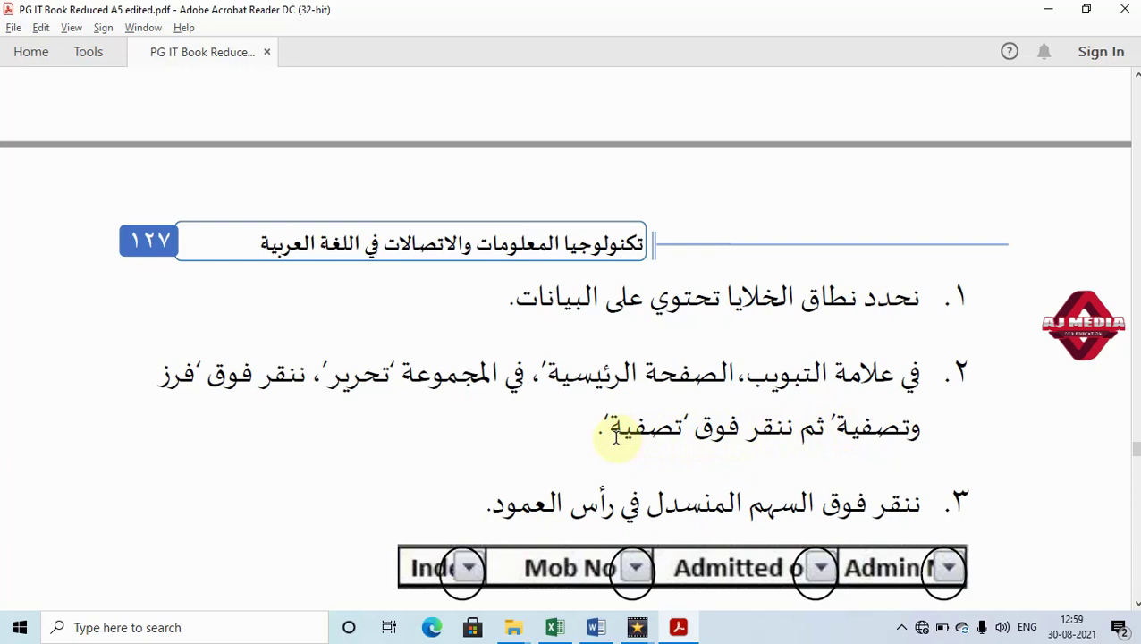
scroll(615, 436, down, 2)
scroll(621, 438, down, 1)
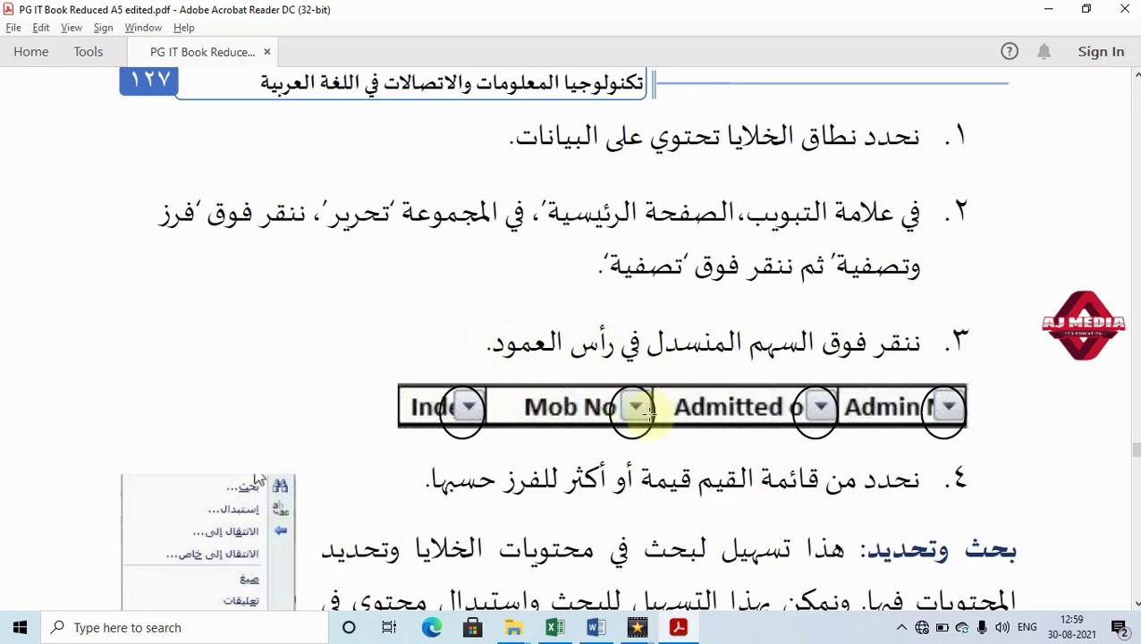
scroll(626, 404, down, 1)
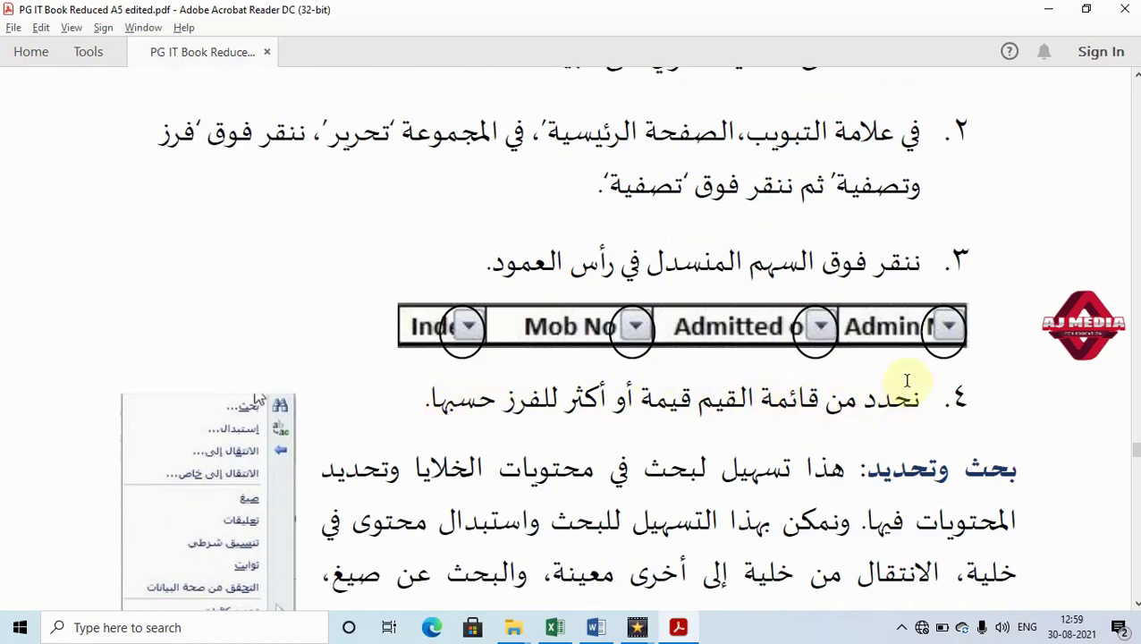
key(alt+Tab)
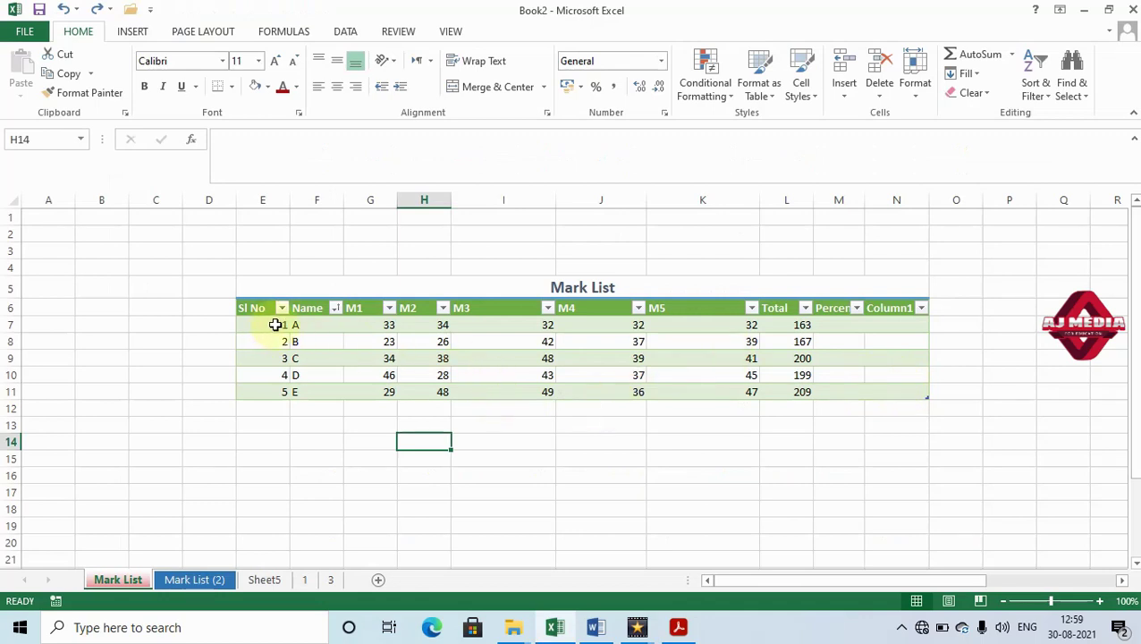
Turn off the filter arrows on the header row from Sl No to Column1
drag(254, 307, 920, 310)
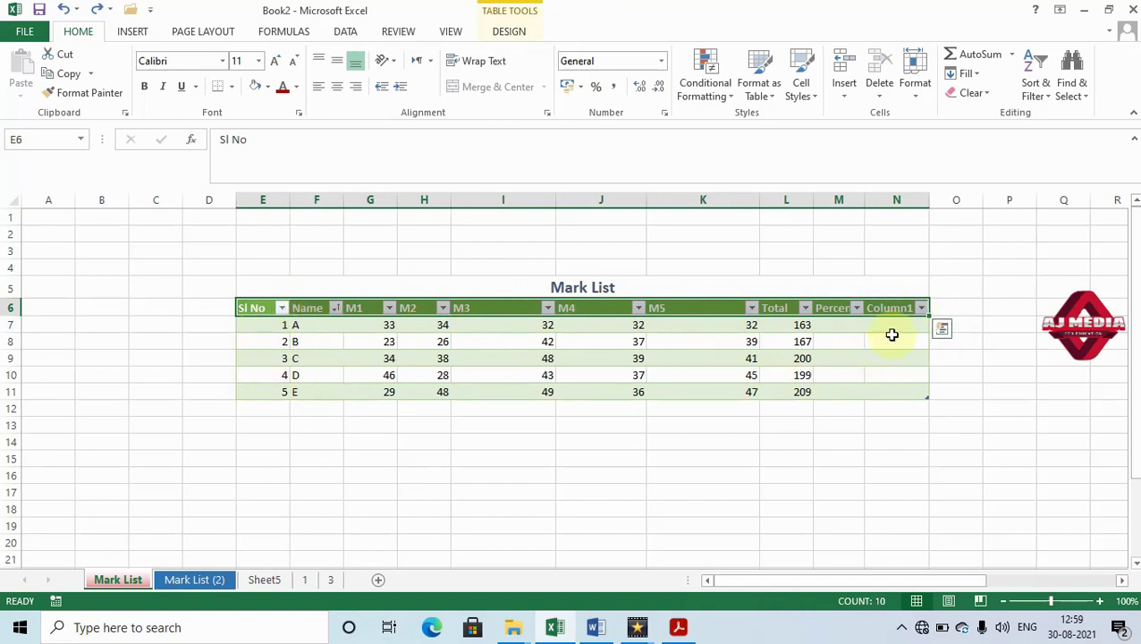
click(1035, 82)
click(1048, 178)
click(548, 457)
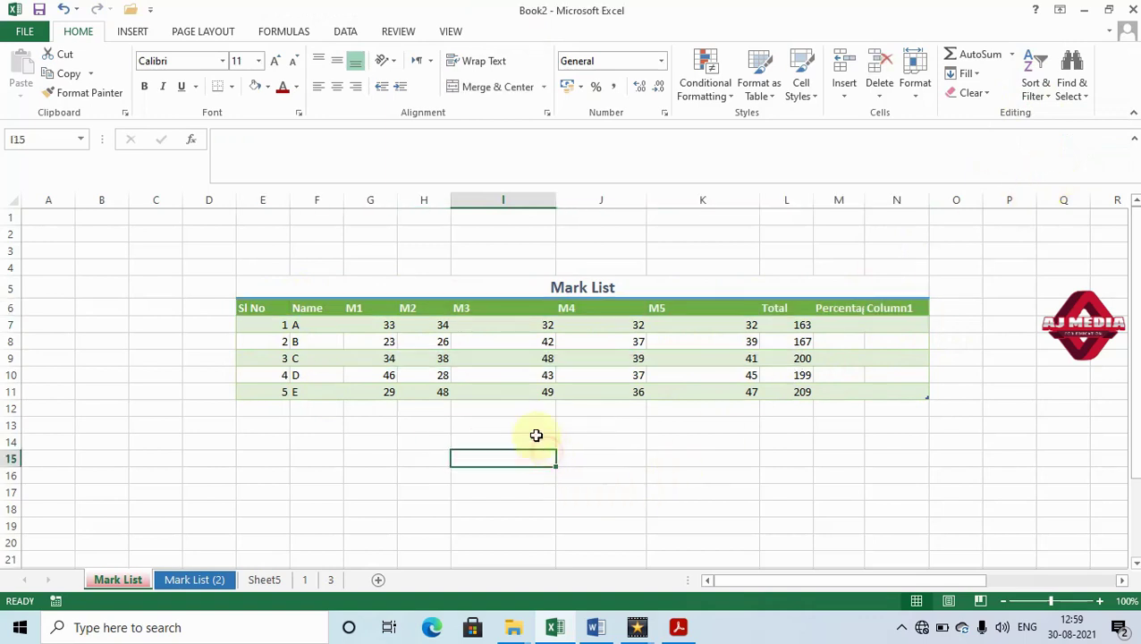
Select the M3, Sl No and Total header cells in turn
click(536, 325)
click(538, 311)
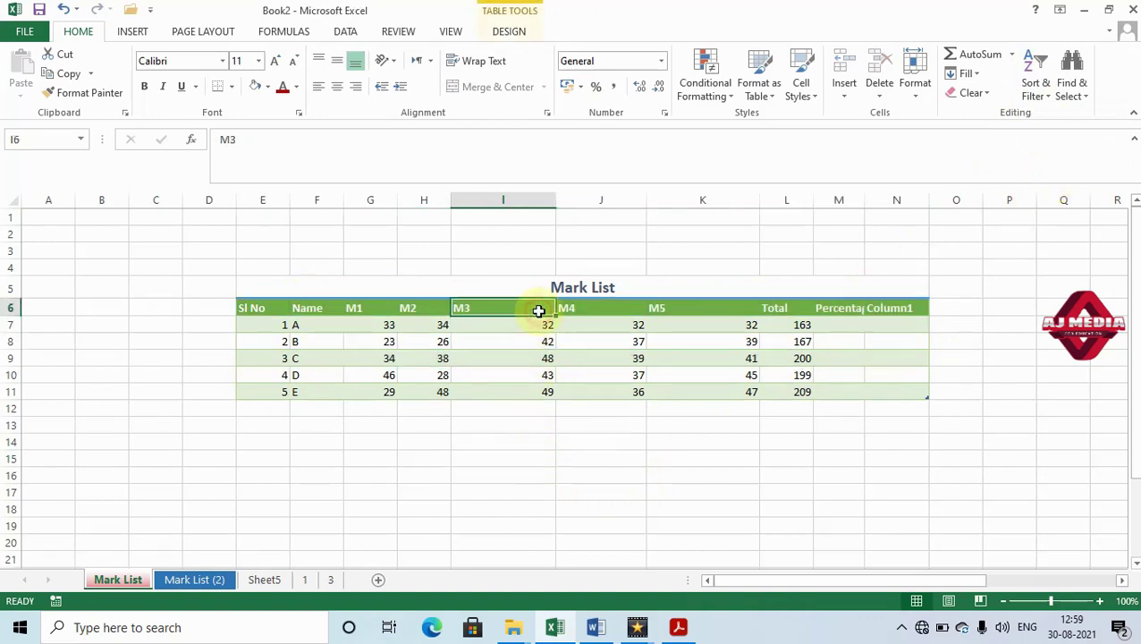
click(270, 309)
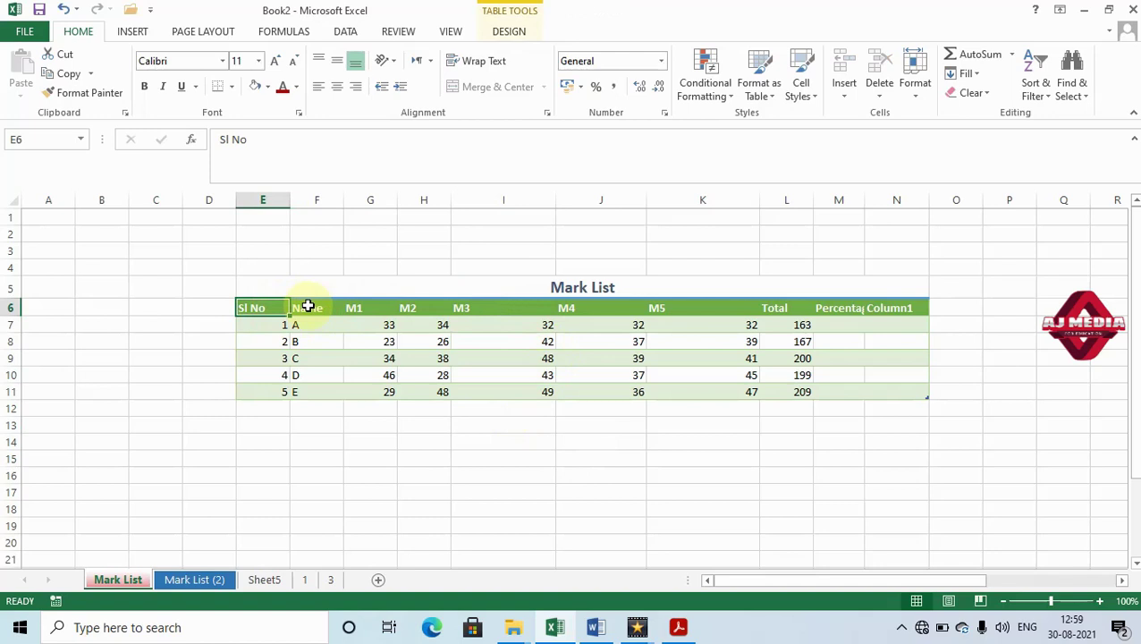
click(795, 310)
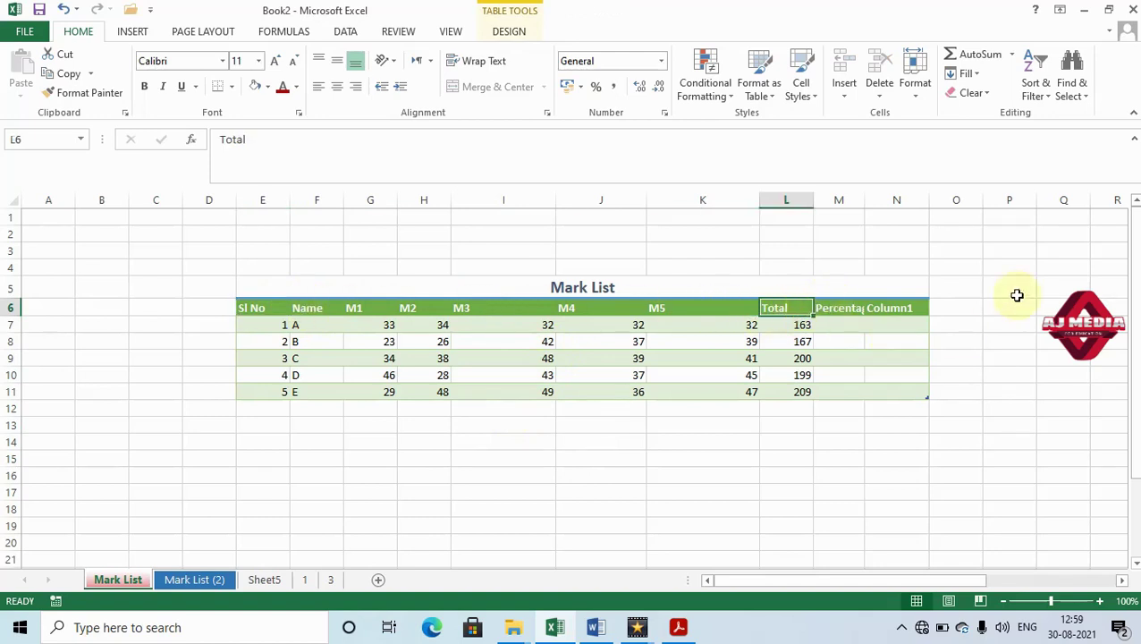
click(1040, 96)
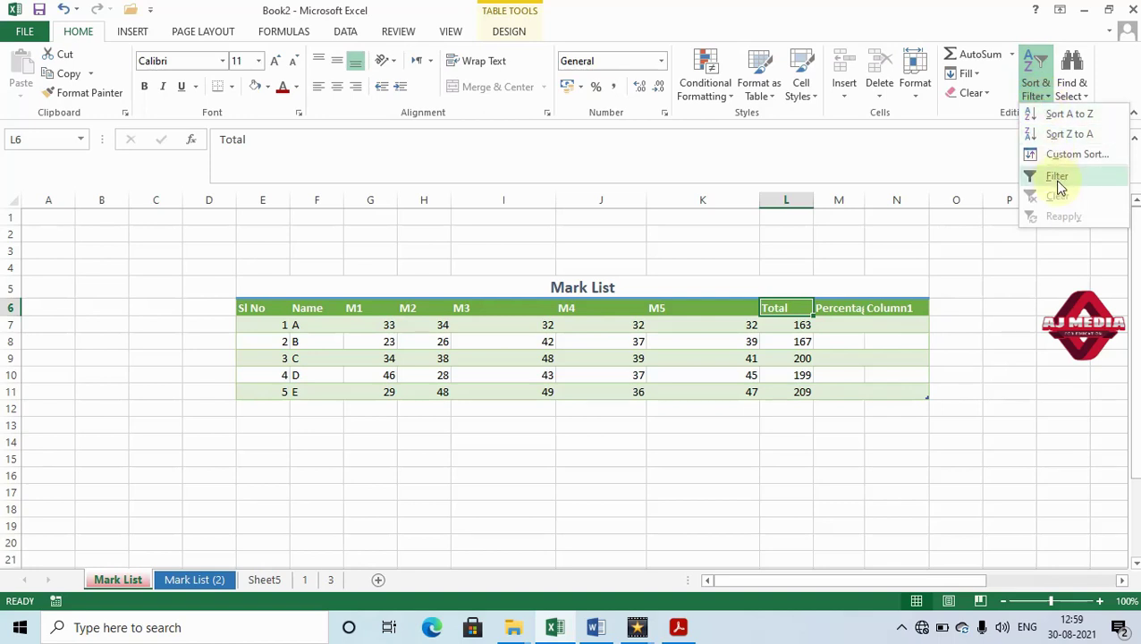
Turn filtering back on and filter the Total column to 200 and 209
click(1057, 177)
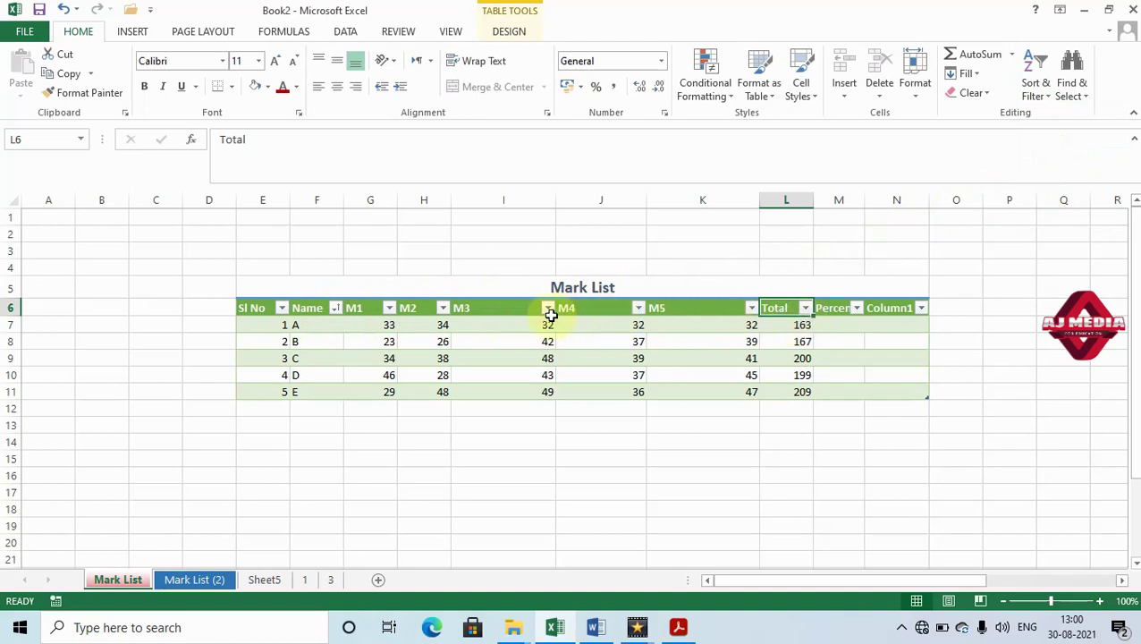
click(806, 309)
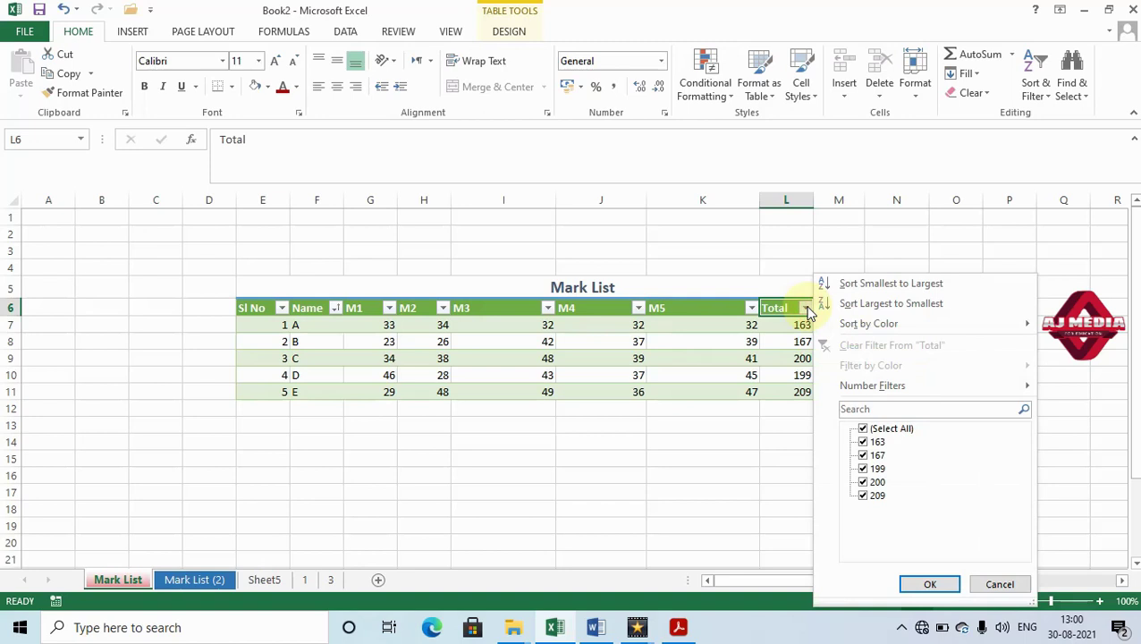
click(864, 429)
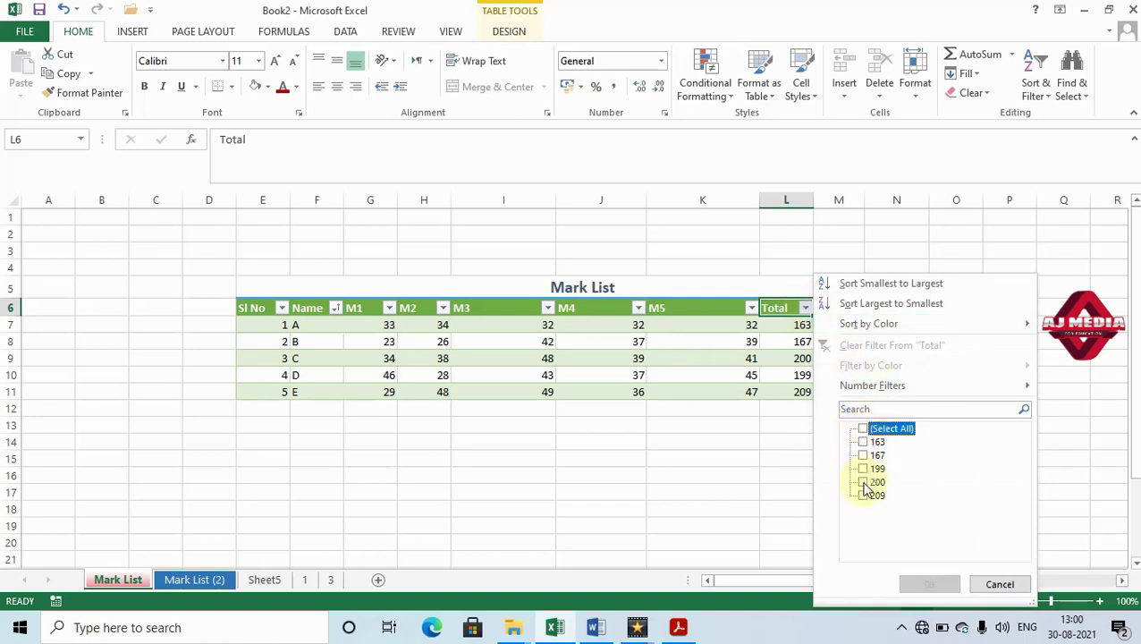
click(864, 483)
click(864, 496)
click(934, 585)
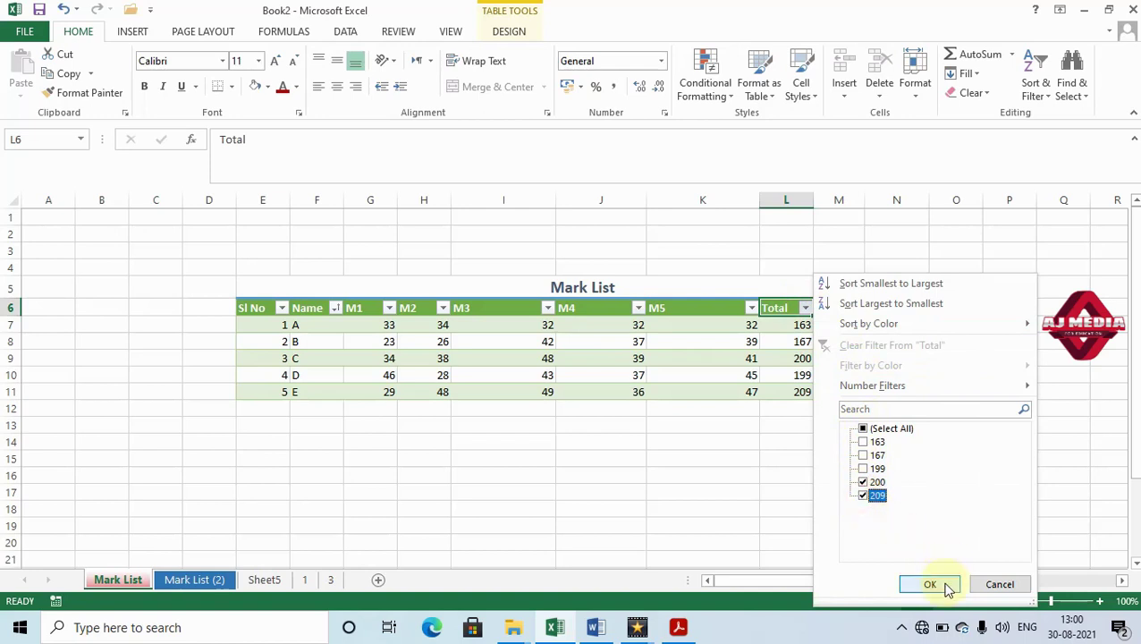
Copy the two filtered rows for C and E and paste them at F18
mouse_move(281, 326)
mouse_down()
mouse_move(827, 345)
mouse_move(787, 344)
mouse_up()
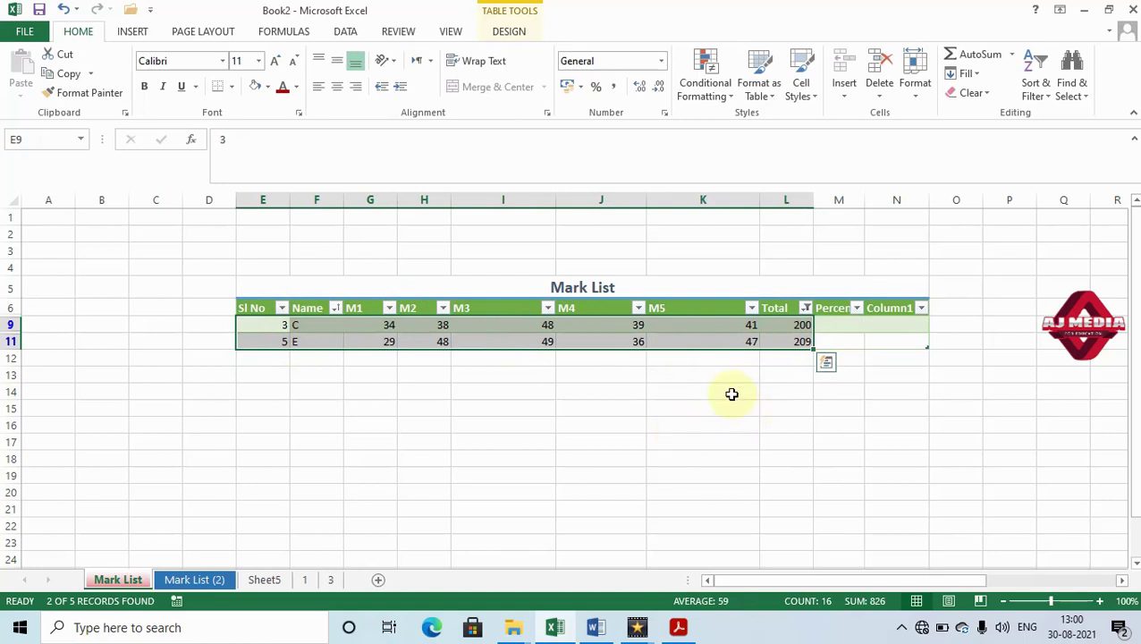
key(ctrl+c)
click(311, 459)
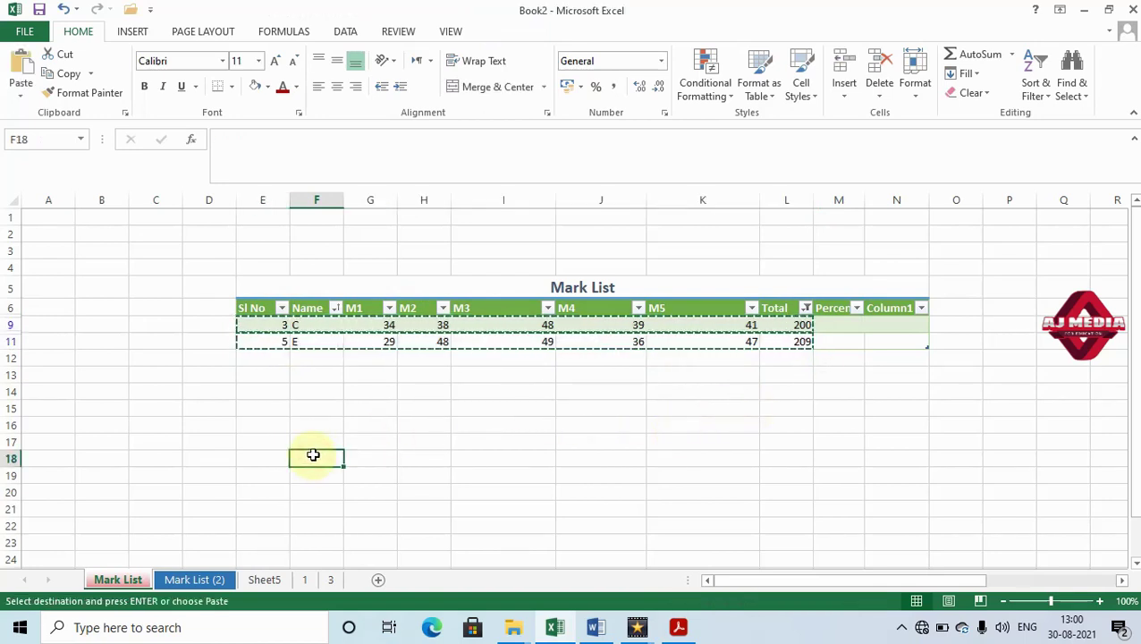
key(ctrl+v)
click(400, 392)
click(618, 375)
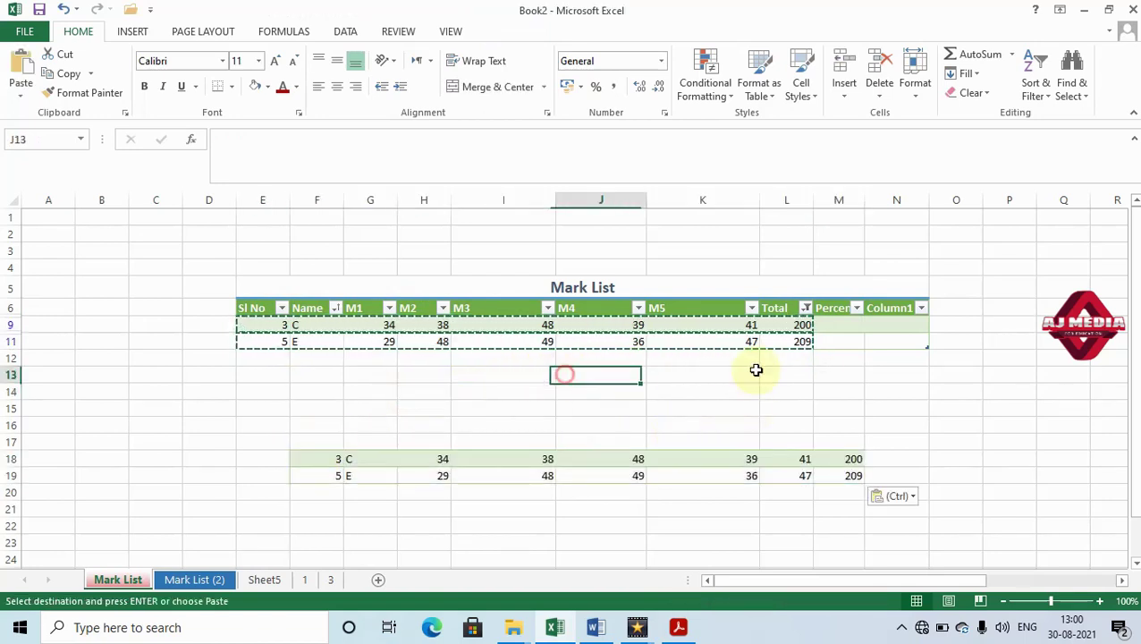
Reselect all Total values in the filter so every row shows again
click(806, 310)
click(864, 429)
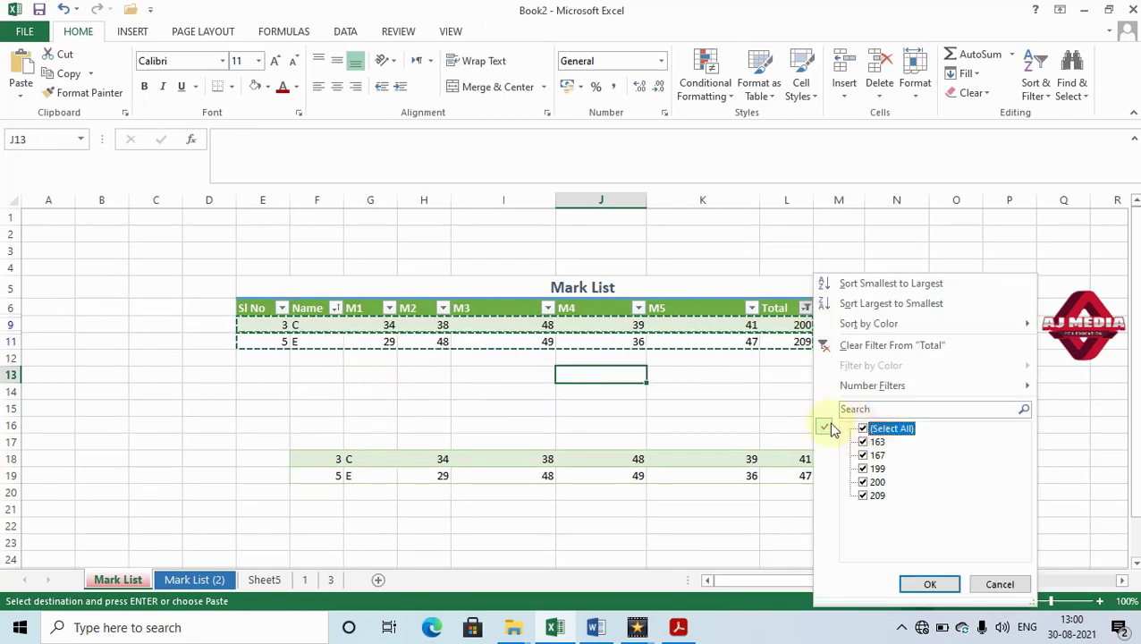
click(932, 586)
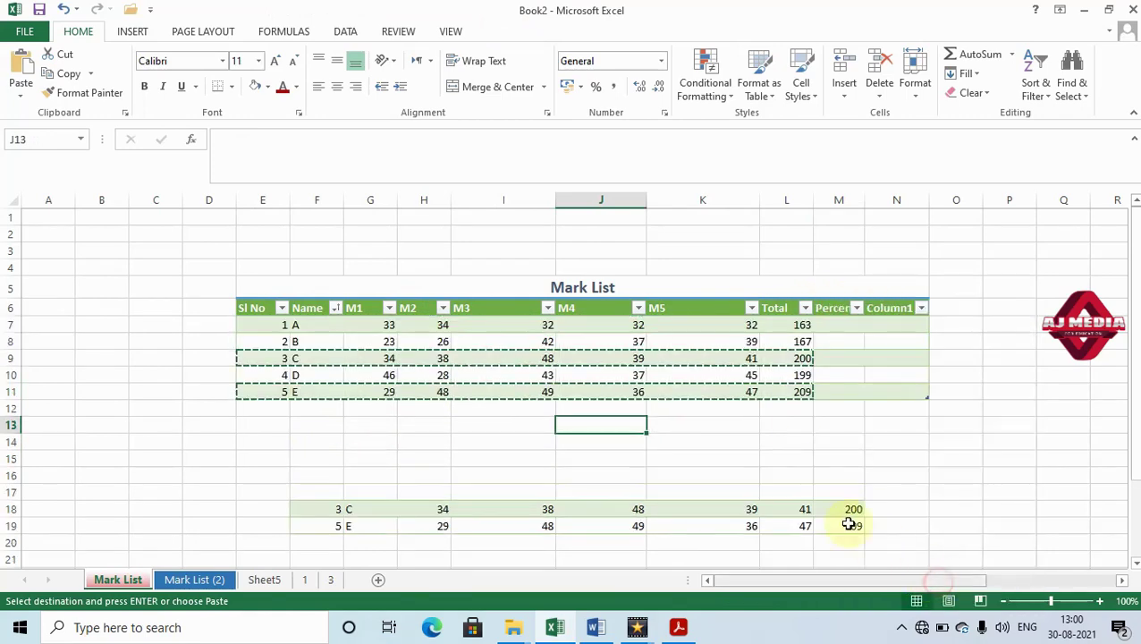
click(672, 426)
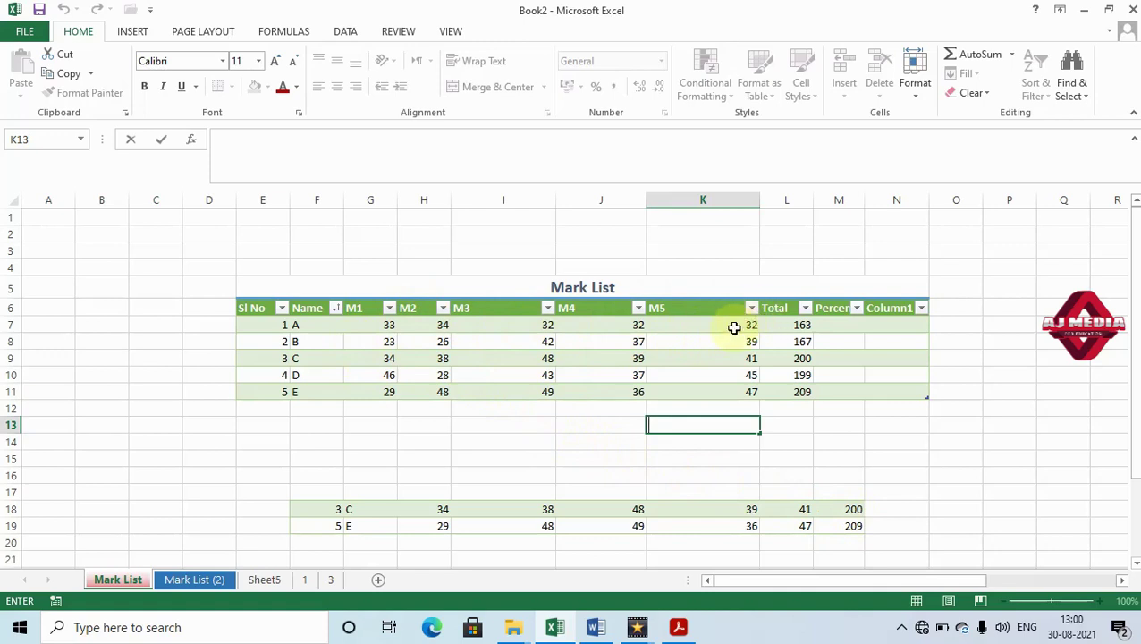
Filter the M5 column to 39 and 41, then undo it to show all students
click(767, 354)
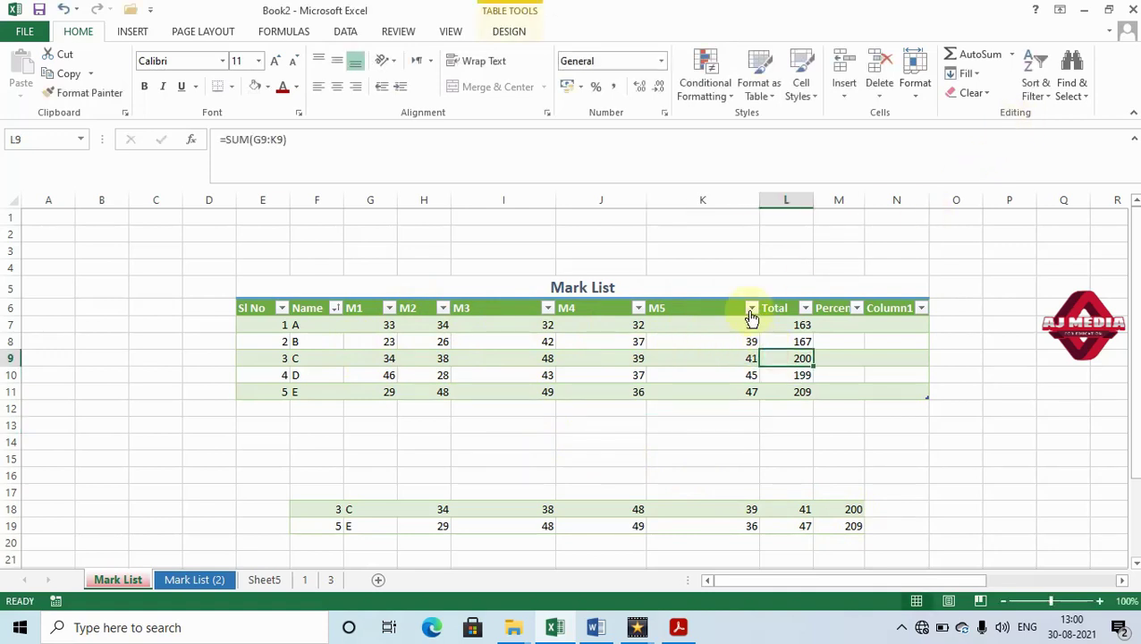
click(752, 308)
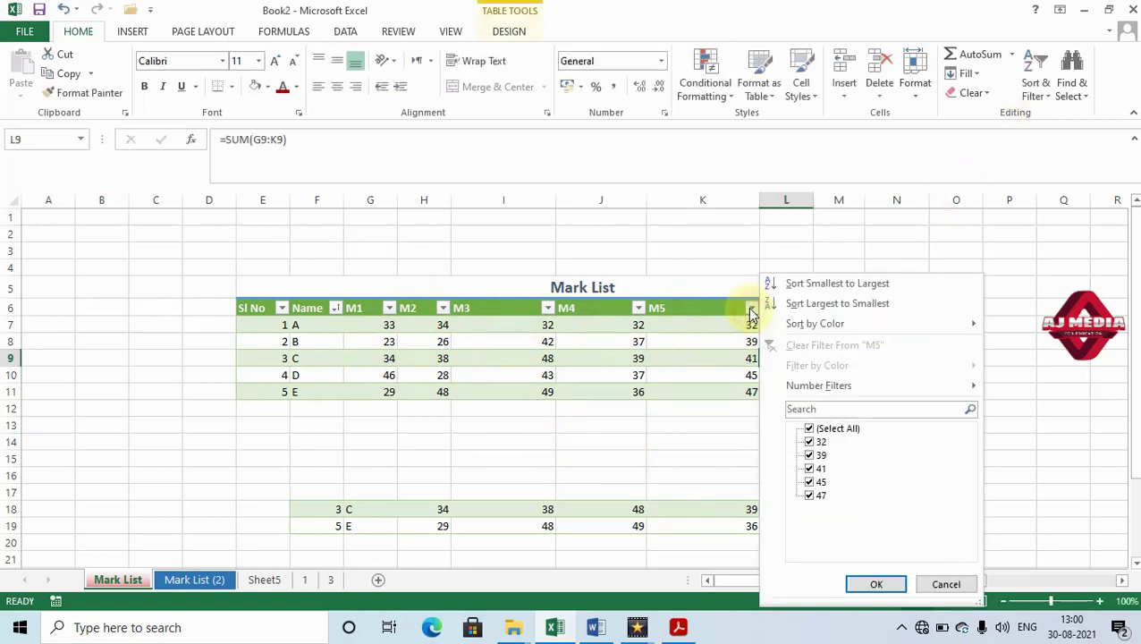
click(809, 429)
click(809, 456)
click(809, 469)
click(876, 585)
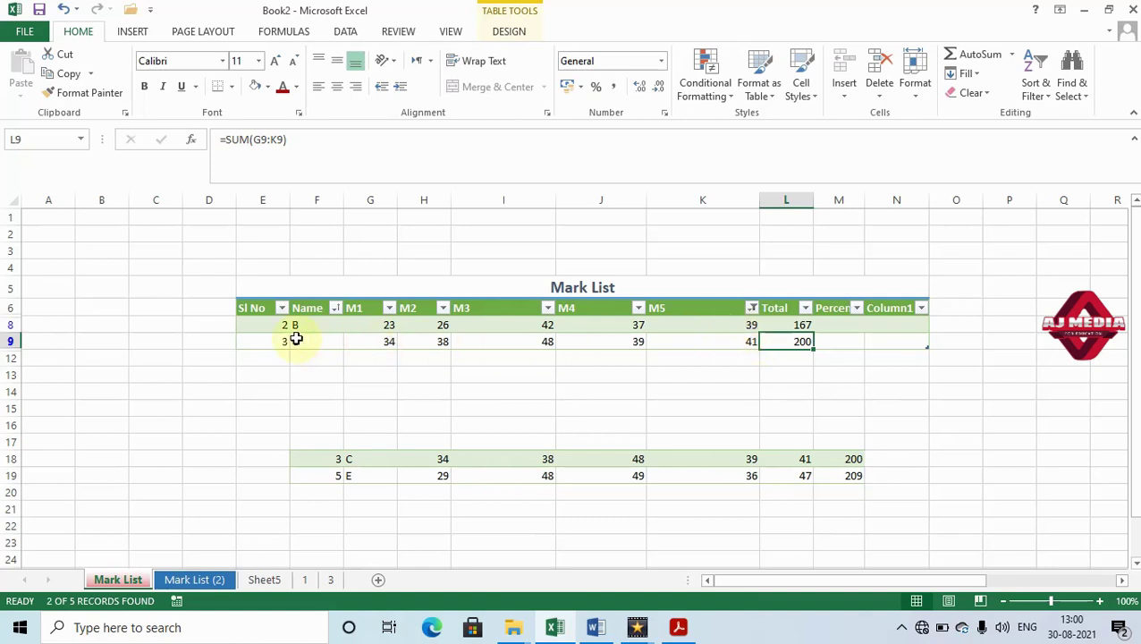
click(851, 388)
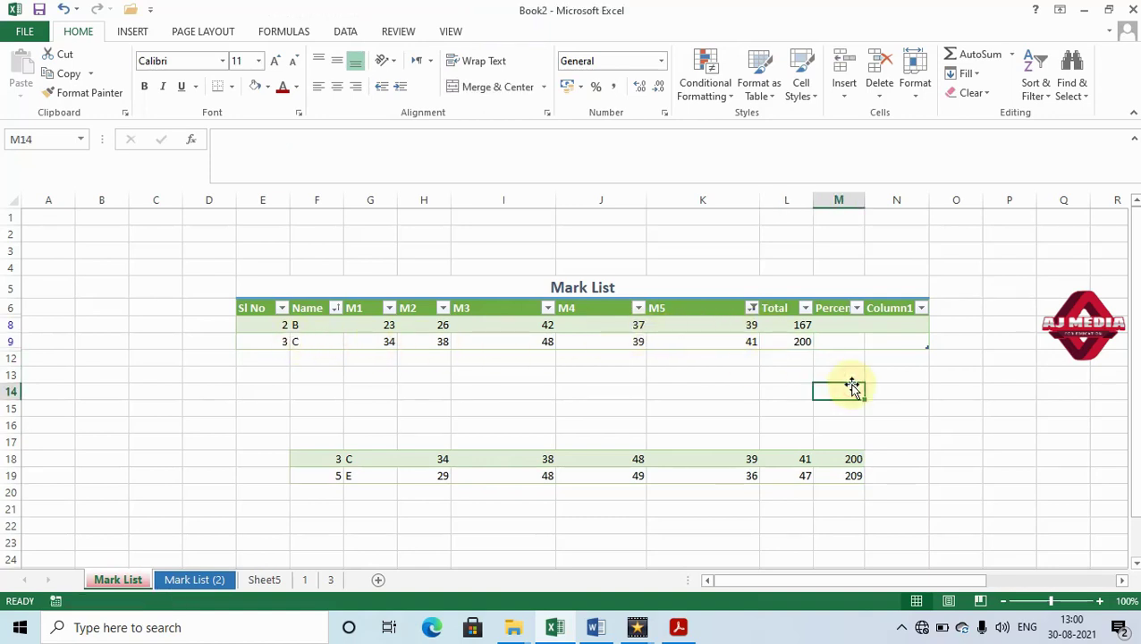
key(ctrl+z)
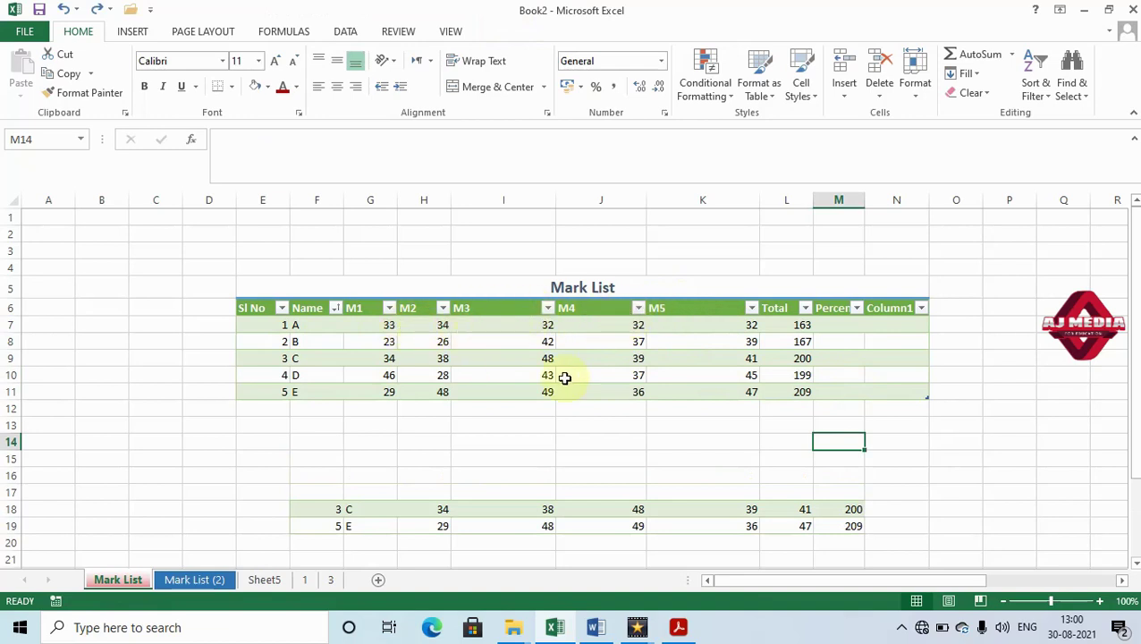
Clear all filters applied to the Mark List table
click(1050, 97)
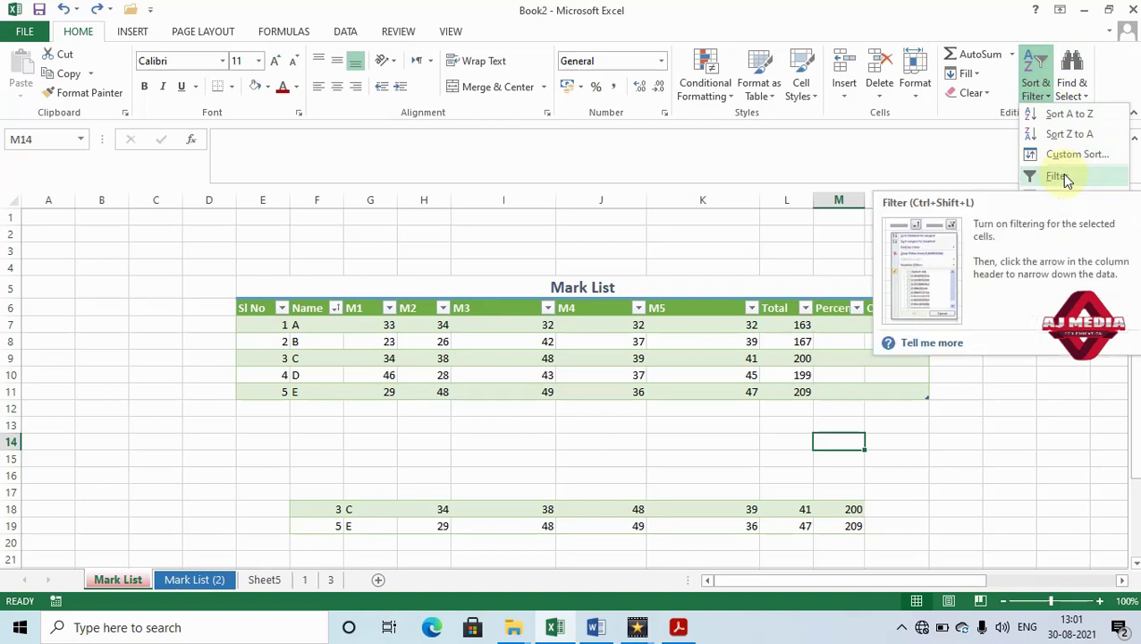
click(622, 361)
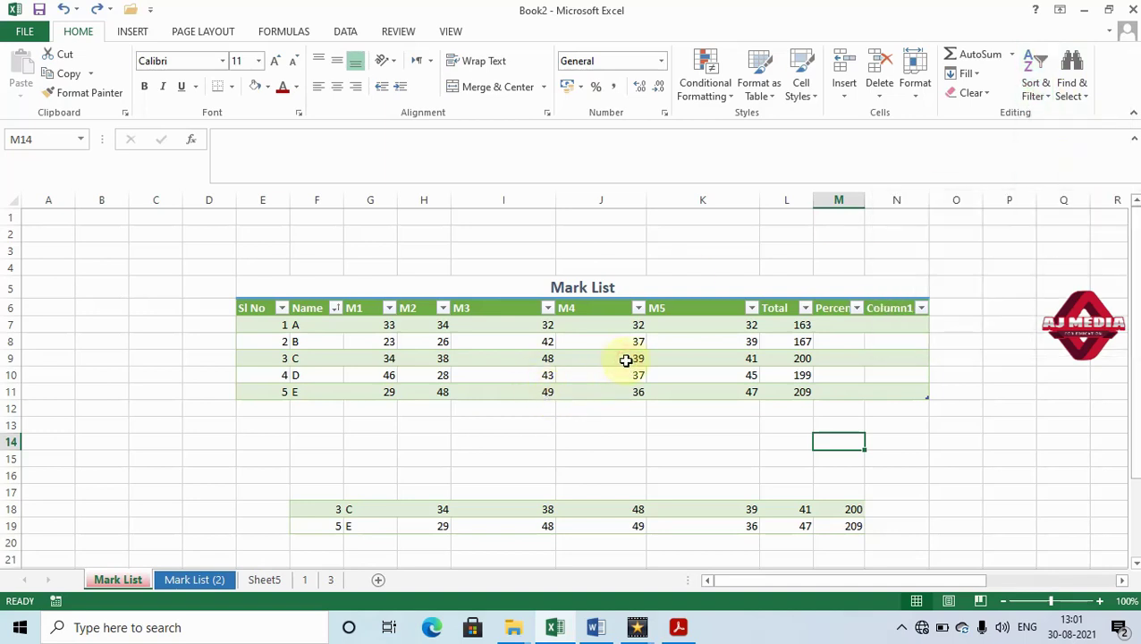
click(729, 310)
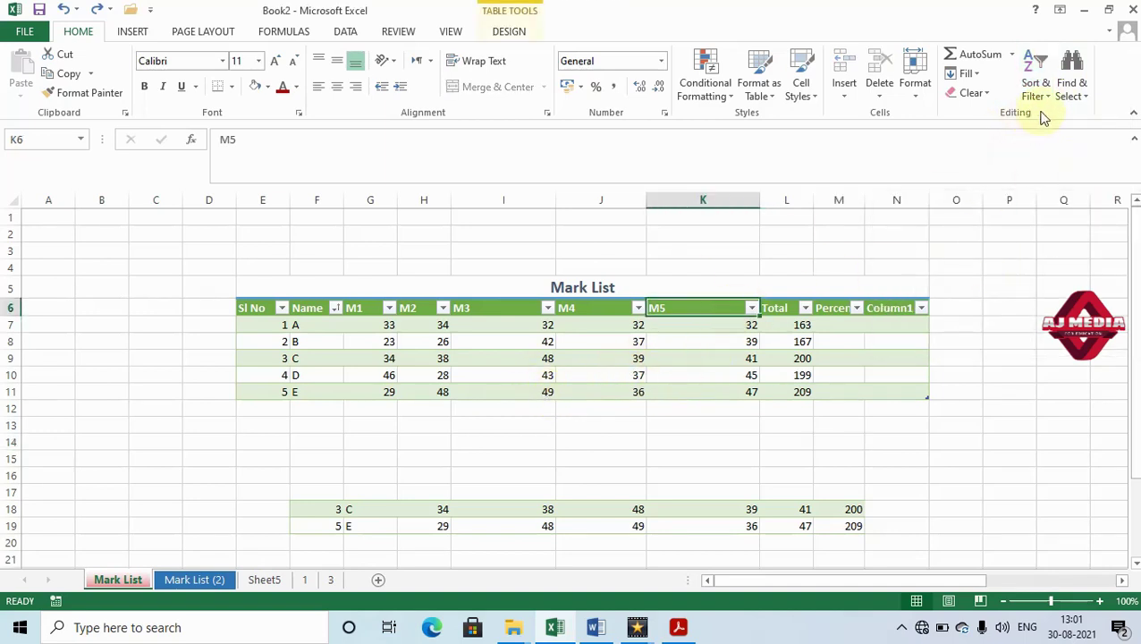
click(1038, 89)
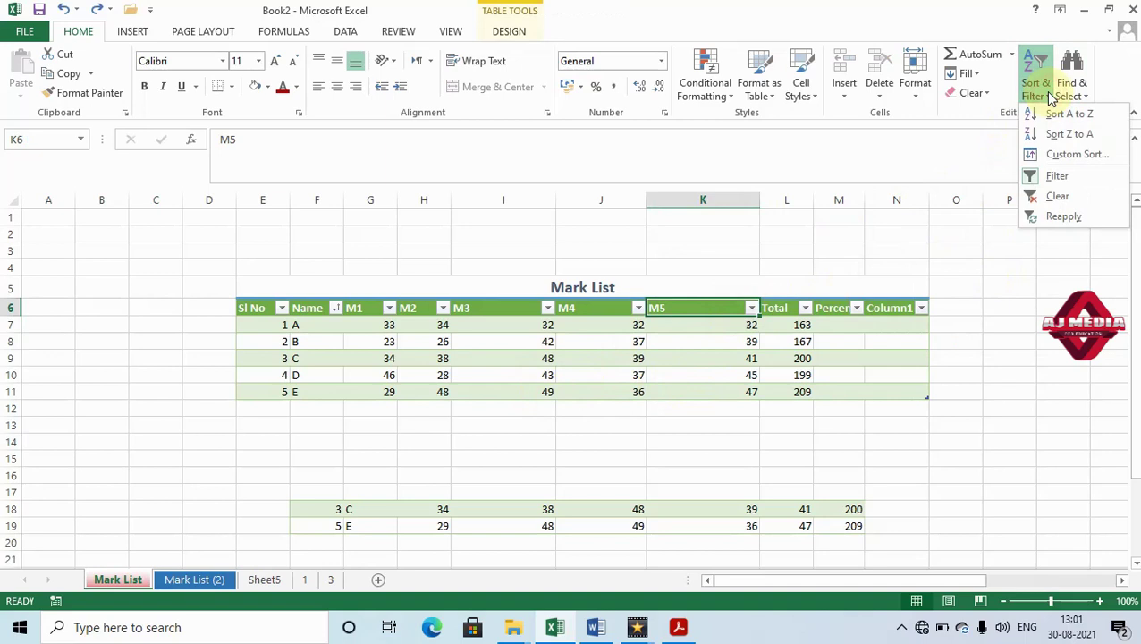
click(1058, 198)
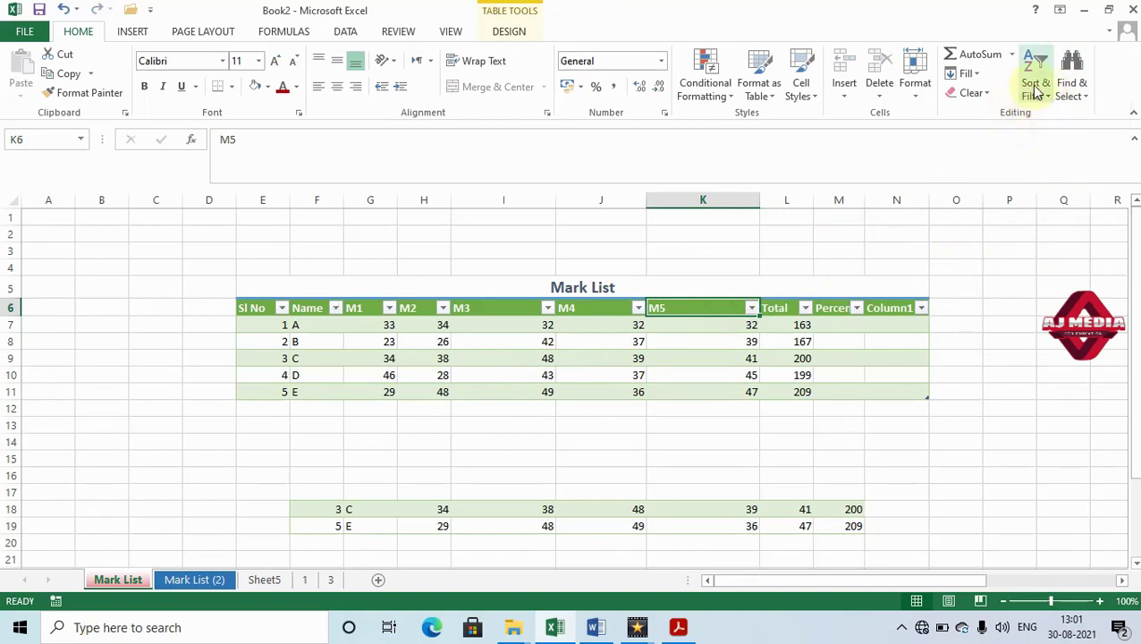
Turn off the filter arrows on the table's header row
click(752, 308)
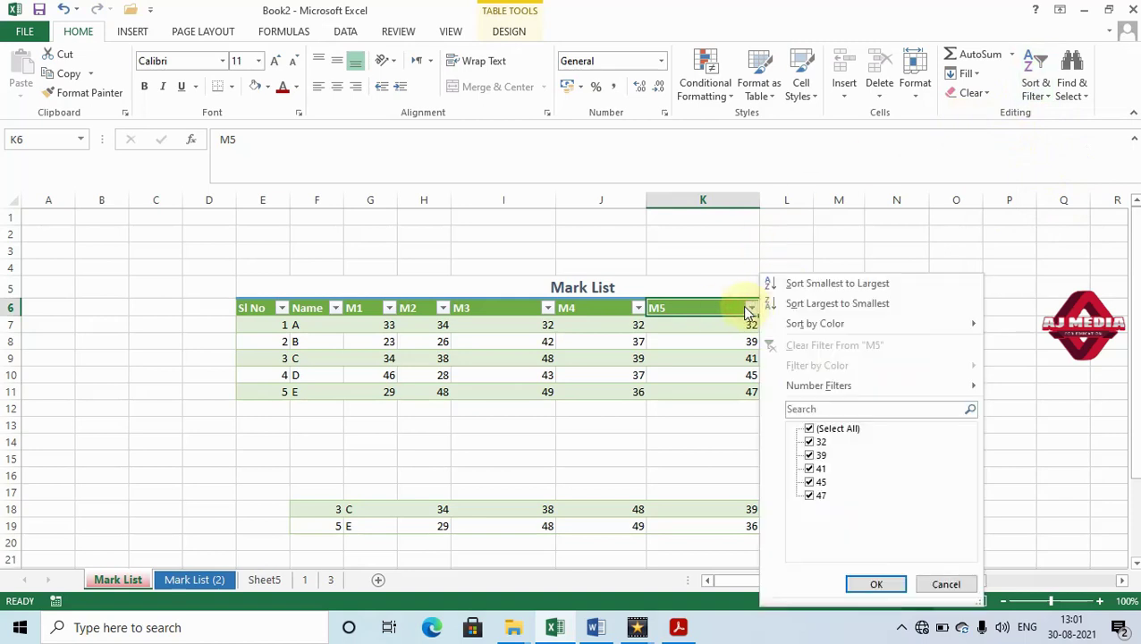
click(685, 306)
click(1037, 97)
click(1048, 170)
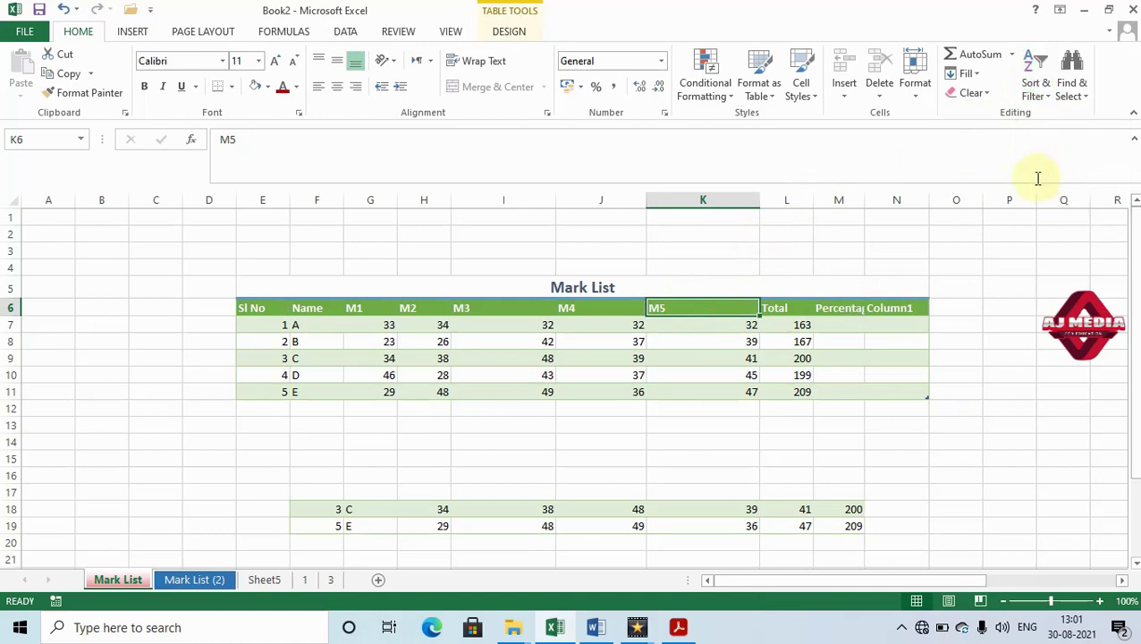
click(656, 341)
click(688, 306)
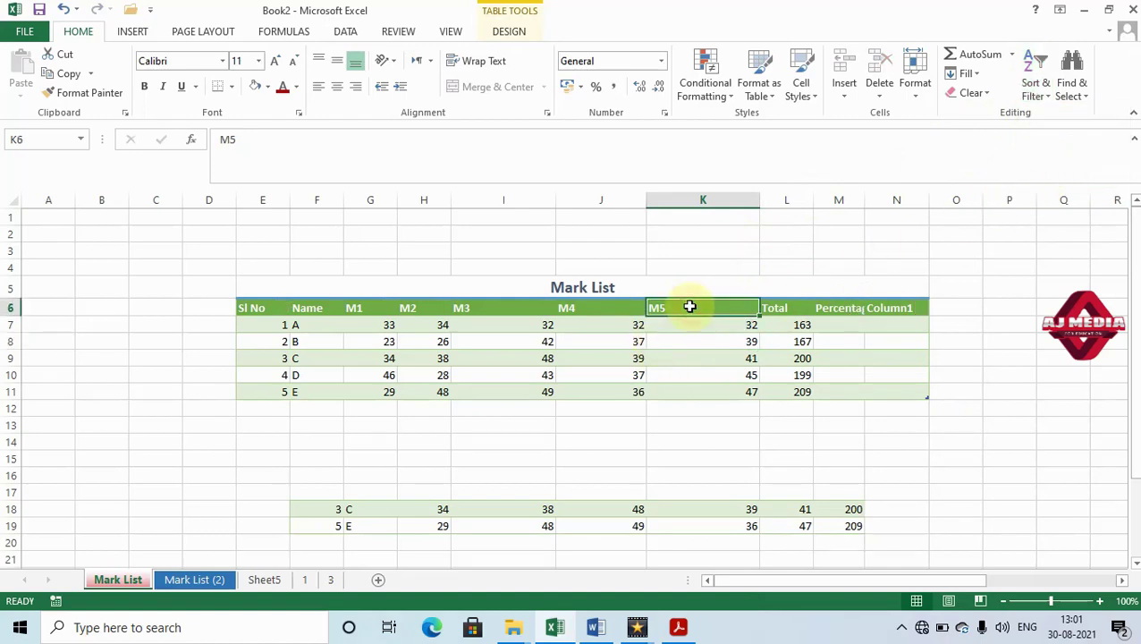
scroll(692, 339, down, 1)
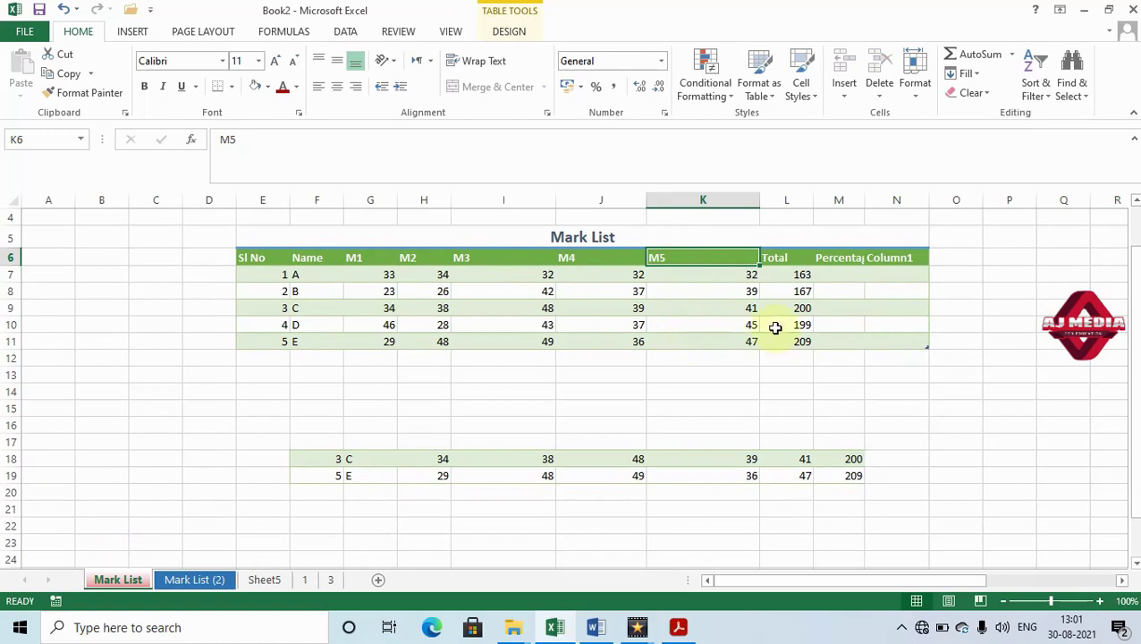
click(1050, 100)
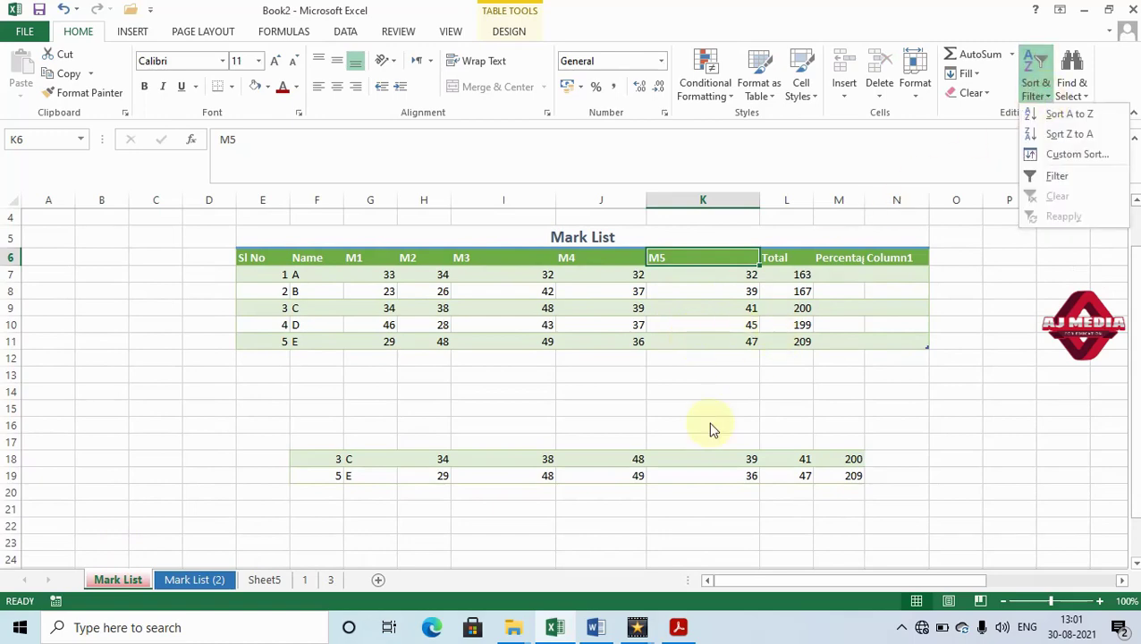
Switch to the Acrobat PDF guide and scroll around its filtering page
click(678, 627)
scroll(796, 394, down, 1)
scroll(764, 376, up, 1)
scroll(642, 331, up, 2)
scroll(822, 327, up, 2)
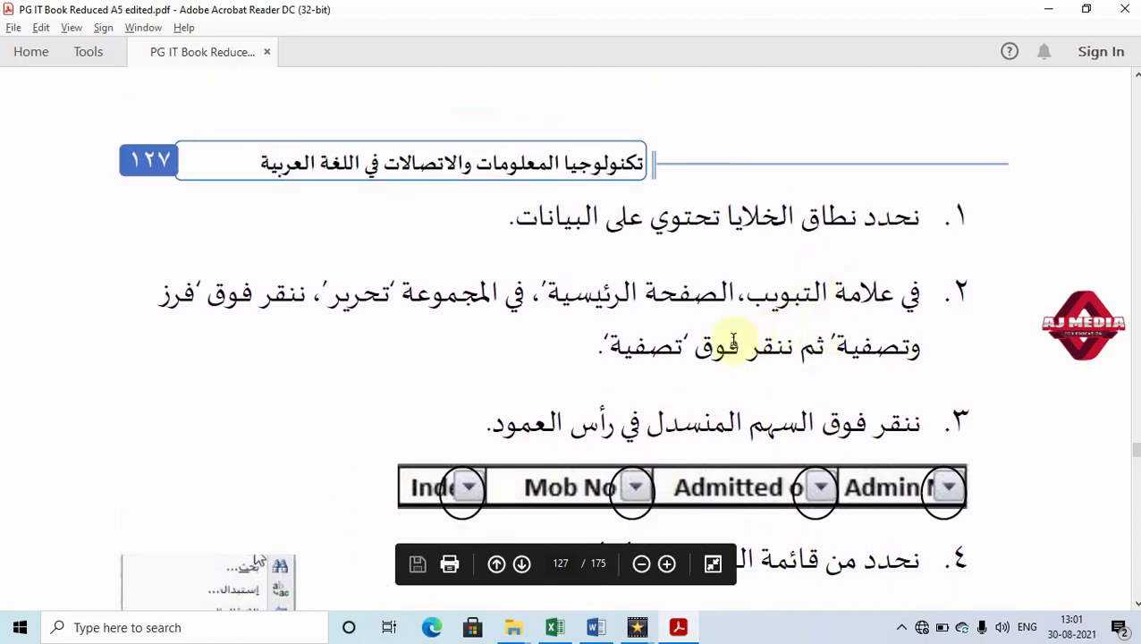
scroll(611, 370, down, 4)
scroll(611, 370, down, 2)
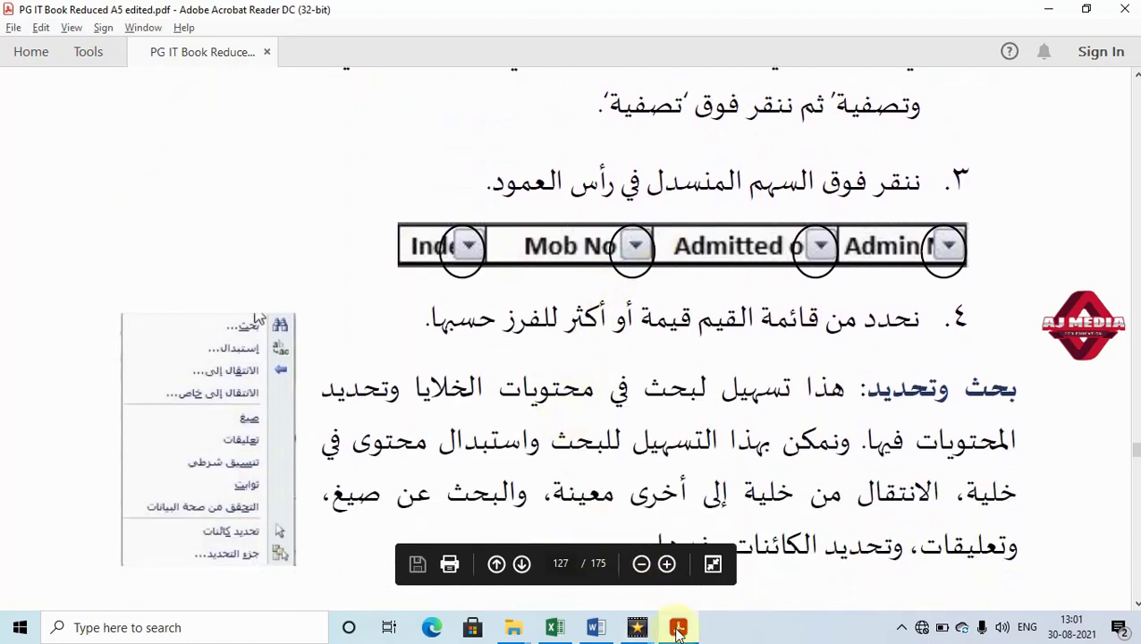
Back in Excel, check the SUM formulas behind the totals, then return to the PDF
click(554, 629)
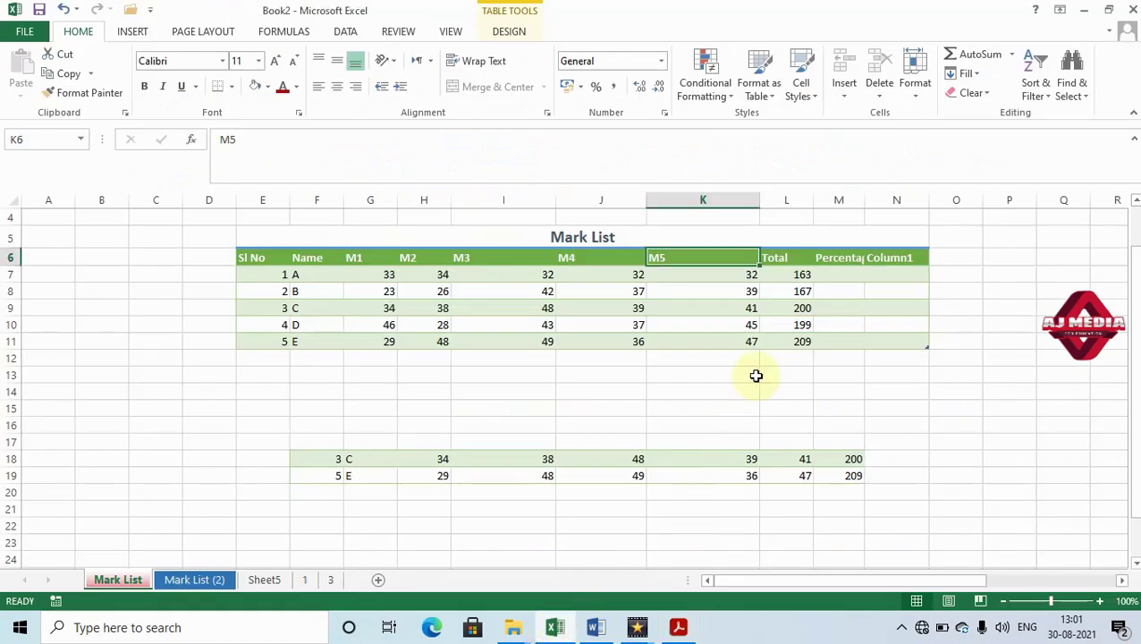
click(752, 326)
click(833, 273)
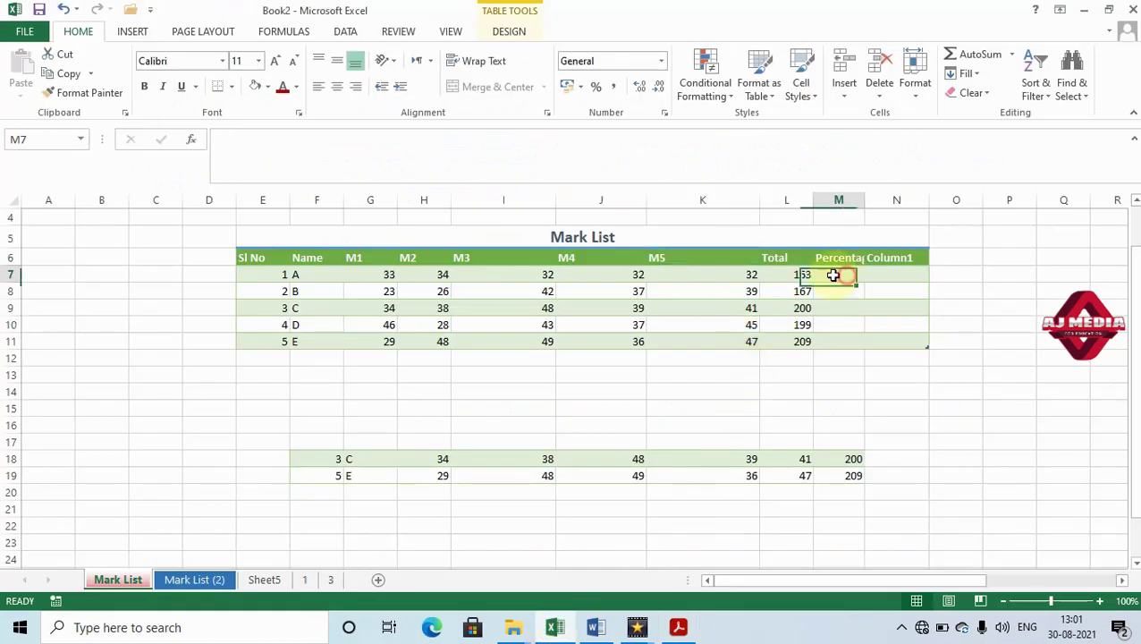
click(801, 274)
click(797, 325)
click(790, 377)
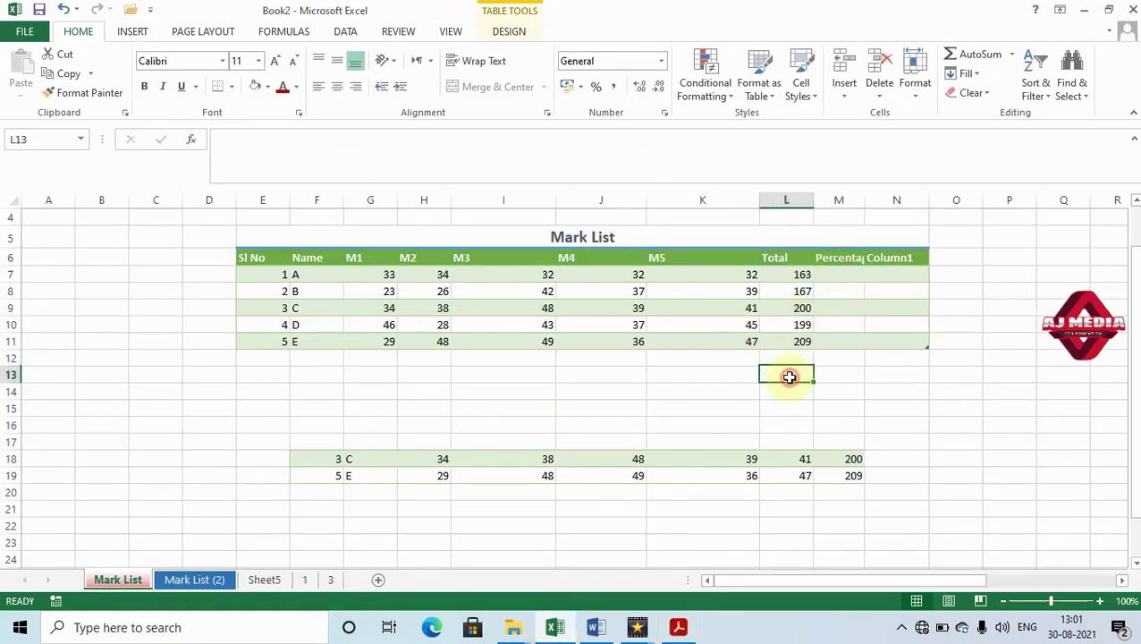
click(678, 629)
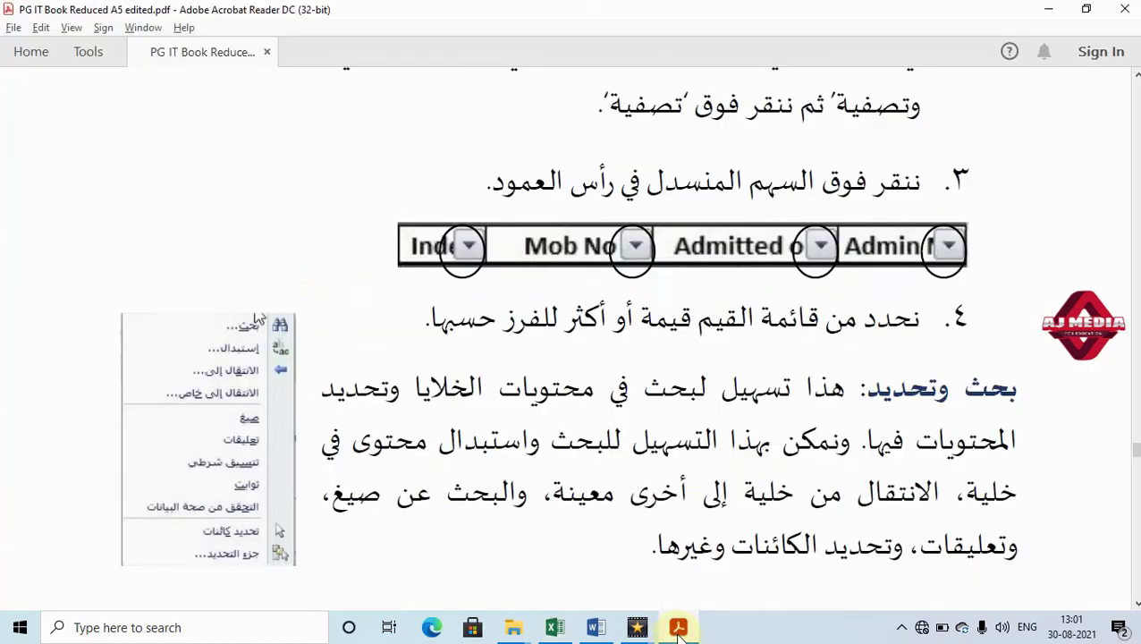
Scroll down the PDF page covering filtering and Find & Select
scroll(908, 380, down, 2)
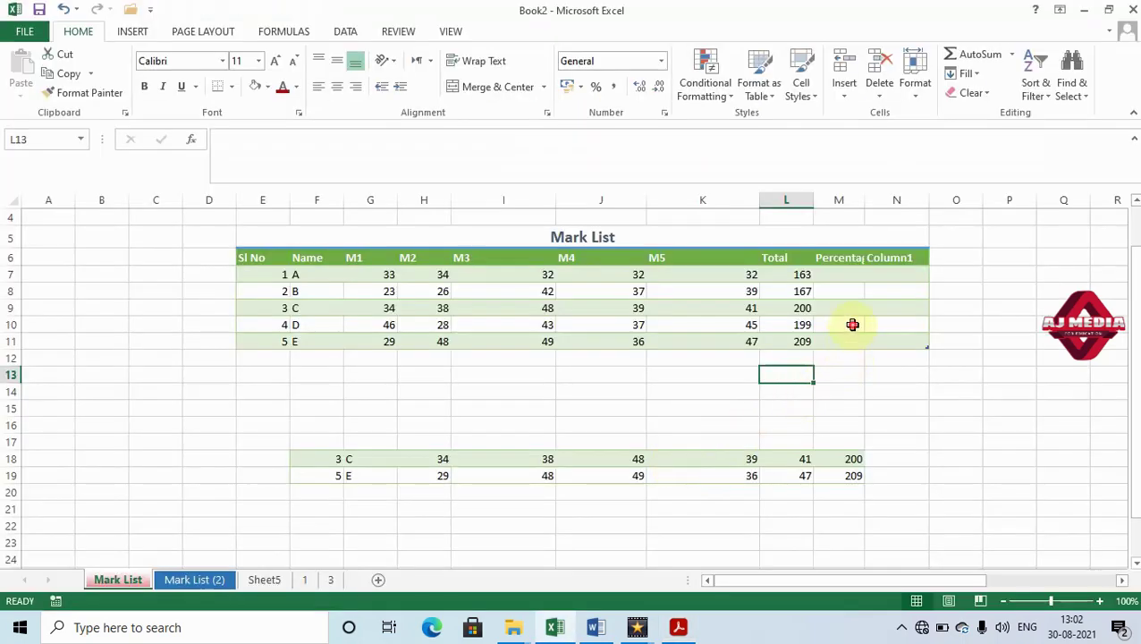
From an empty Percentage cell, run a Find search on the sheet, then close the dialog
click(853, 325)
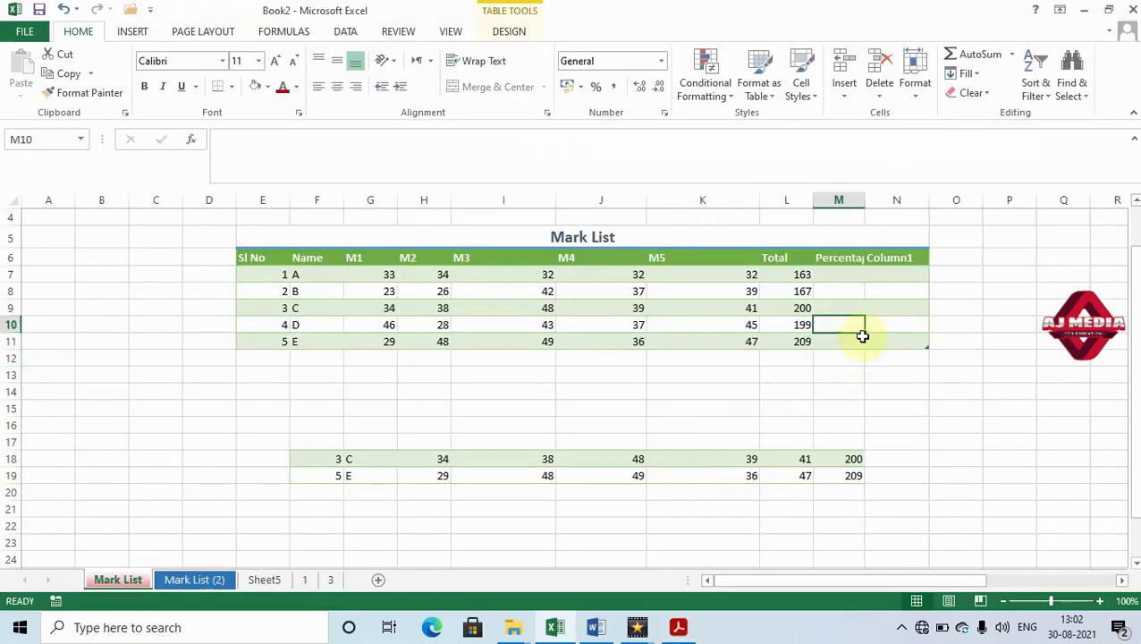
click(1084, 100)
click(1070, 114)
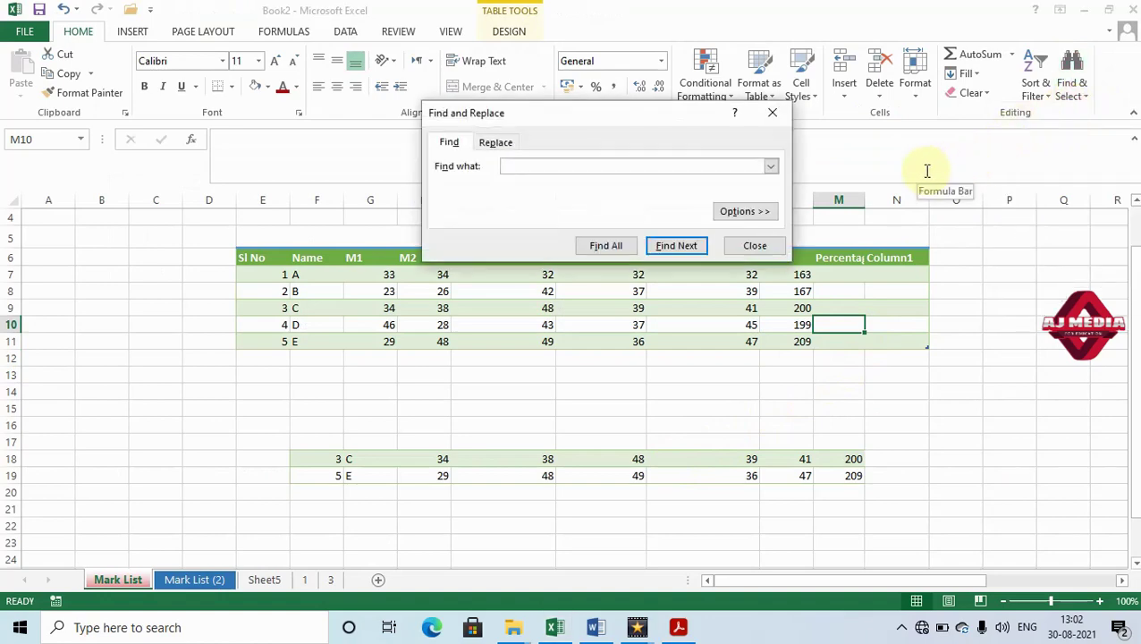
text(a)
key(Return)
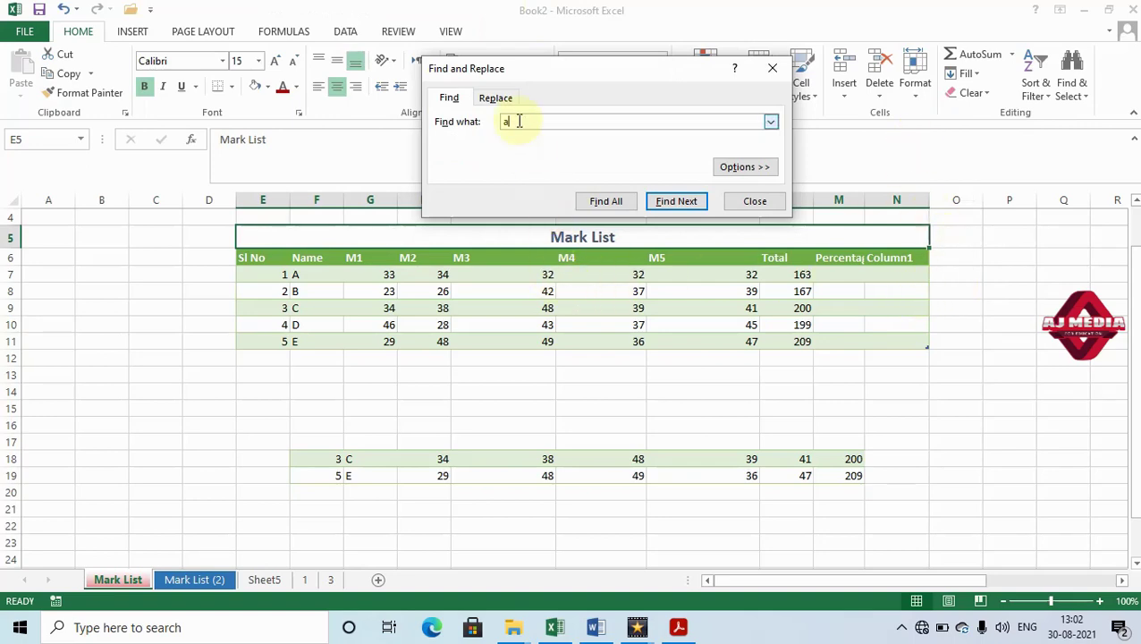
click(772, 69)
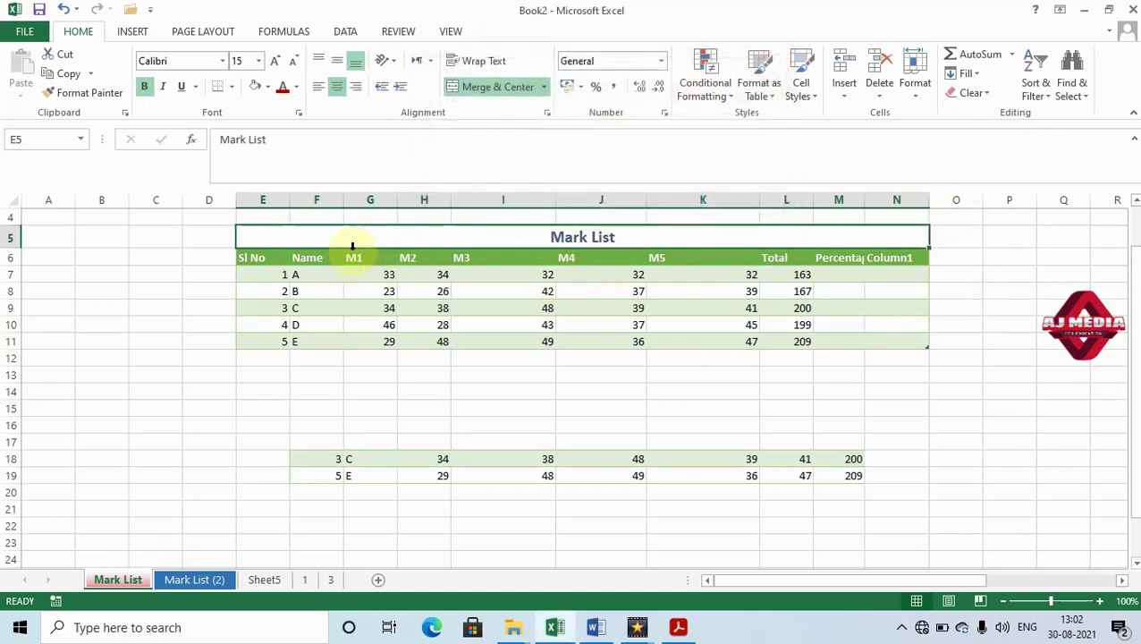
Search the Name column F with Find, stepping through matches to student A
click(318, 197)
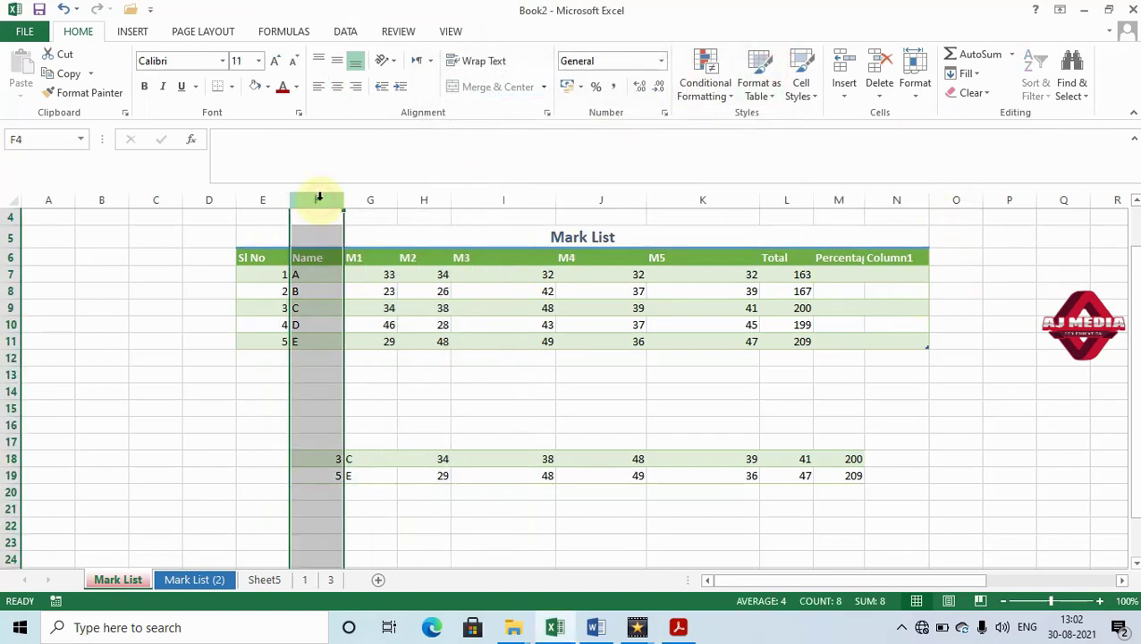
click(1089, 100)
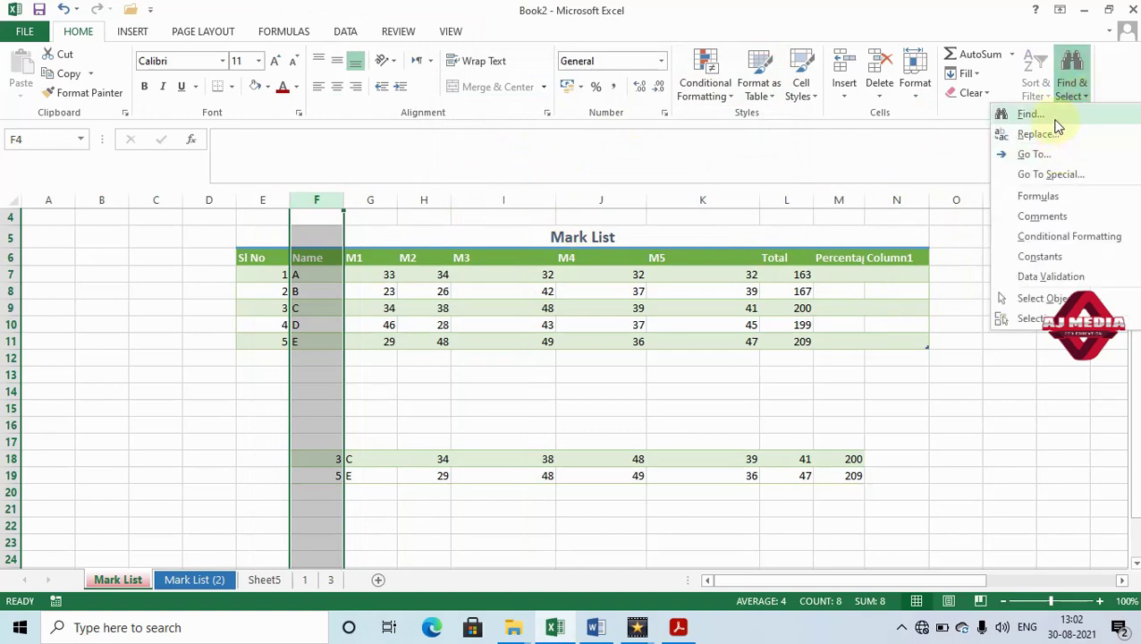
click(1054, 118)
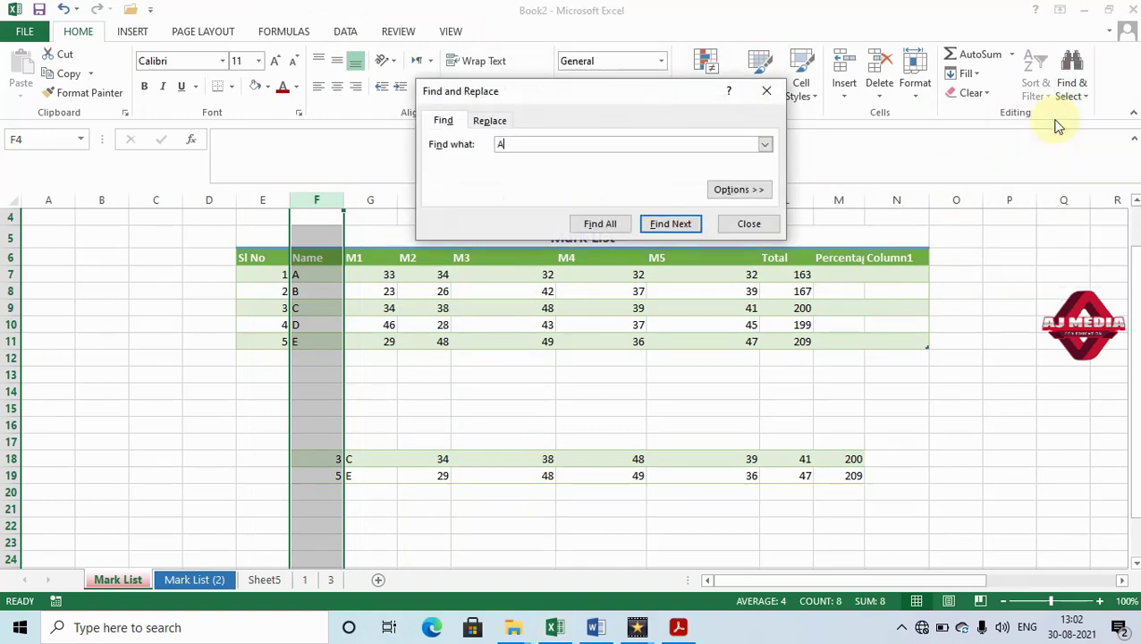
key(Return)
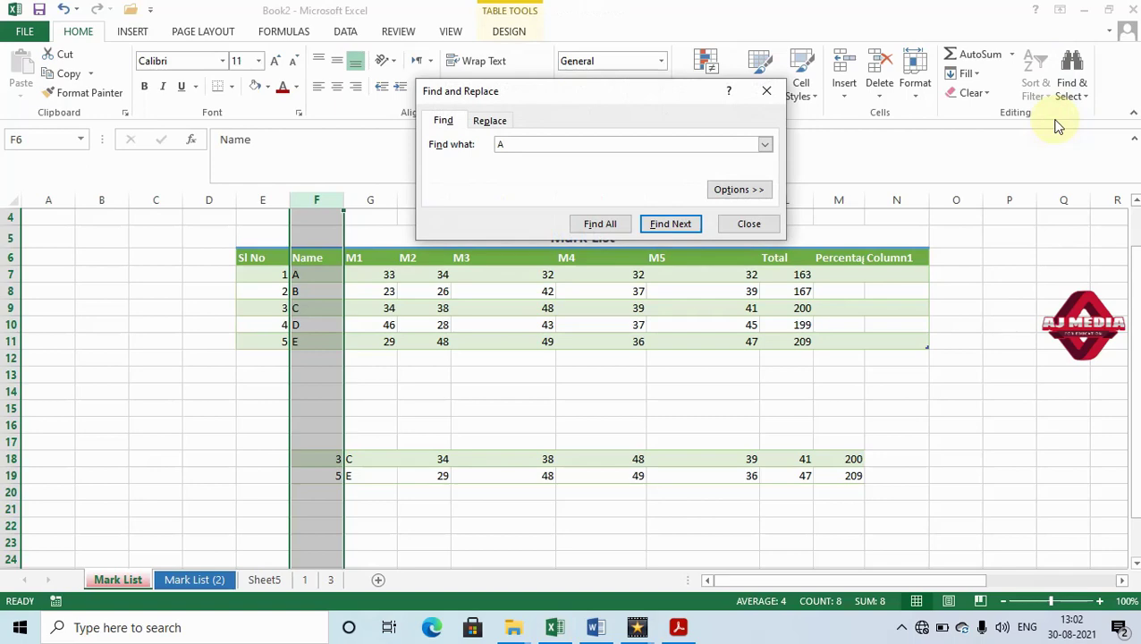
key(Return)
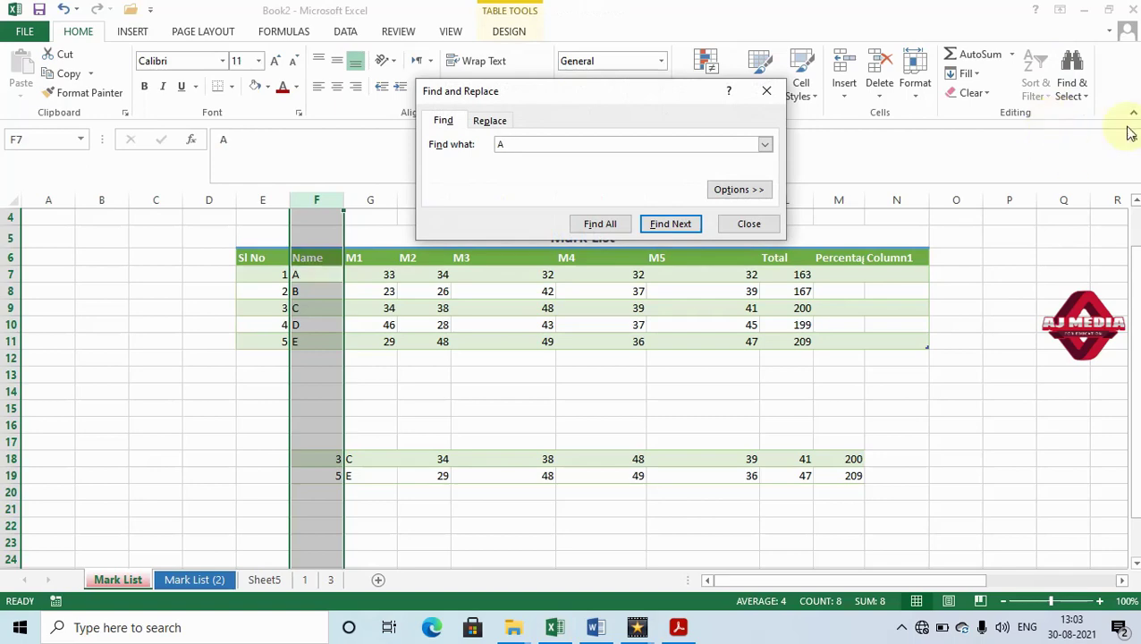
click(766, 91)
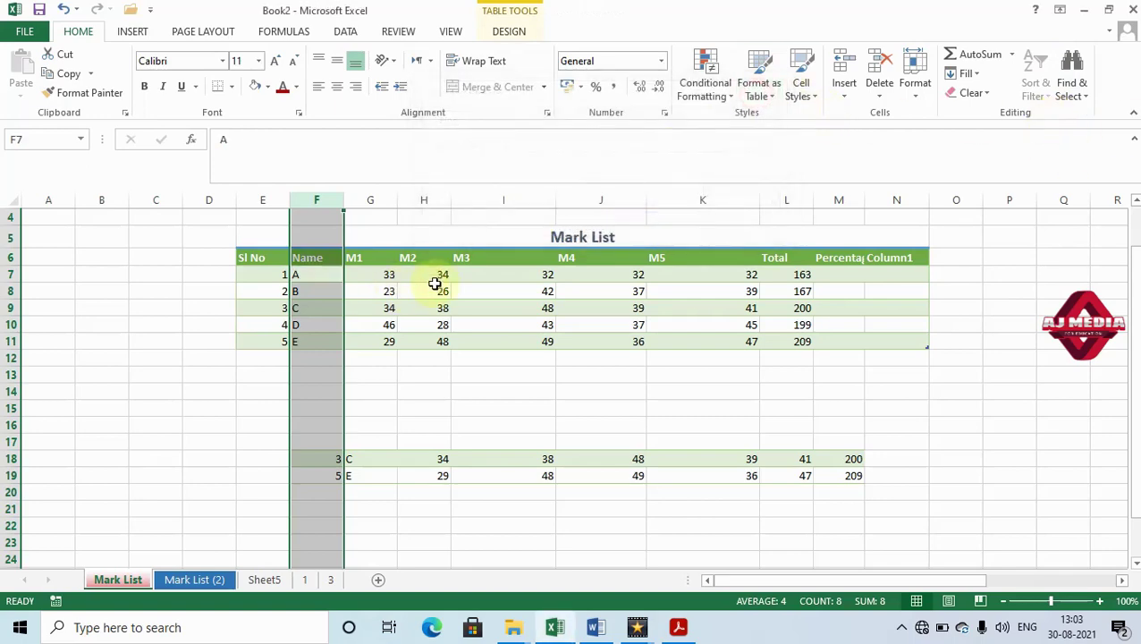
Select names C and B, then find 'Mark List' to locate the table title in E5
click(313, 275)
click(336, 309)
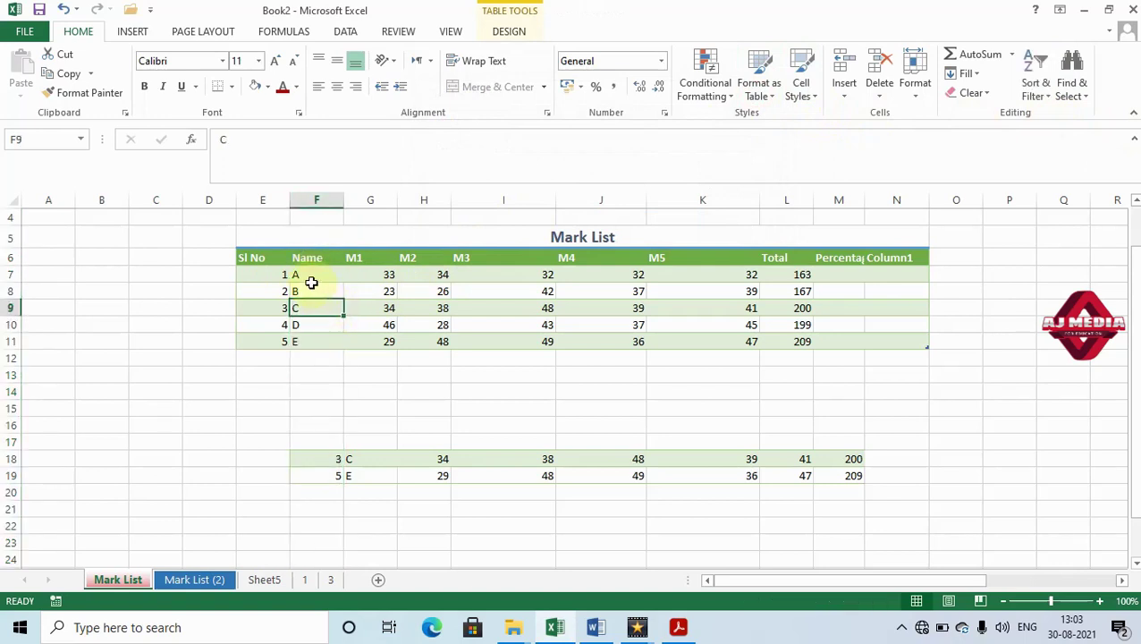
click(313, 288)
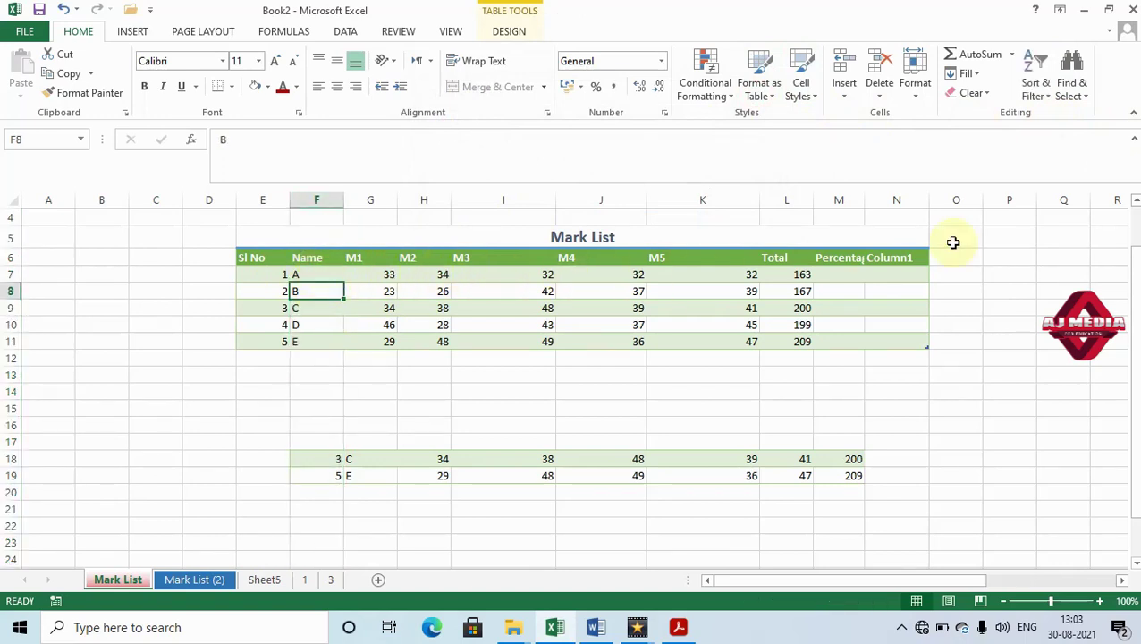
click(1083, 92)
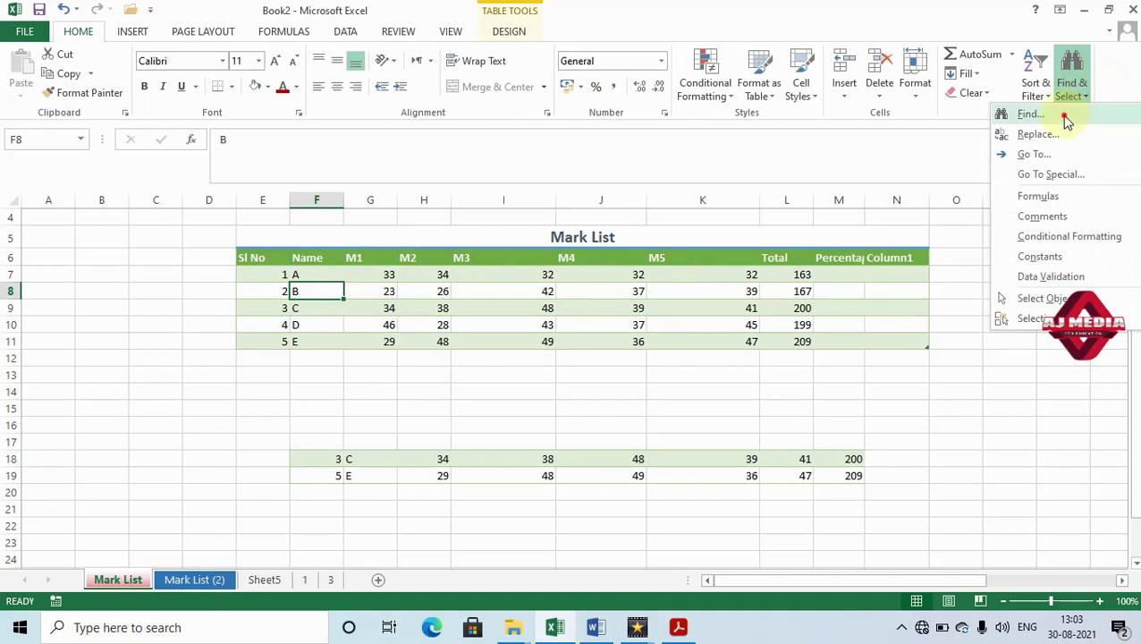
click(1064, 115)
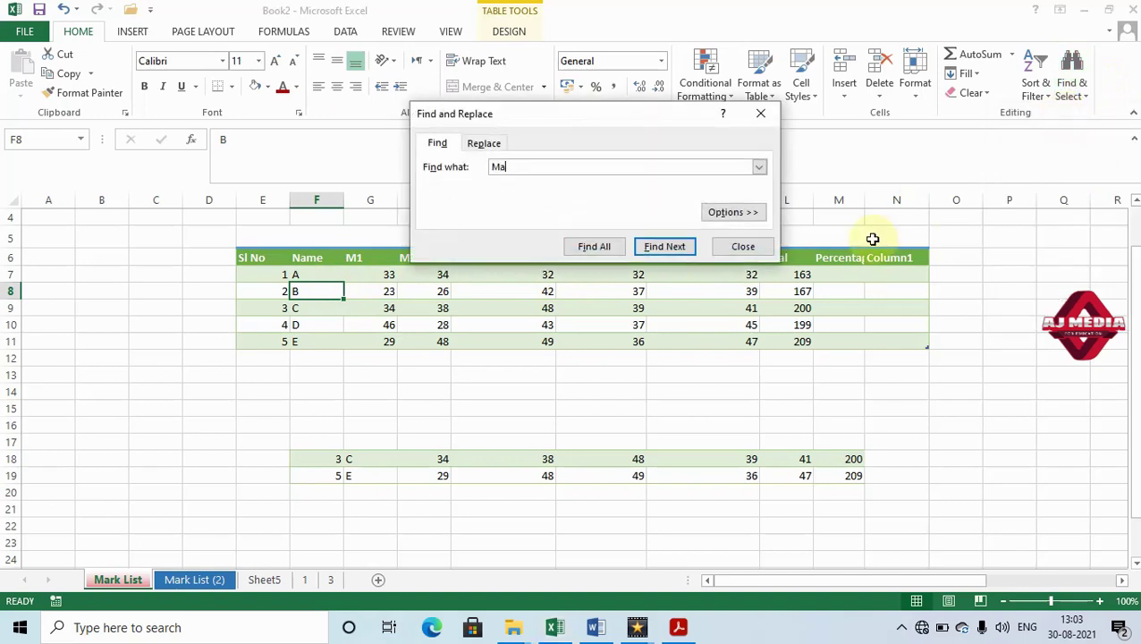
text(Mark List)
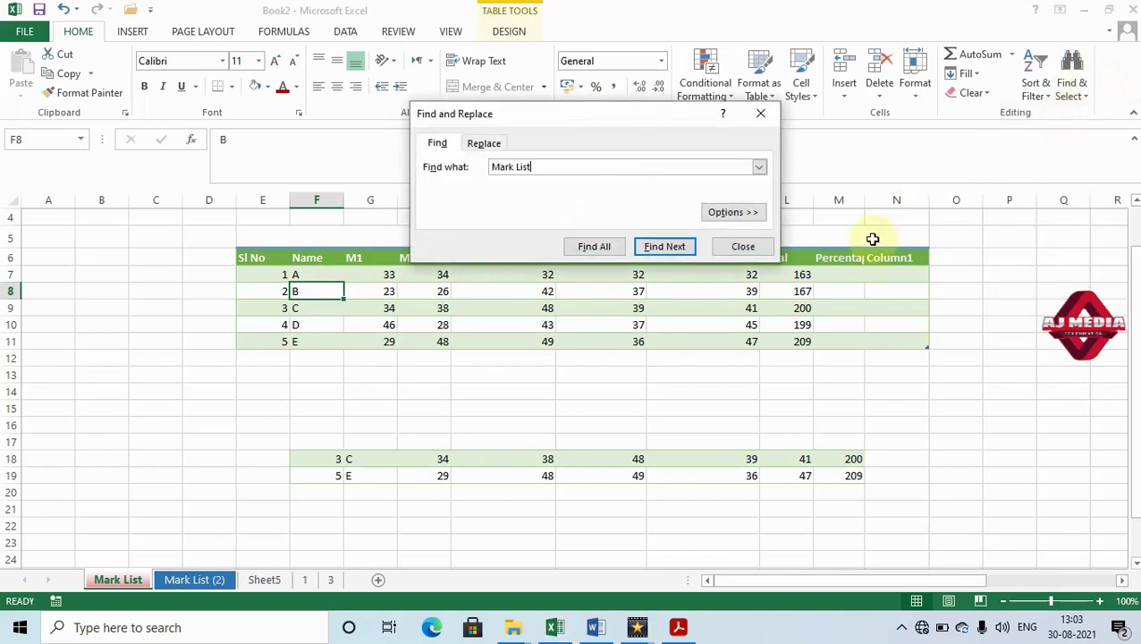
key(Return)
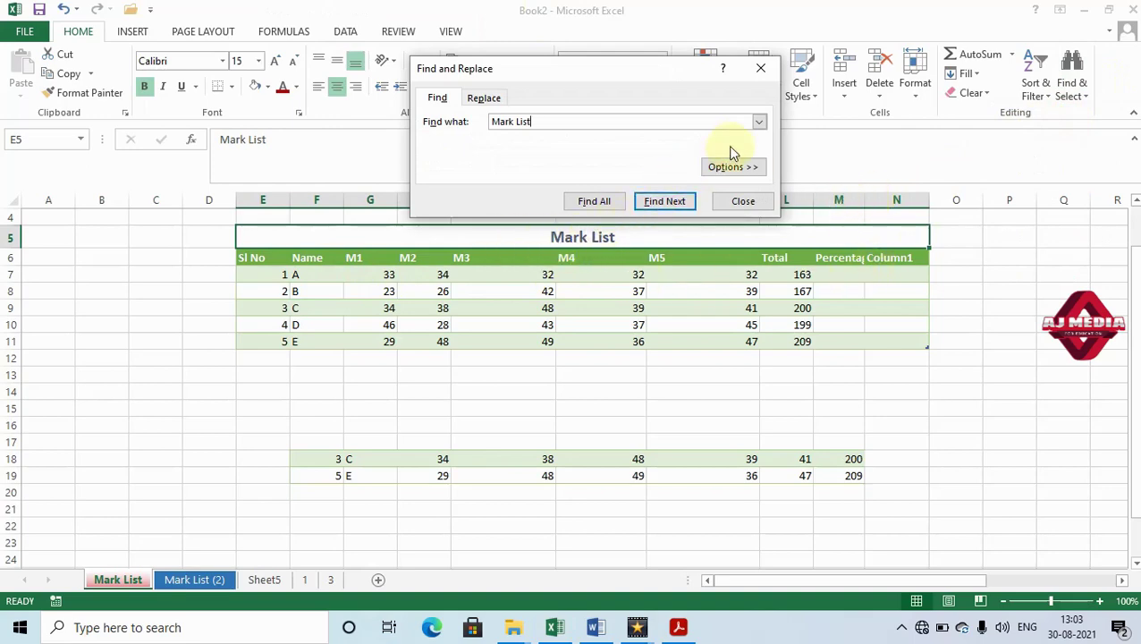
click(757, 123)
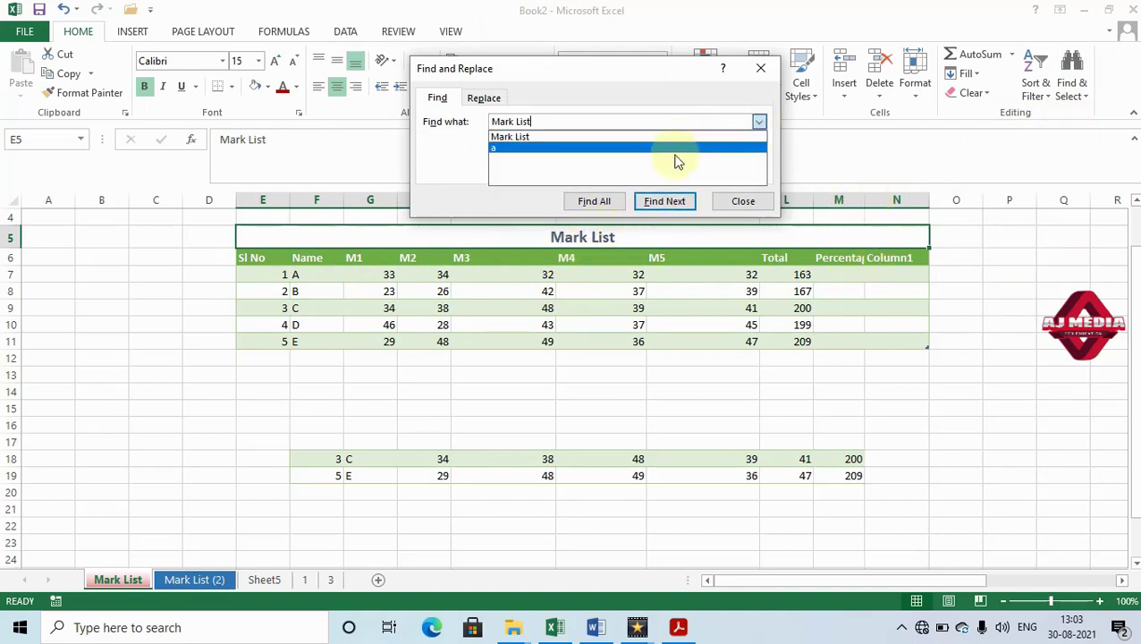
click(739, 202)
click(740, 202)
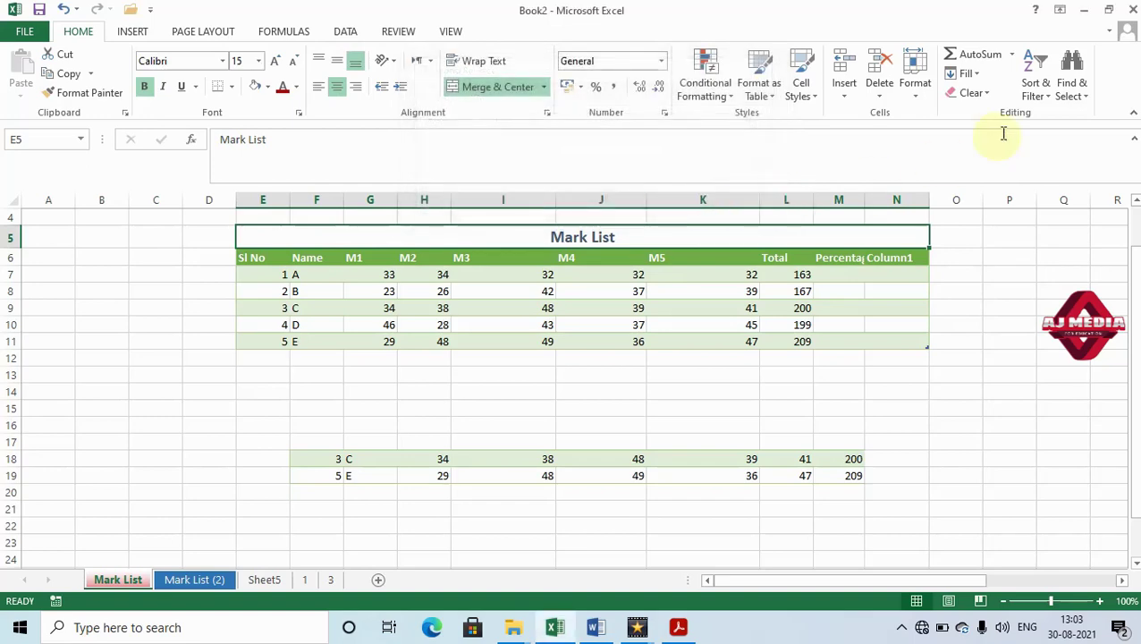
Replace all 33 with 36, making one replacement in student A's marks
click(1059, 94)
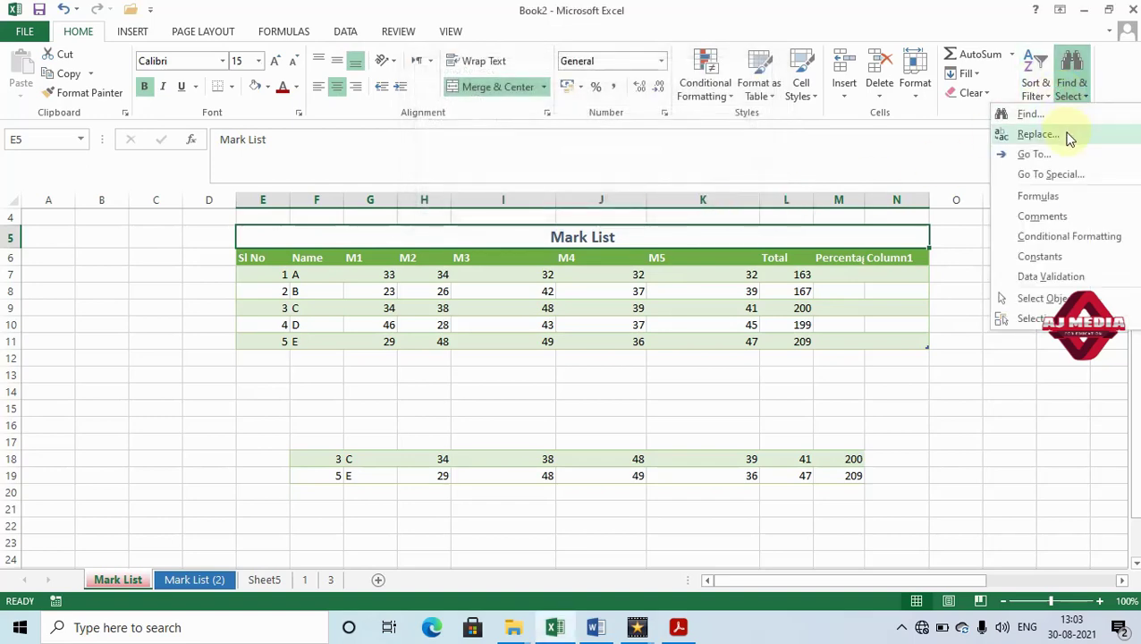
click(1069, 135)
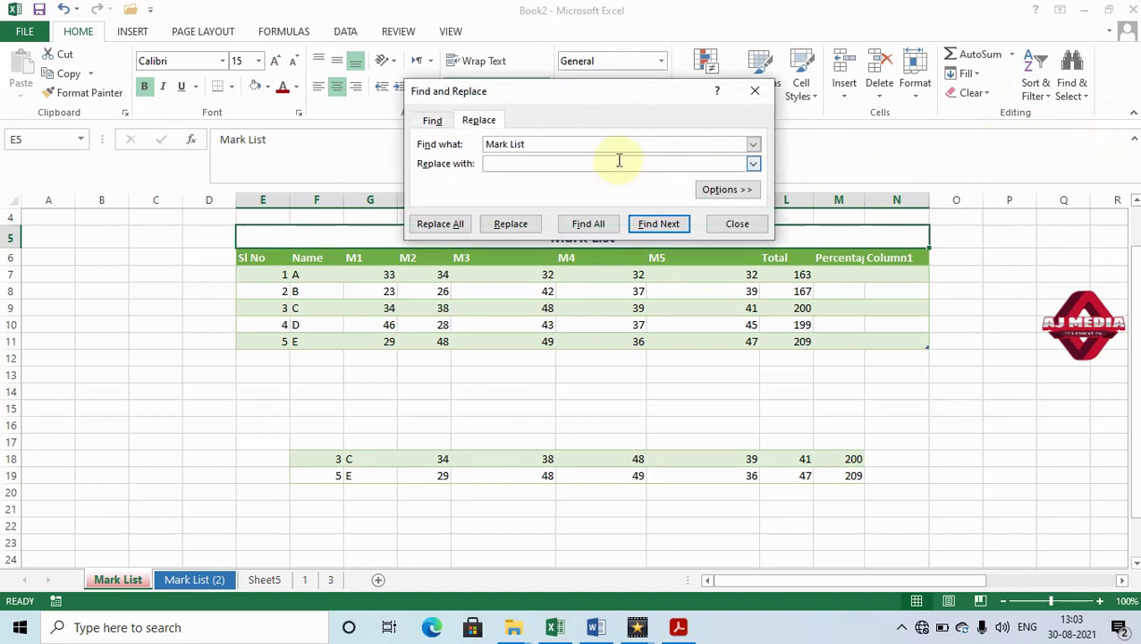
double_click(559, 144)
drag(559, 144, 478, 145)
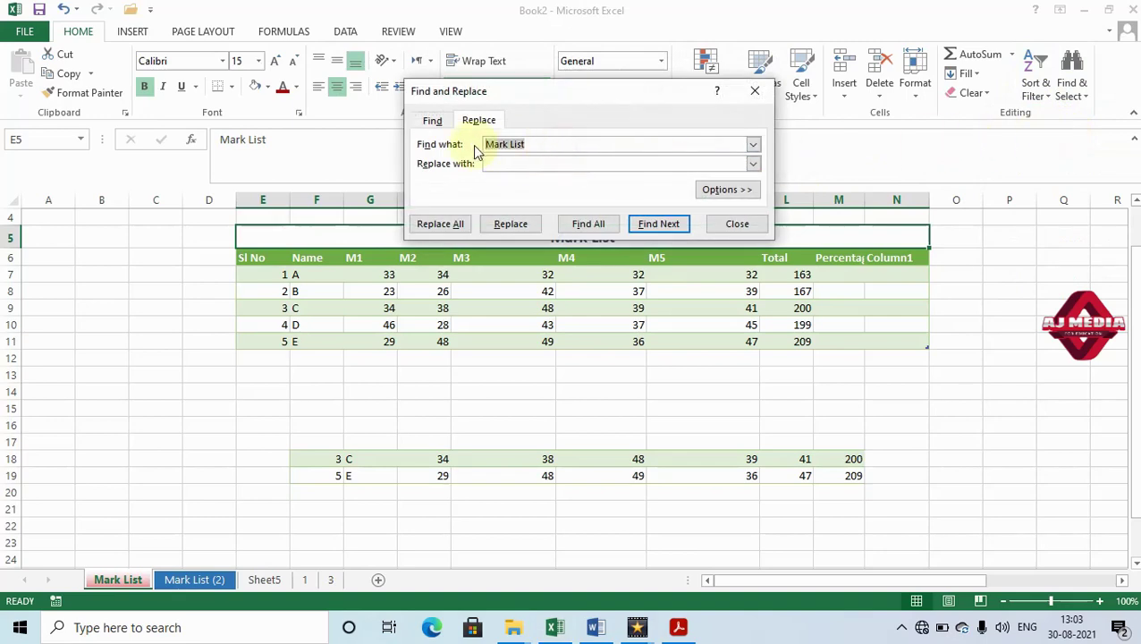
text(33)
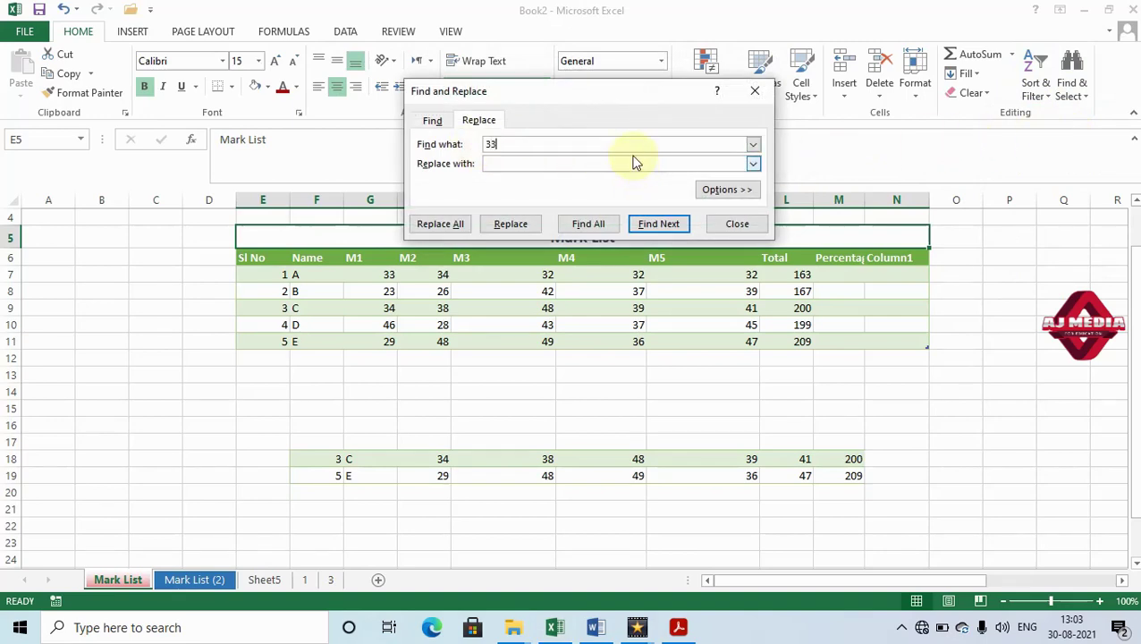
click(632, 164)
text(36)
click(441, 223)
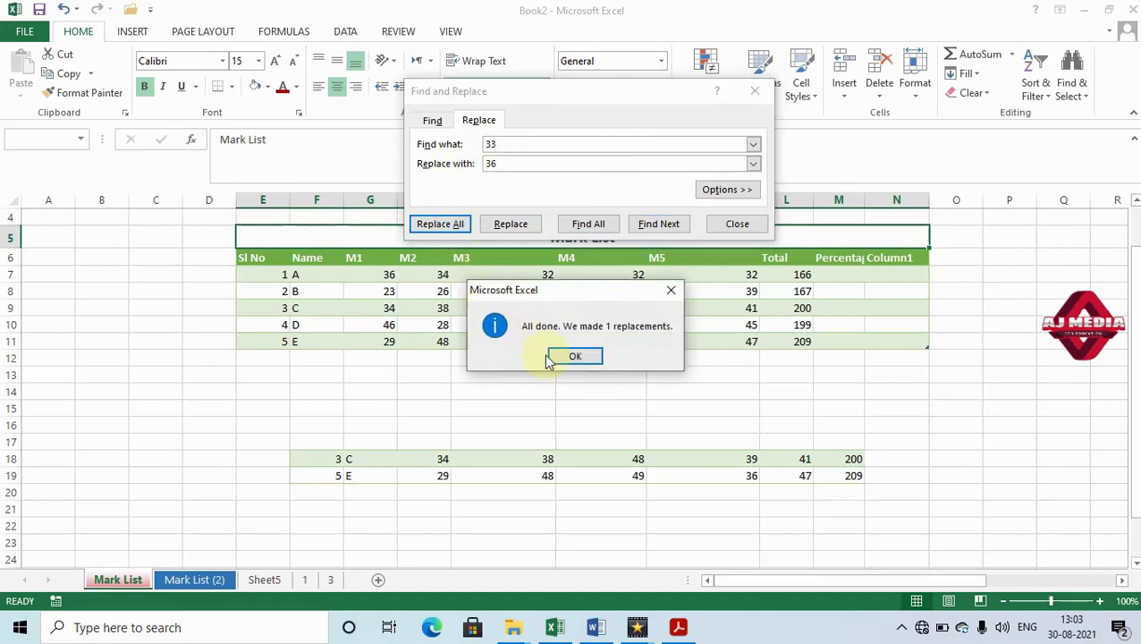
click(576, 358)
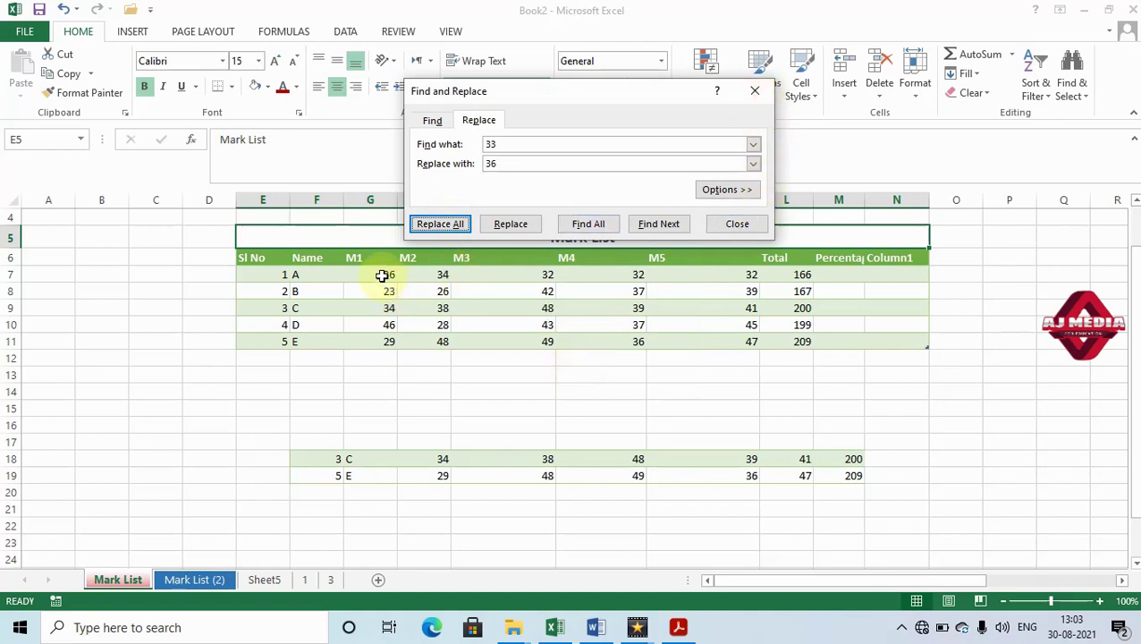
Replace all 32 with 34, making three replacements, and close the Find and Replace dialog
click(517, 143)
text(32)
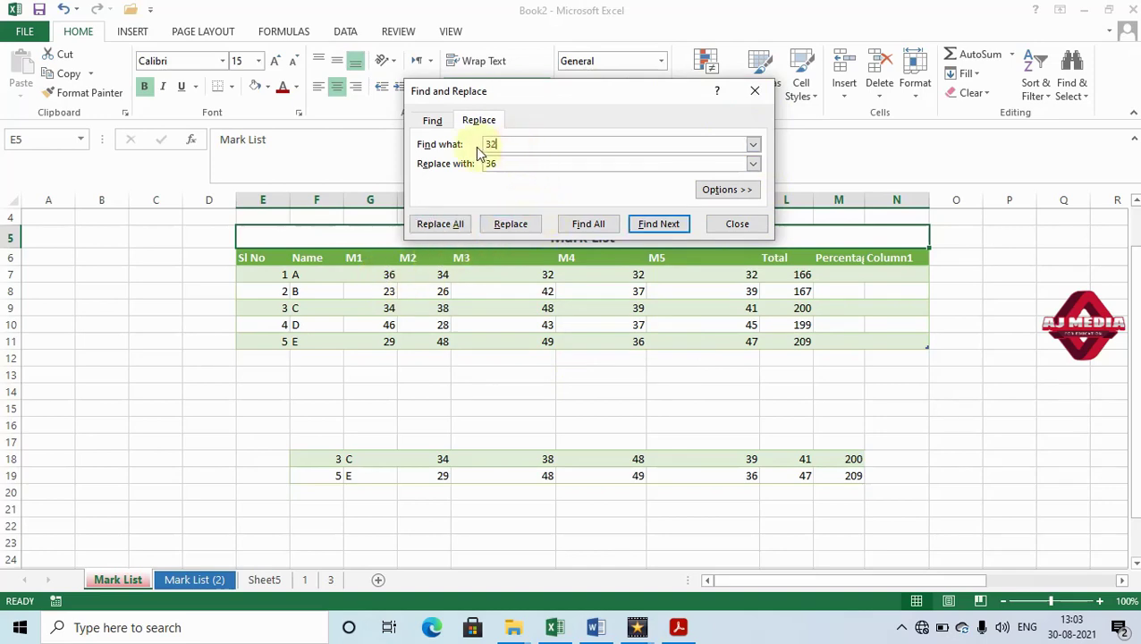
double_click(478, 166)
text(34)
click(442, 225)
click(577, 356)
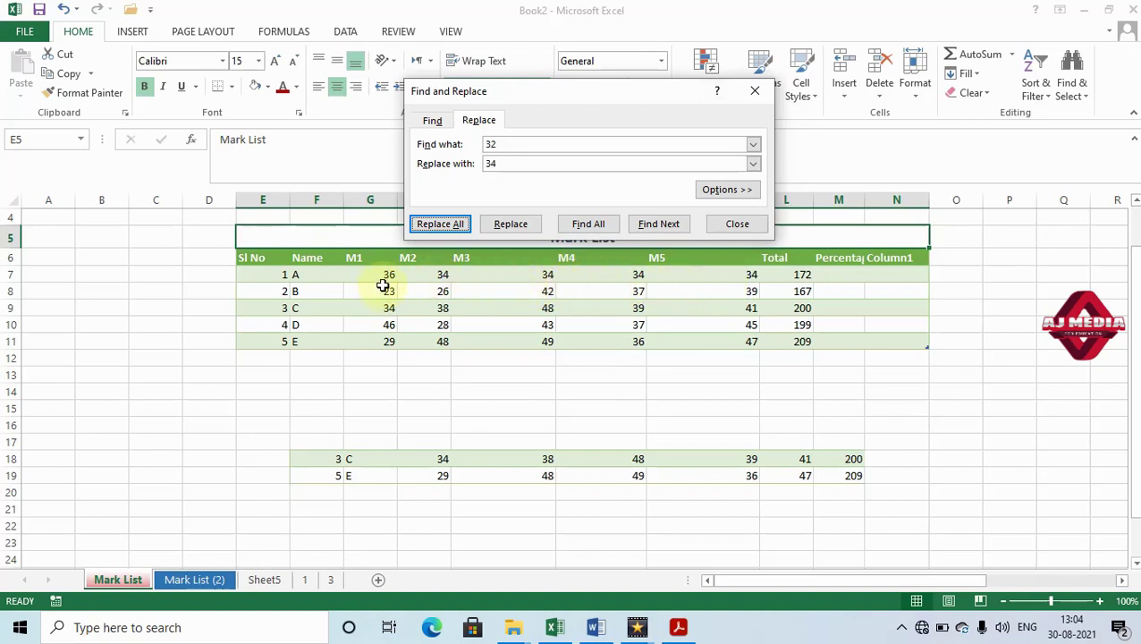
click(758, 93)
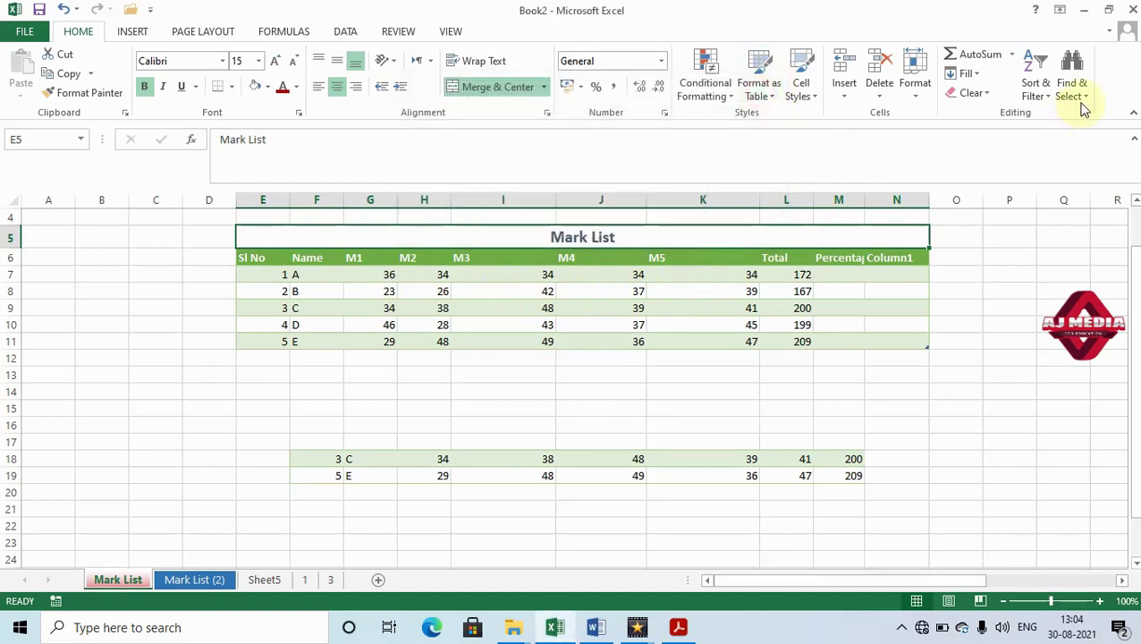
Jump to Table3 with Go To
click(1085, 98)
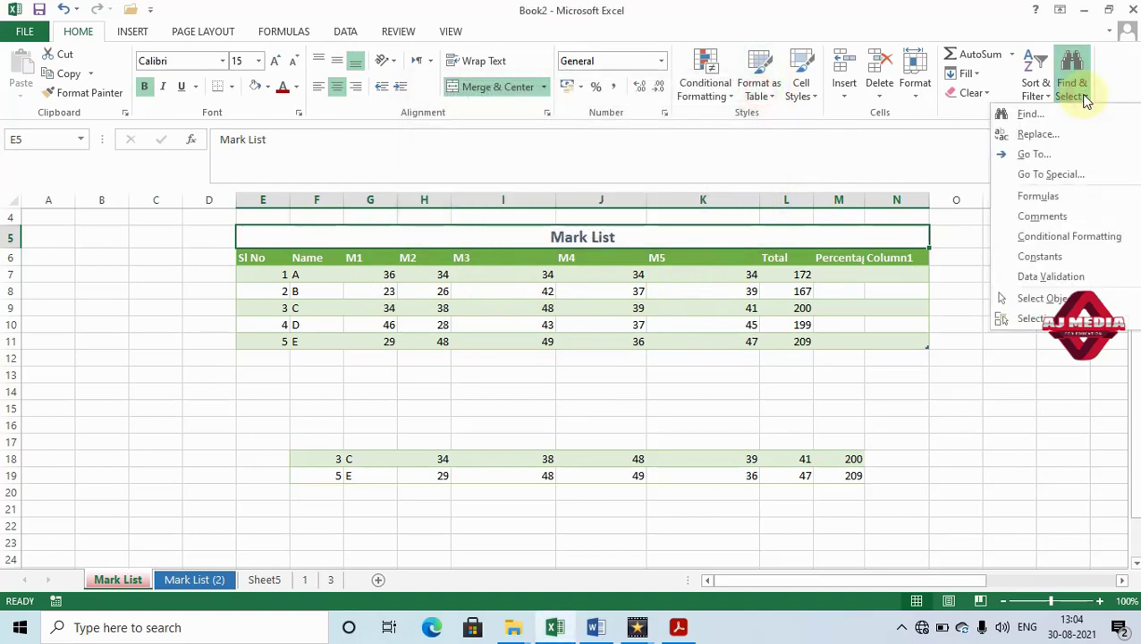
click(1040, 153)
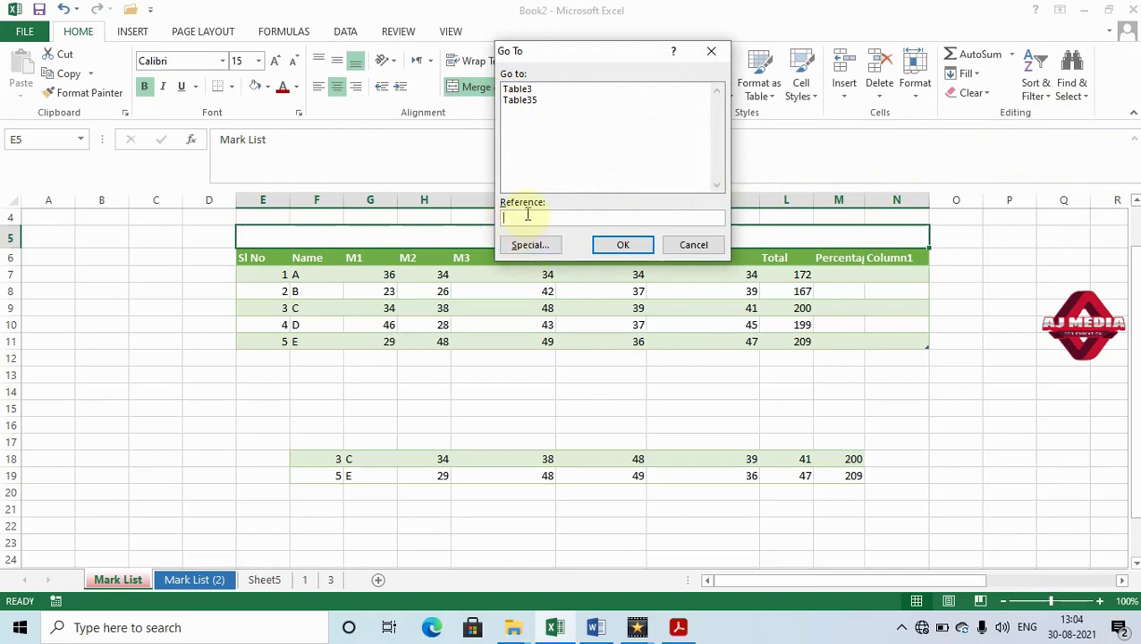
click(530, 89)
click(632, 243)
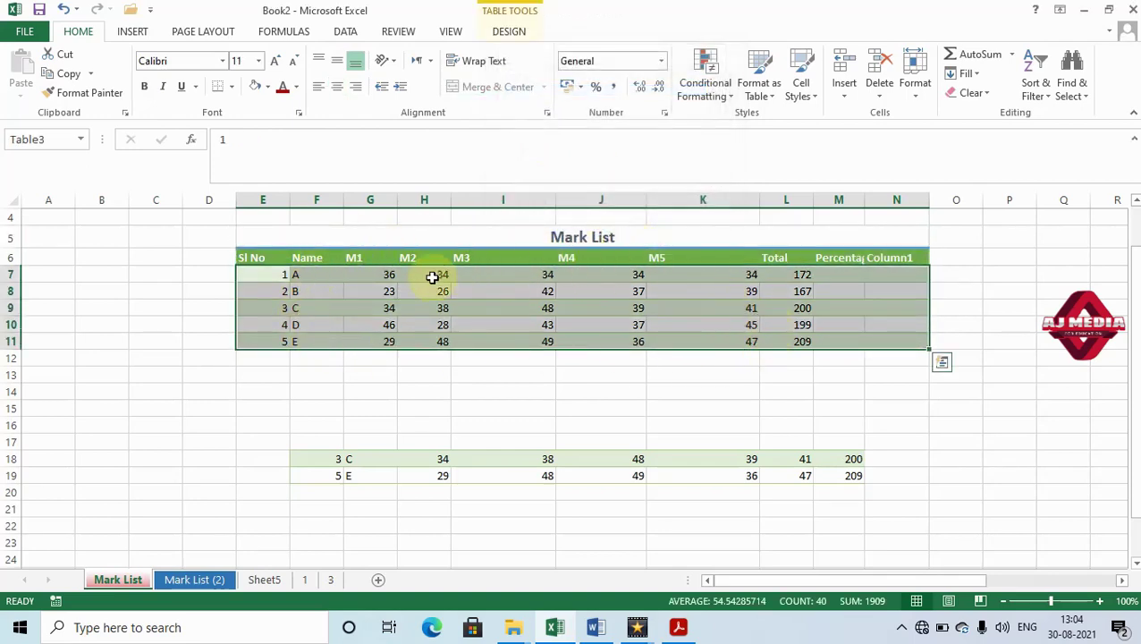
Go To Table35 on Mark List (2), then switch between the Mark List and Mark List (2) sheets
click(1066, 111)
click(1027, 152)
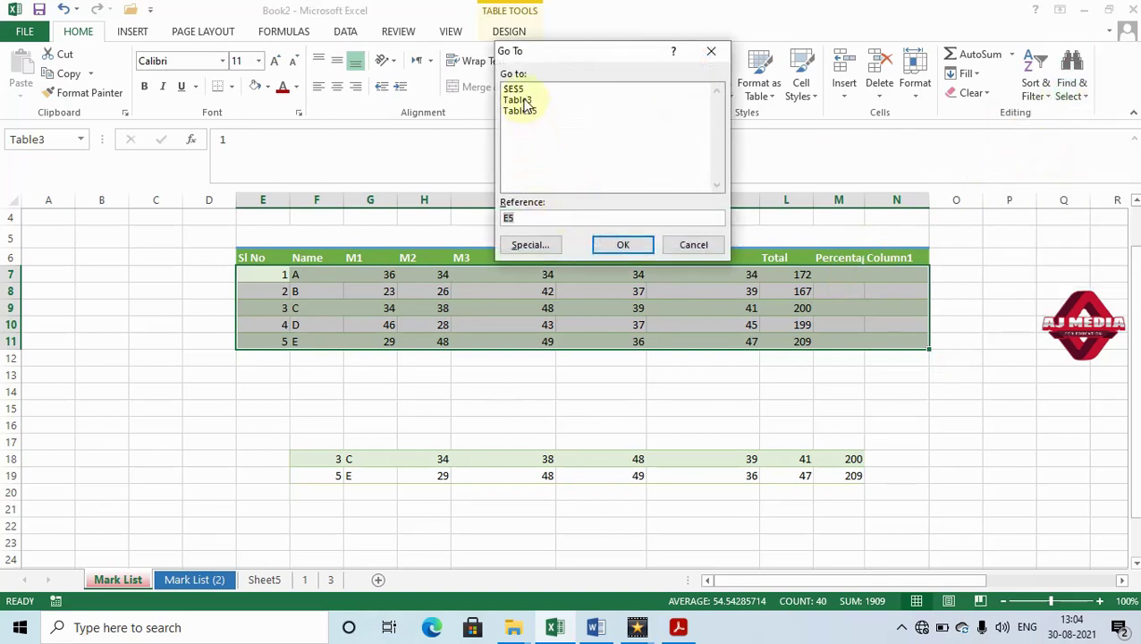
click(527, 112)
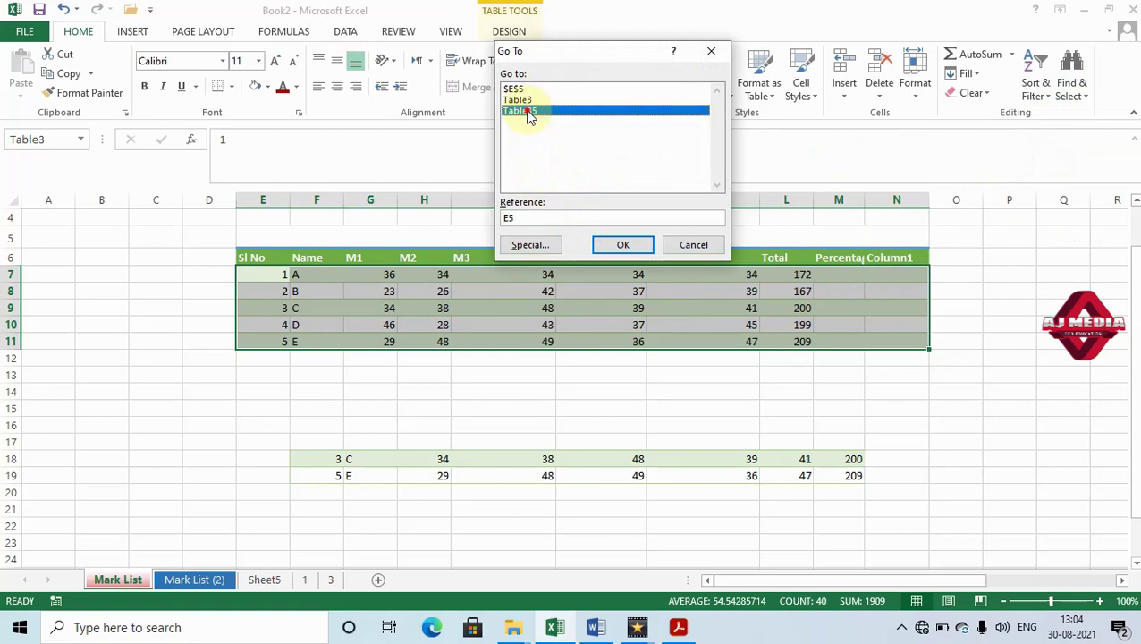
click(620, 245)
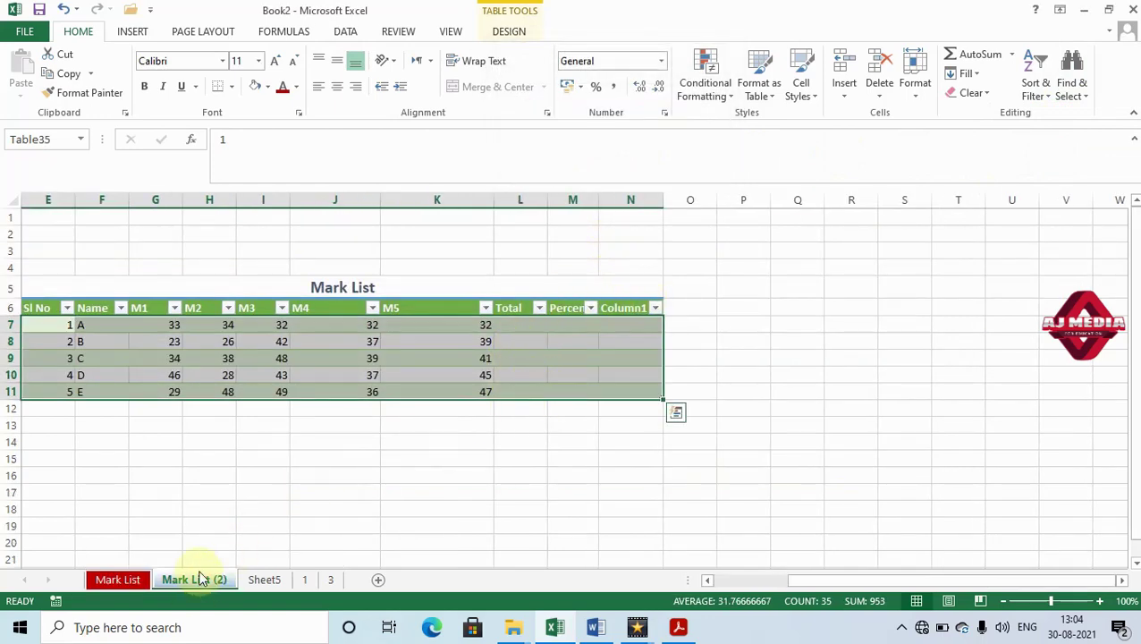
click(117, 582)
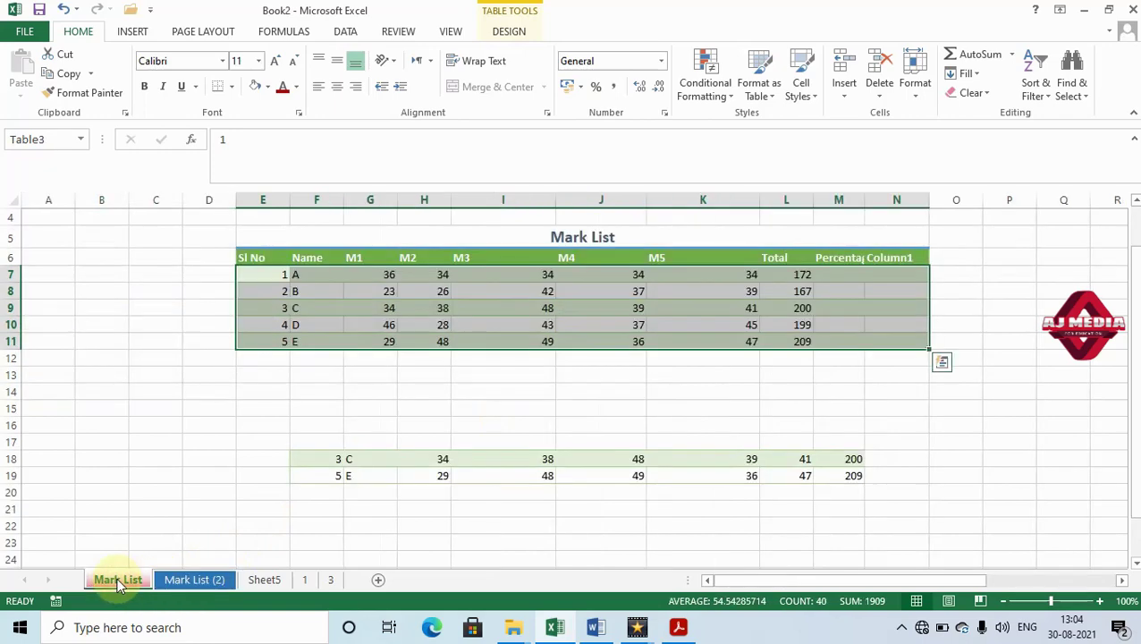
click(187, 580)
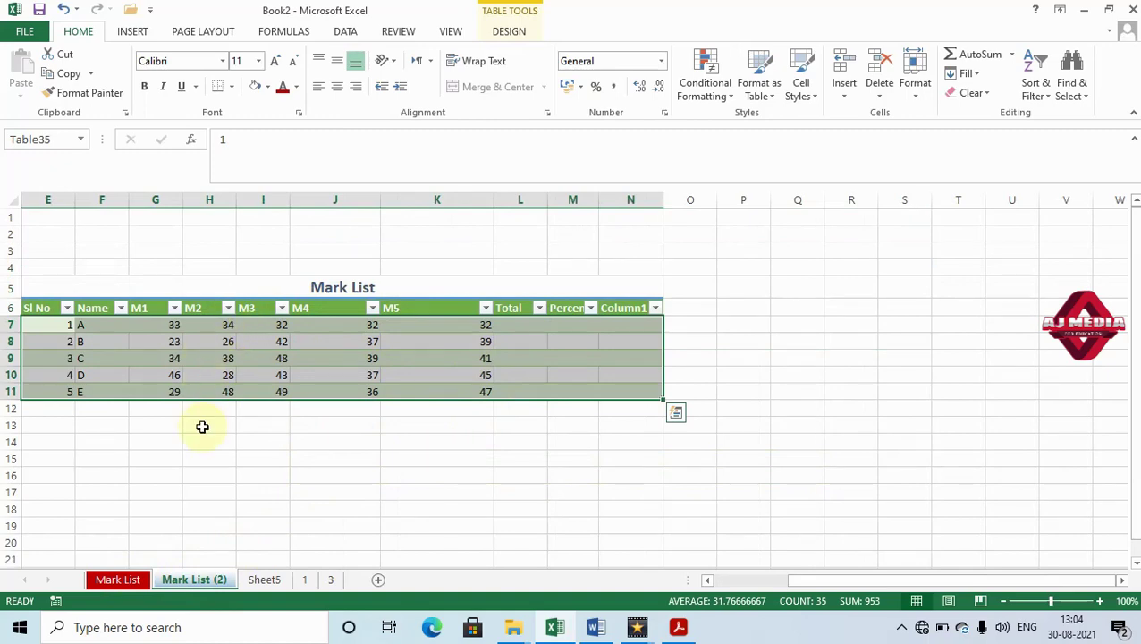
click(130, 589)
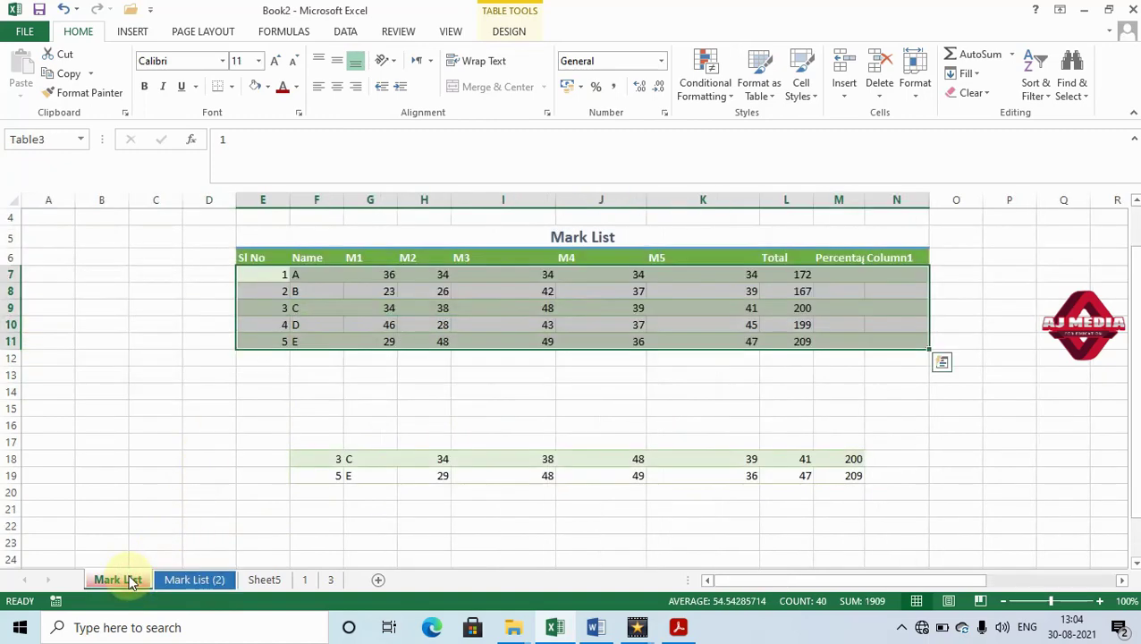
Select all formula cells, the Totals L7:L11, then click cells M18 and O15
click(1073, 107)
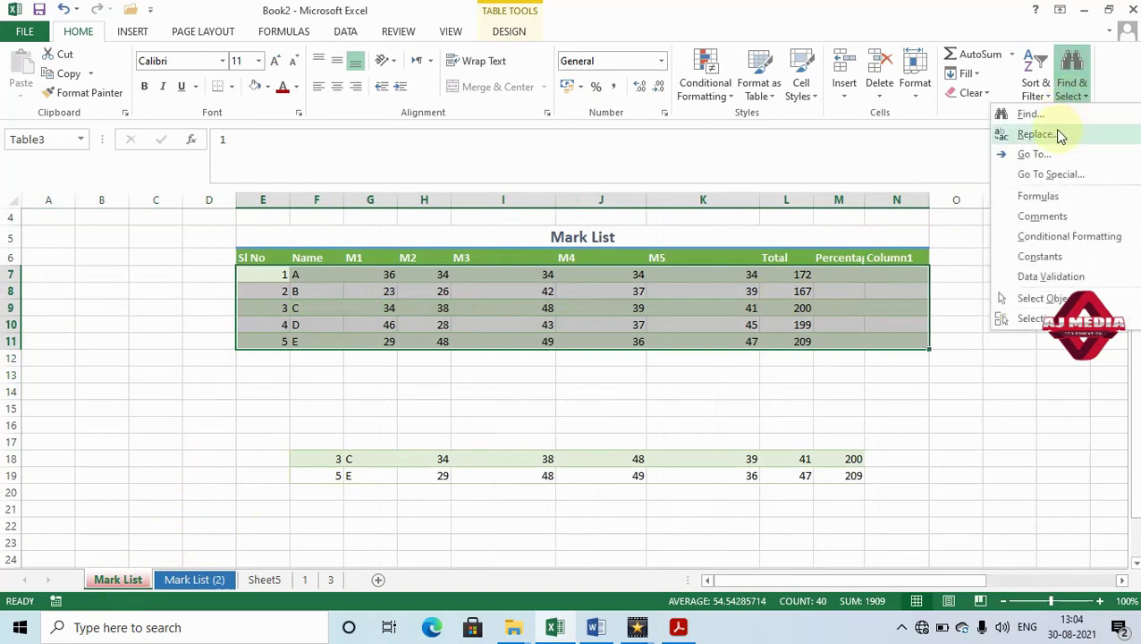
click(1038, 196)
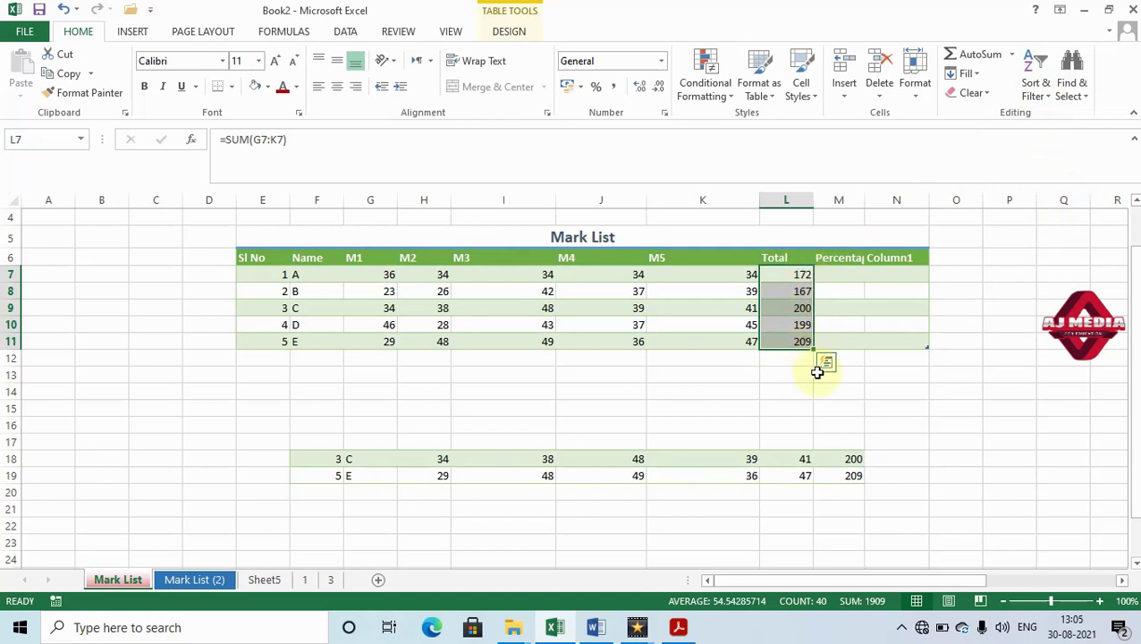
click(853, 458)
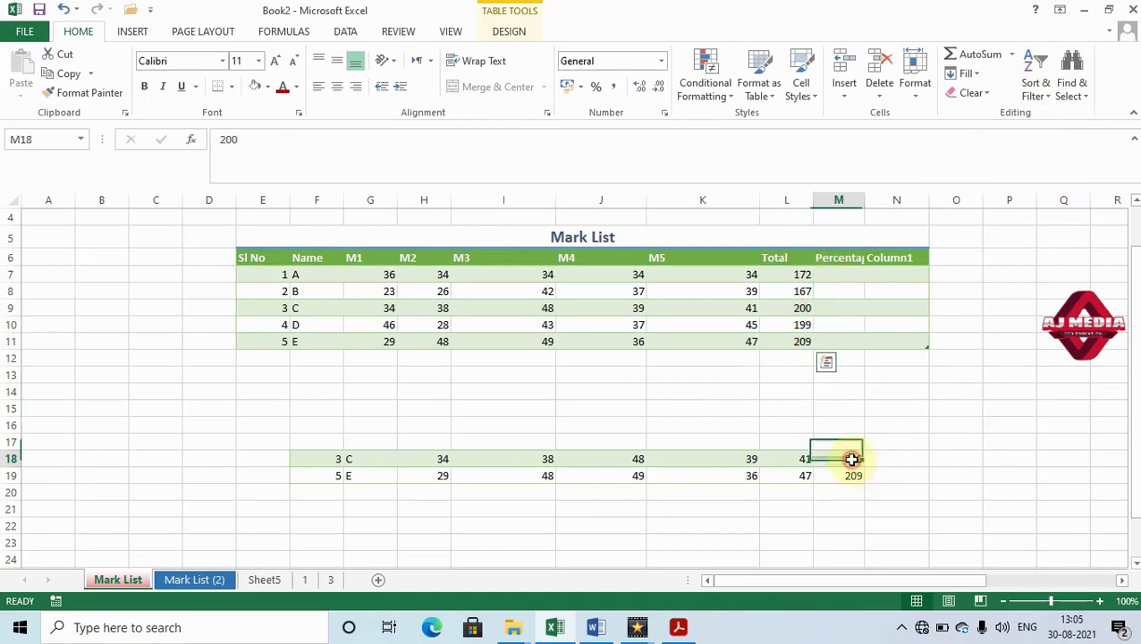
click(943, 404)
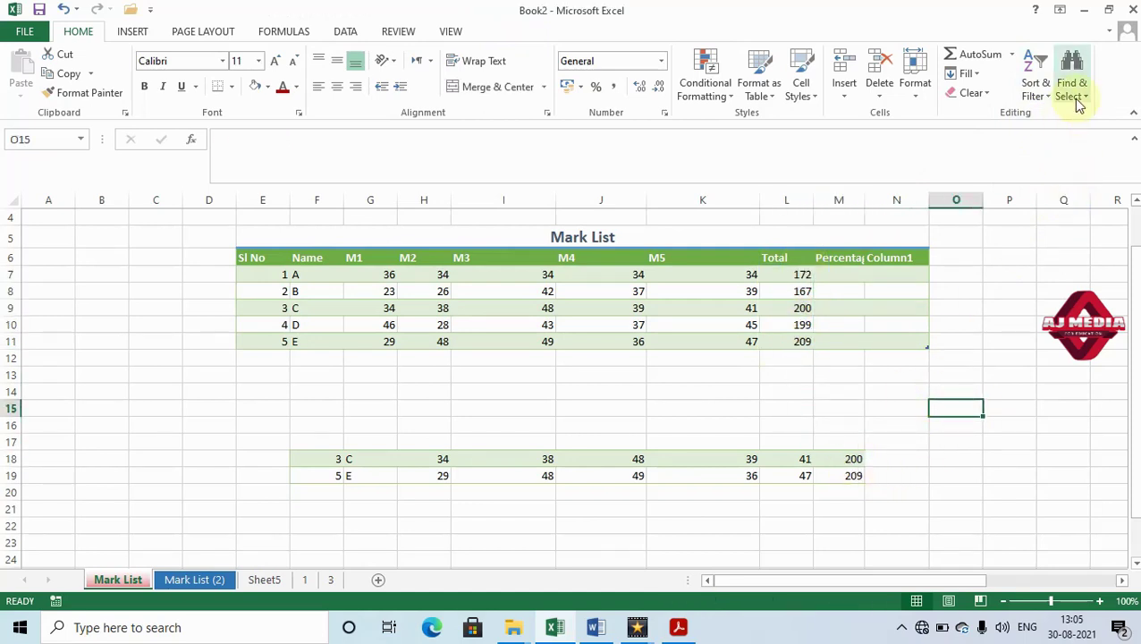